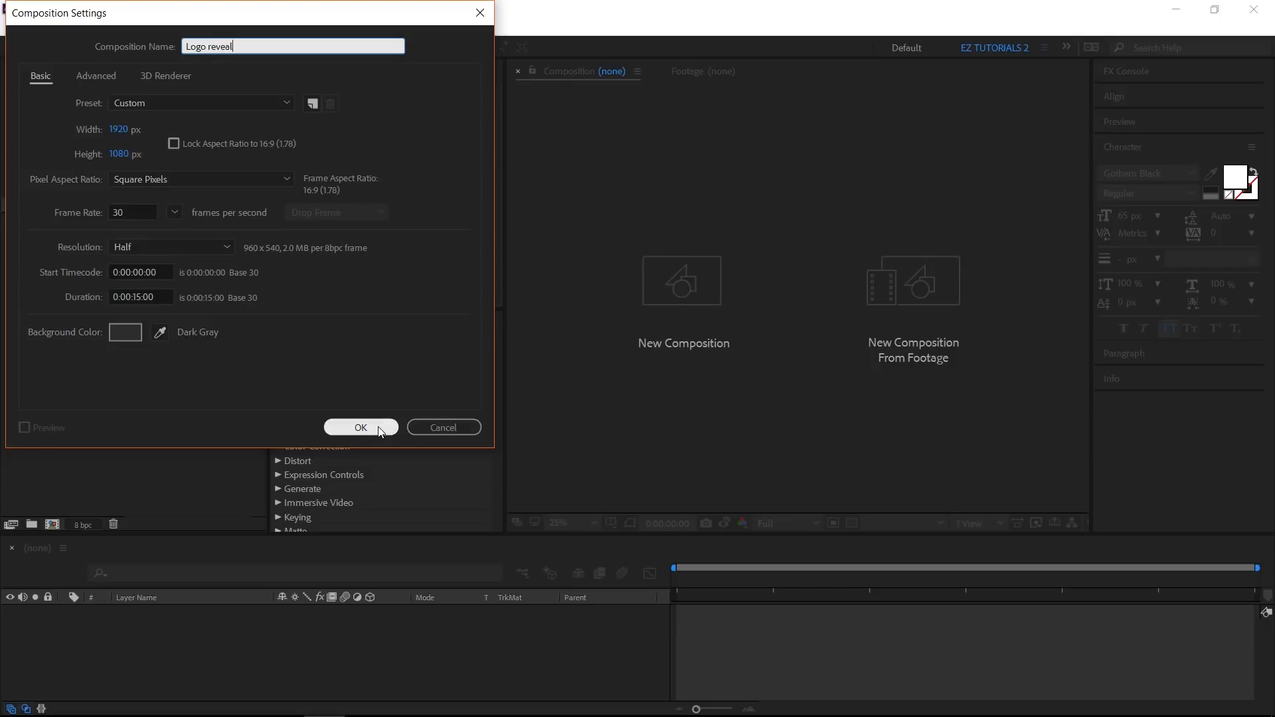
- Create the Logo reveal composition and add a black solid with a Fill effect applied
{"action": "left_click", "coordinate": [360, 427]}
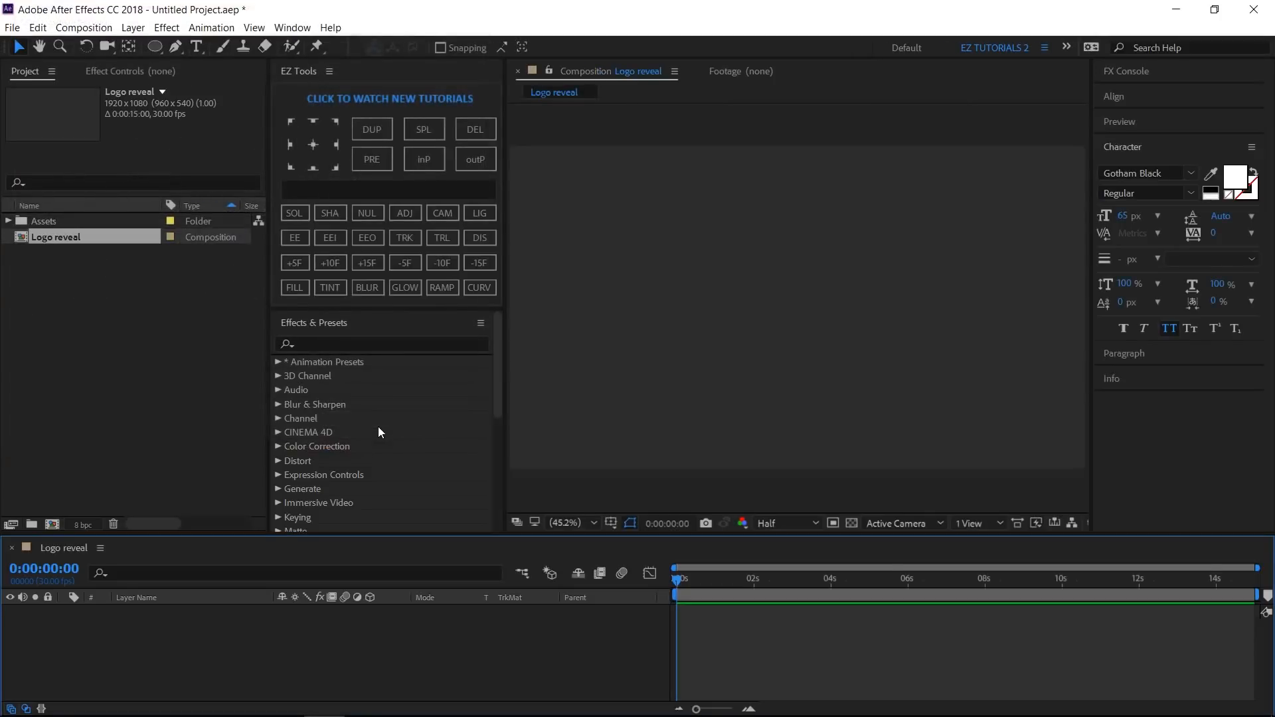
{"action": "left_click", "coordinate": [295, 213]}
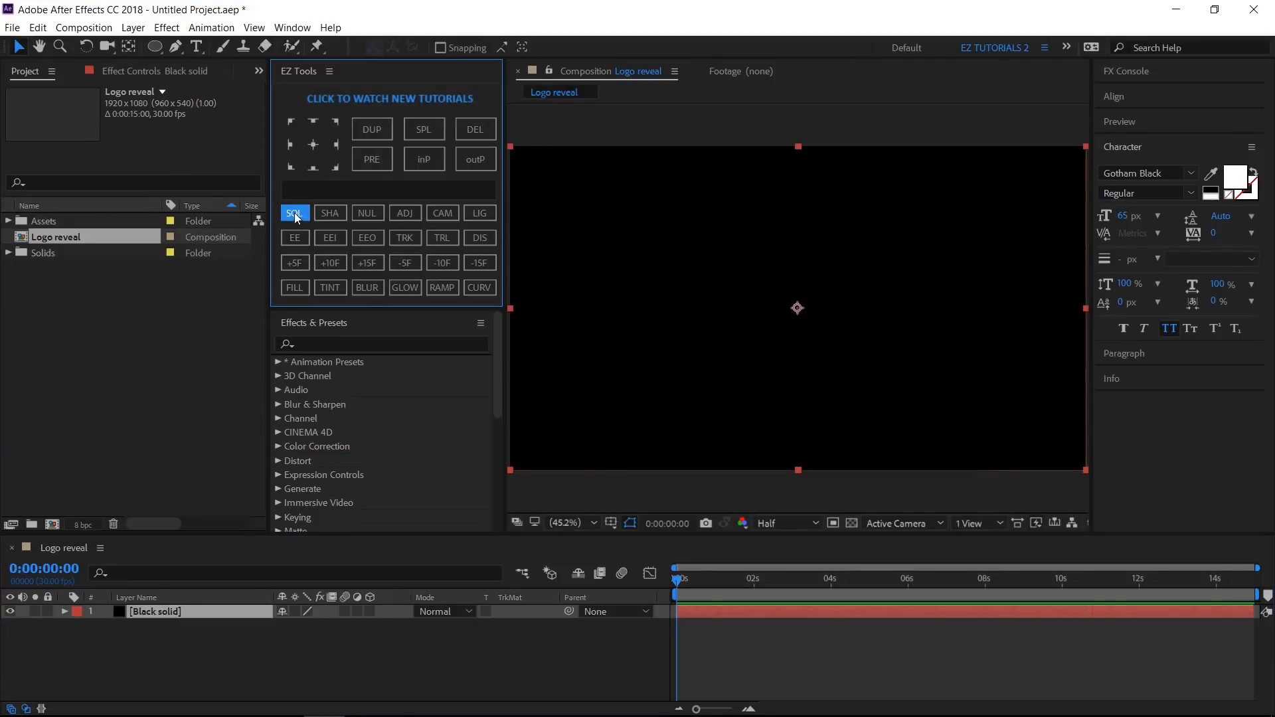
{"action": "left_click", "coordinate": [293, 286]}
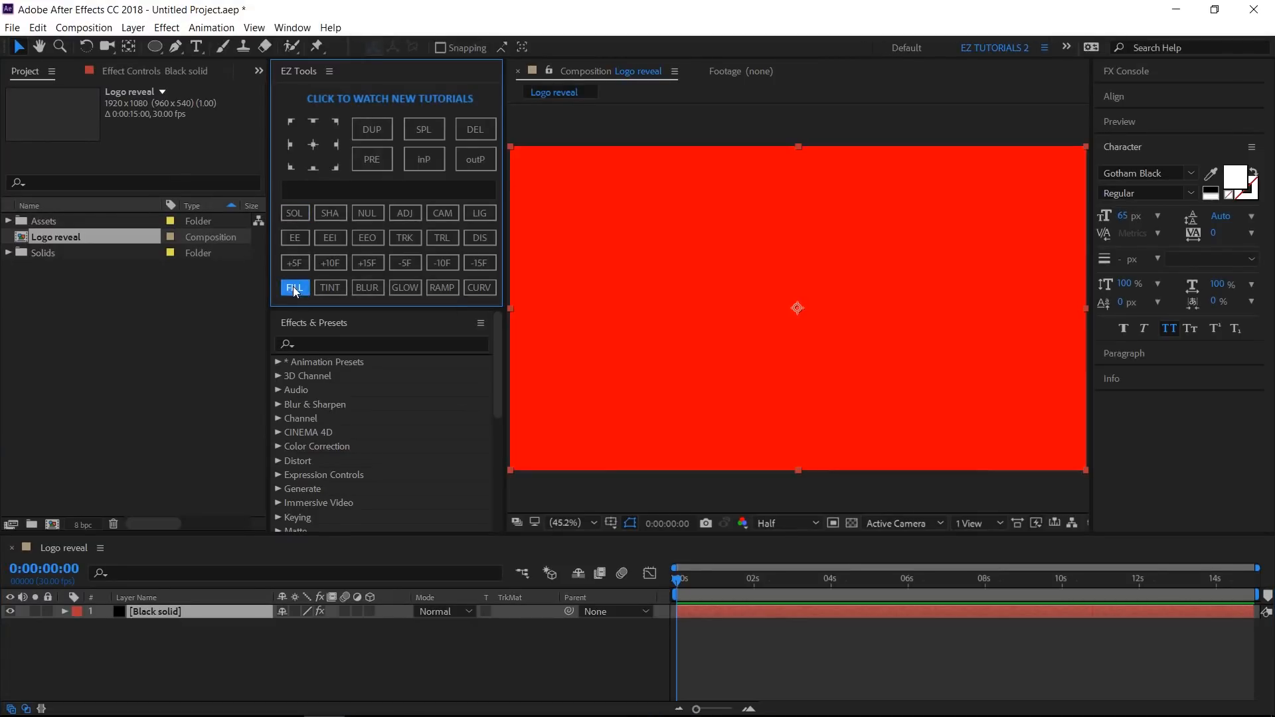
- Add a second black solid and place color palette.png from the Assets folder into the composition
{"action": "left_click", "coordinate": [296, 213]}
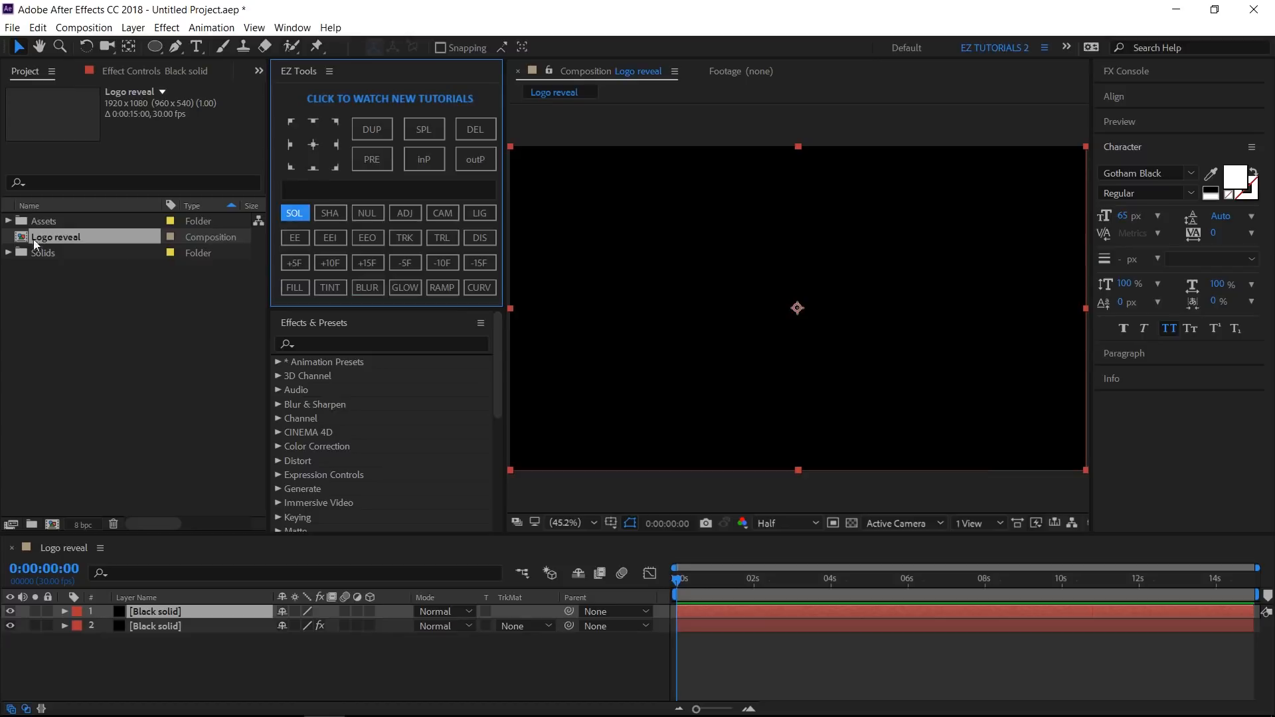
{"action": "left_click", "coordinate": [8, 222]}
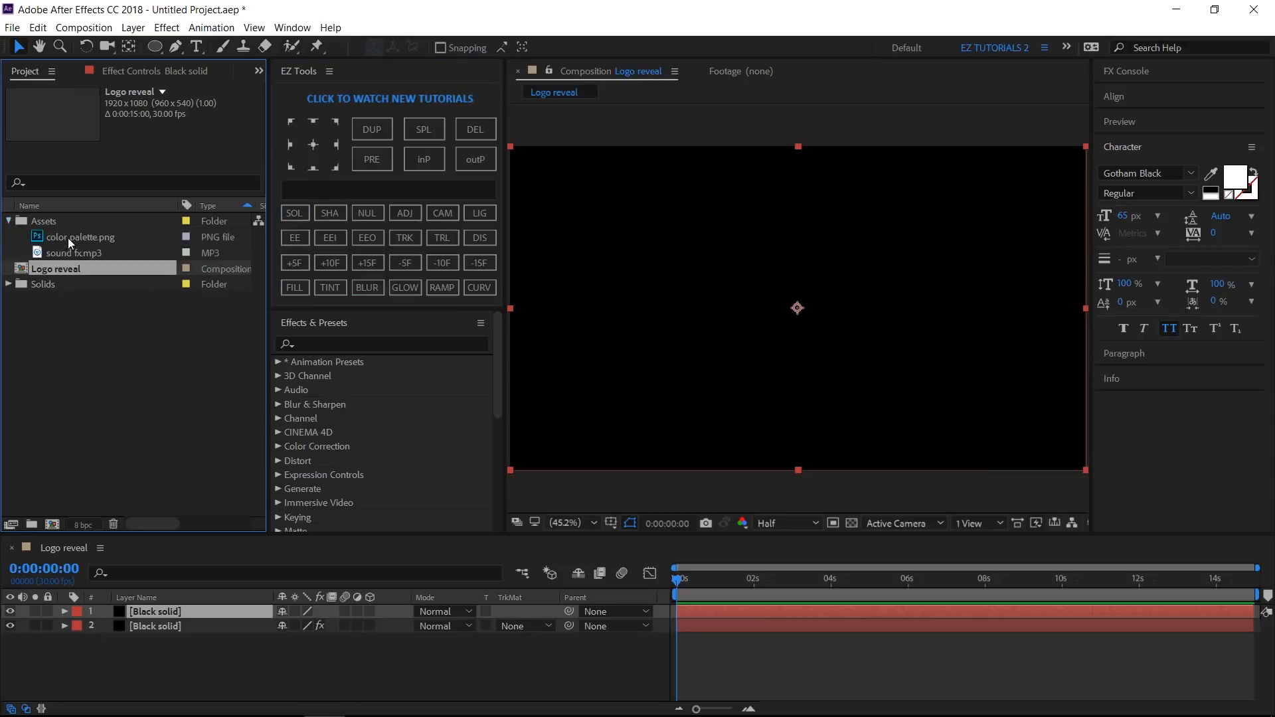
{"action": "left_click_drag", "start_coordinate": [68, 237], "coordinate": [170, 610]}
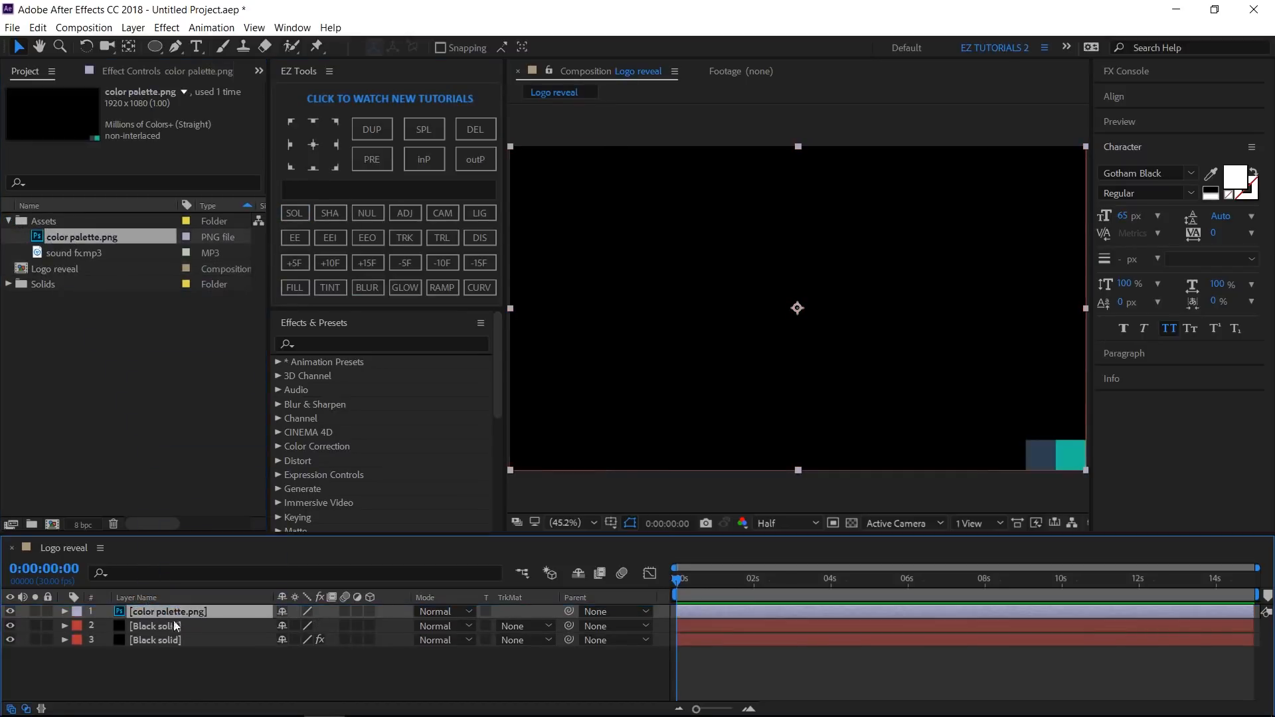
{"action": "key", "text": "v"}
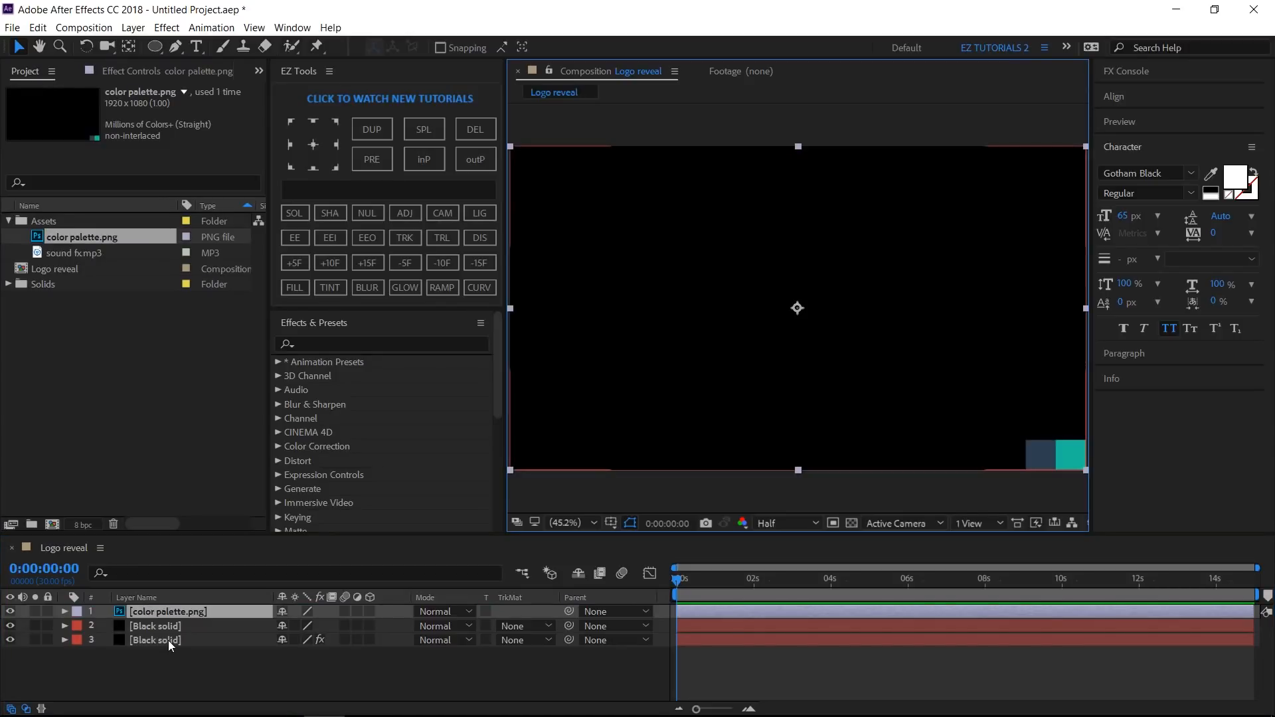
- Set the bottom solid's Fill color to the dark blue sampled from the color palette
{"action": "left_click", "coordinate": [169, 640]}
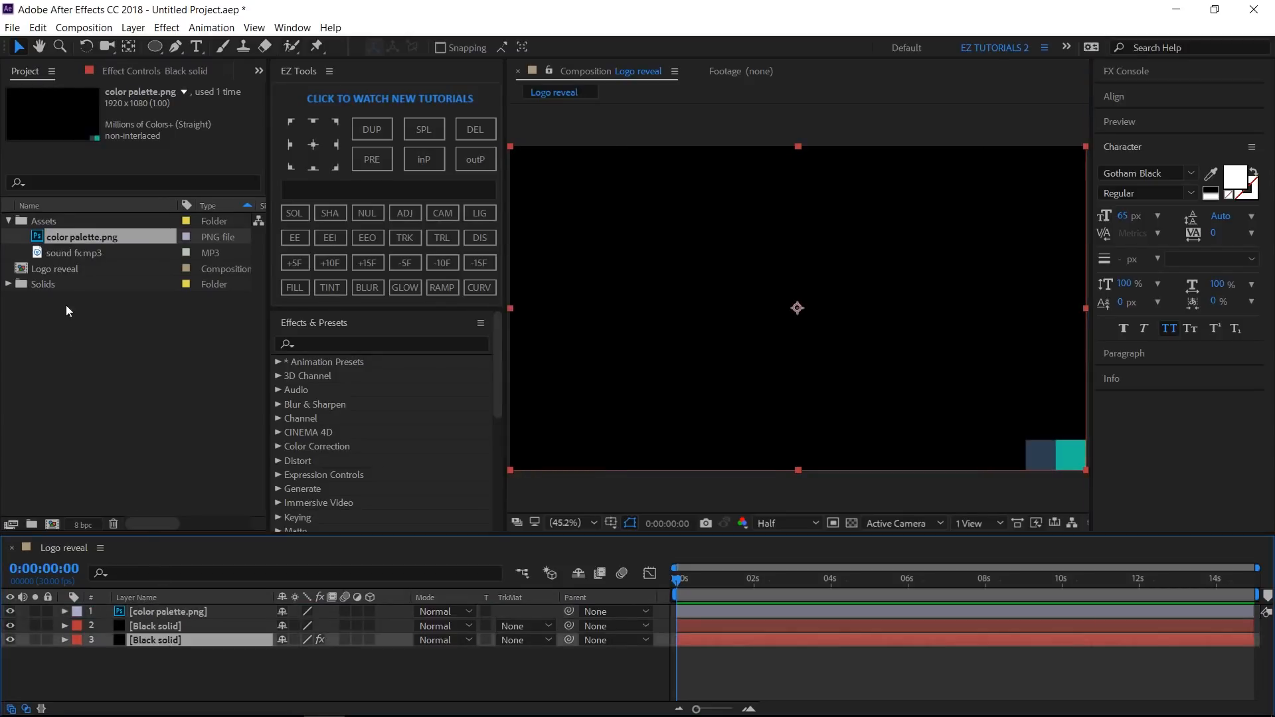
{"action": "left_click", "coordinate": [157, 71]}
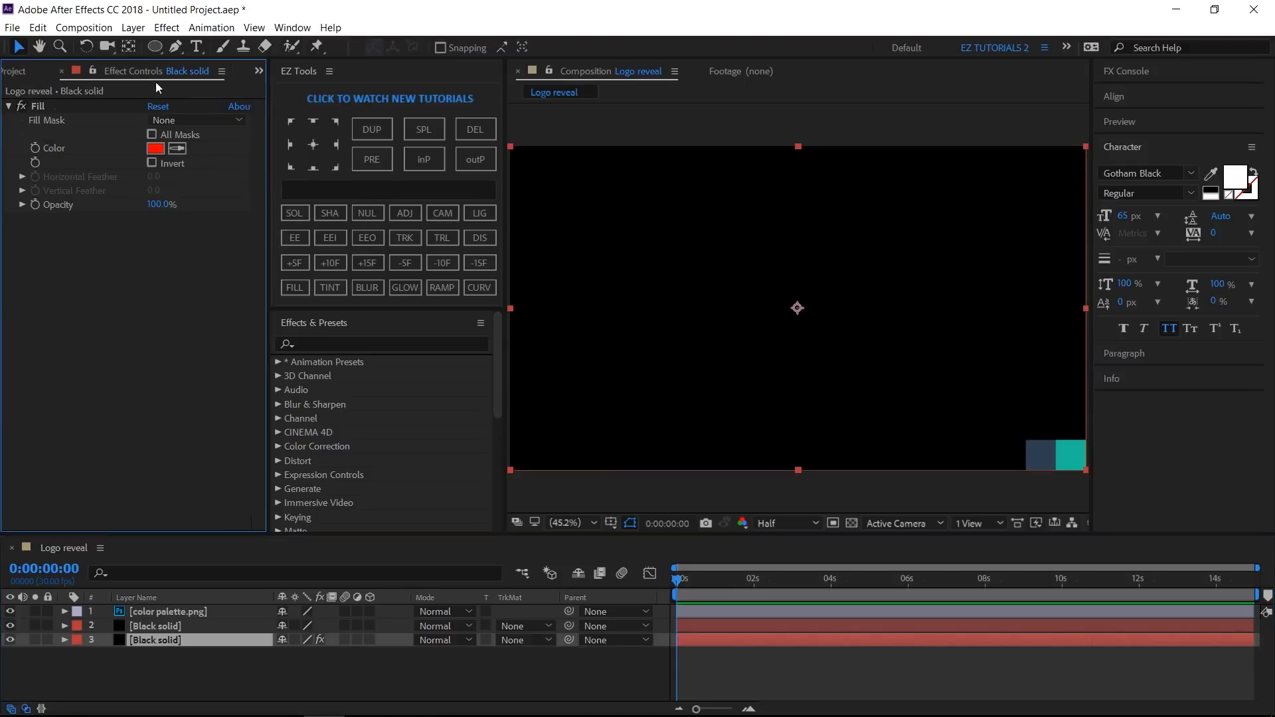
{"action": "left_click", "coordinate": [177, 149]}
{"action": "left_click", "coordinate": [1040, 455]}
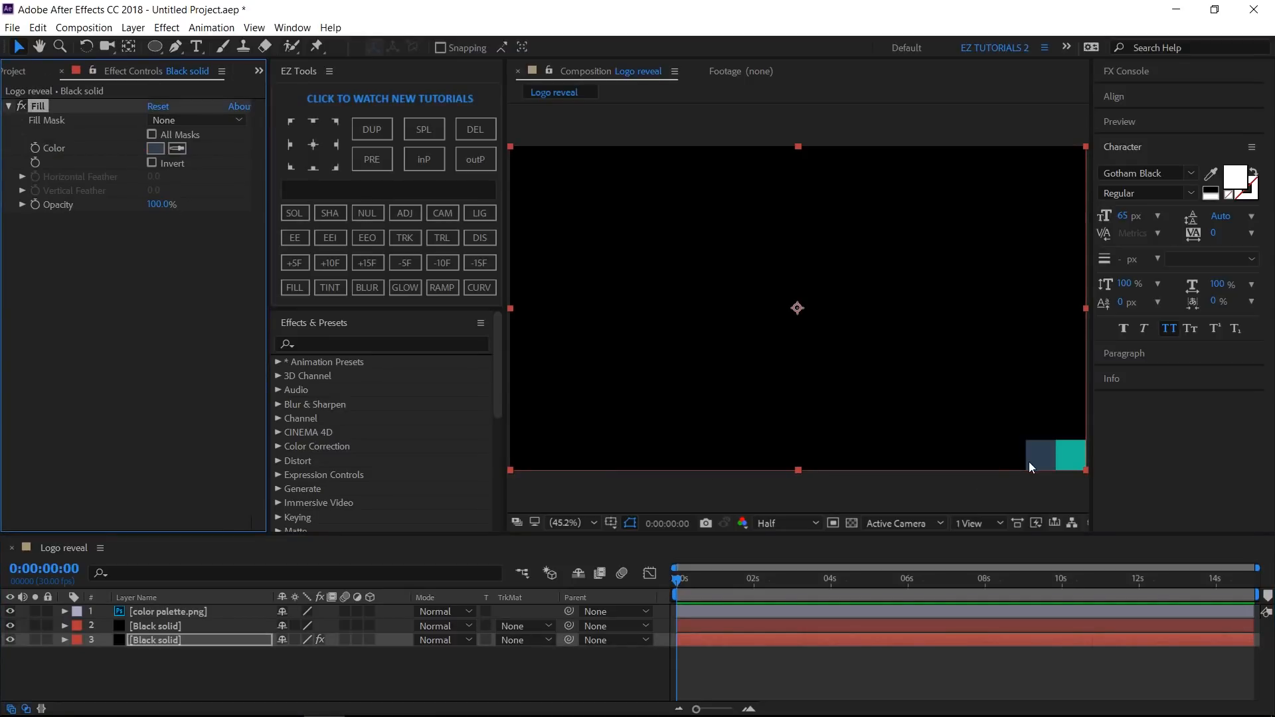
- Add a full-frame ellipse mask to the upper black solid and invert it
{"action": "left_click", "coordinate": [185, 625]}
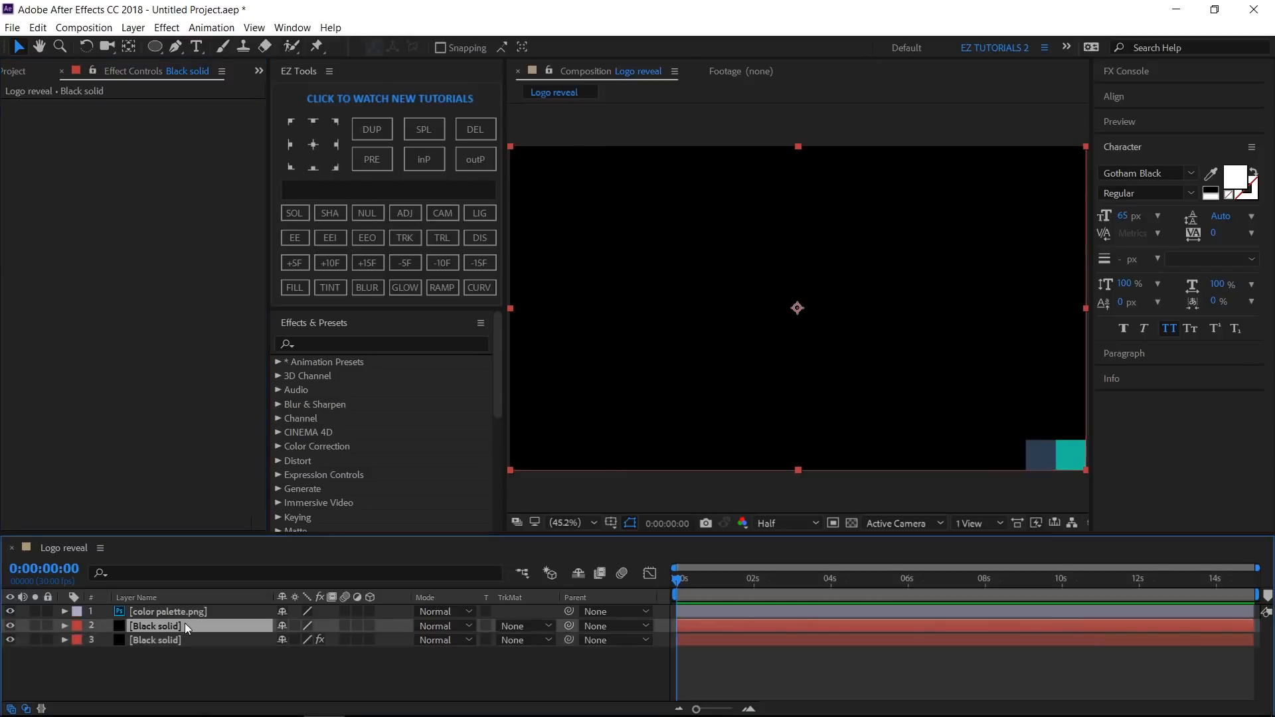
{"action": "left_click", "coordinate": [158, 46]}
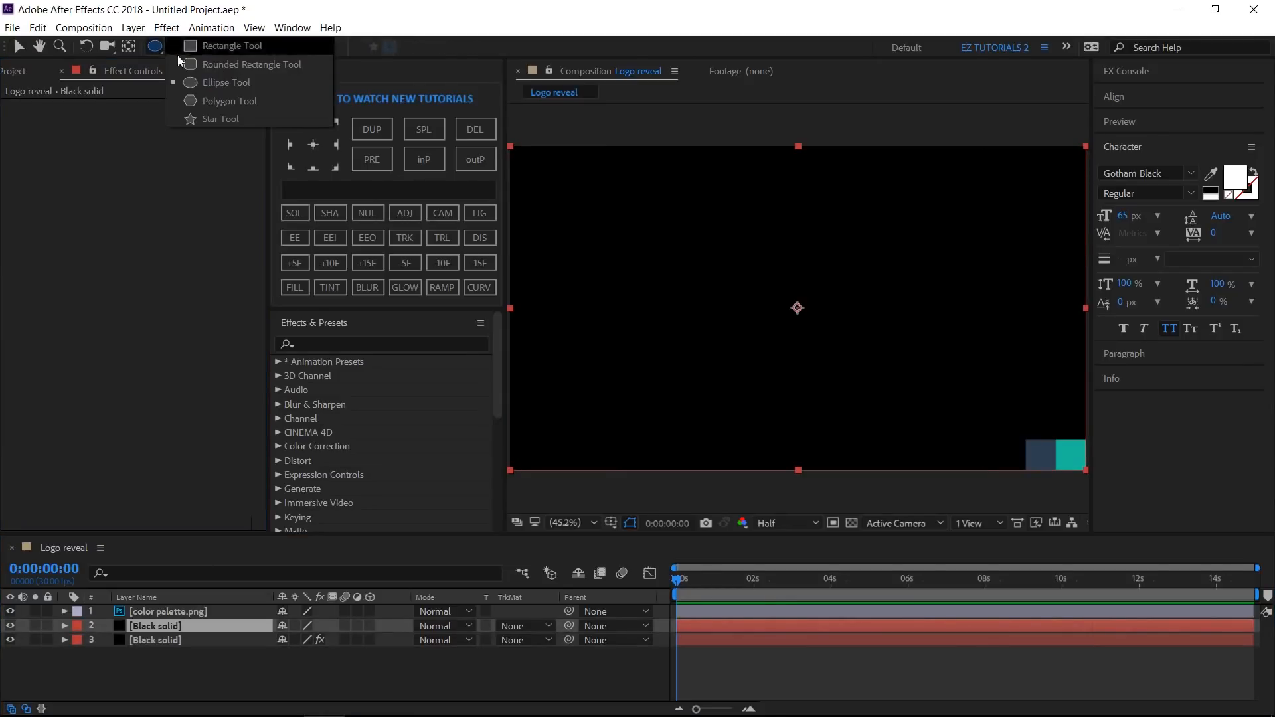
{"action": "left_click", "coordinate": [201, 79]}
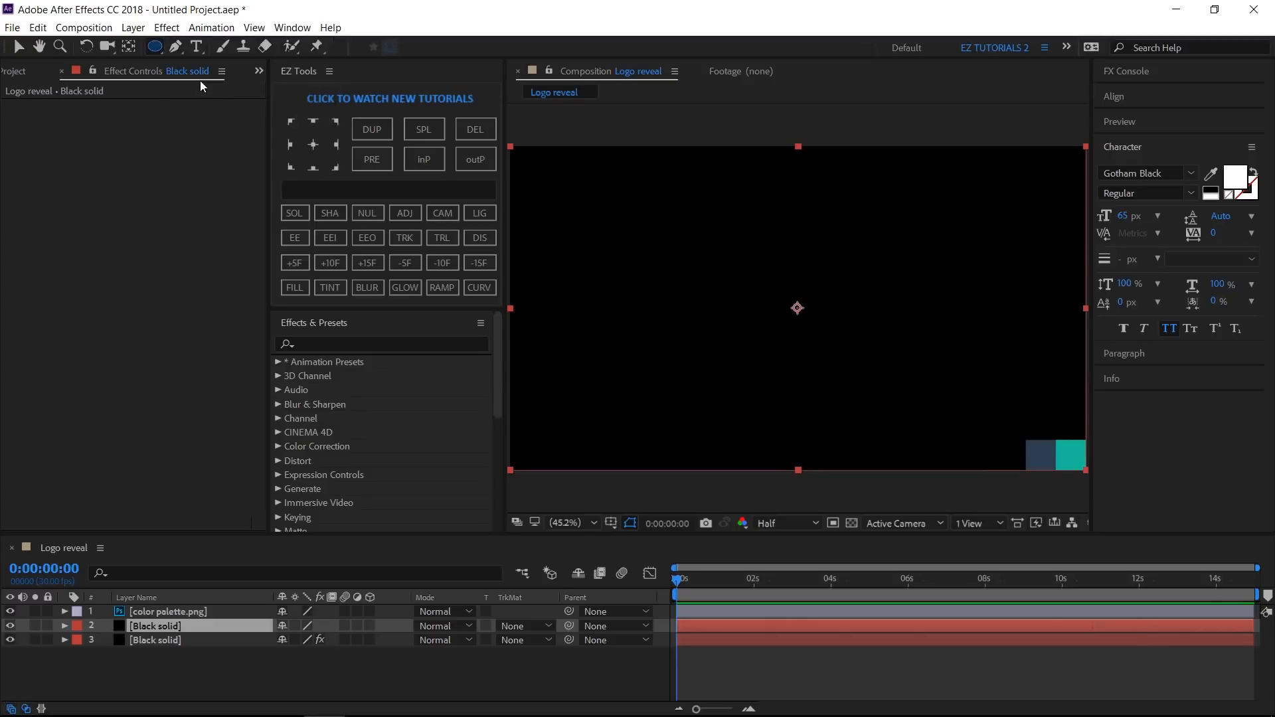
{"action": "double_click", "coordinate": [156, 49]}
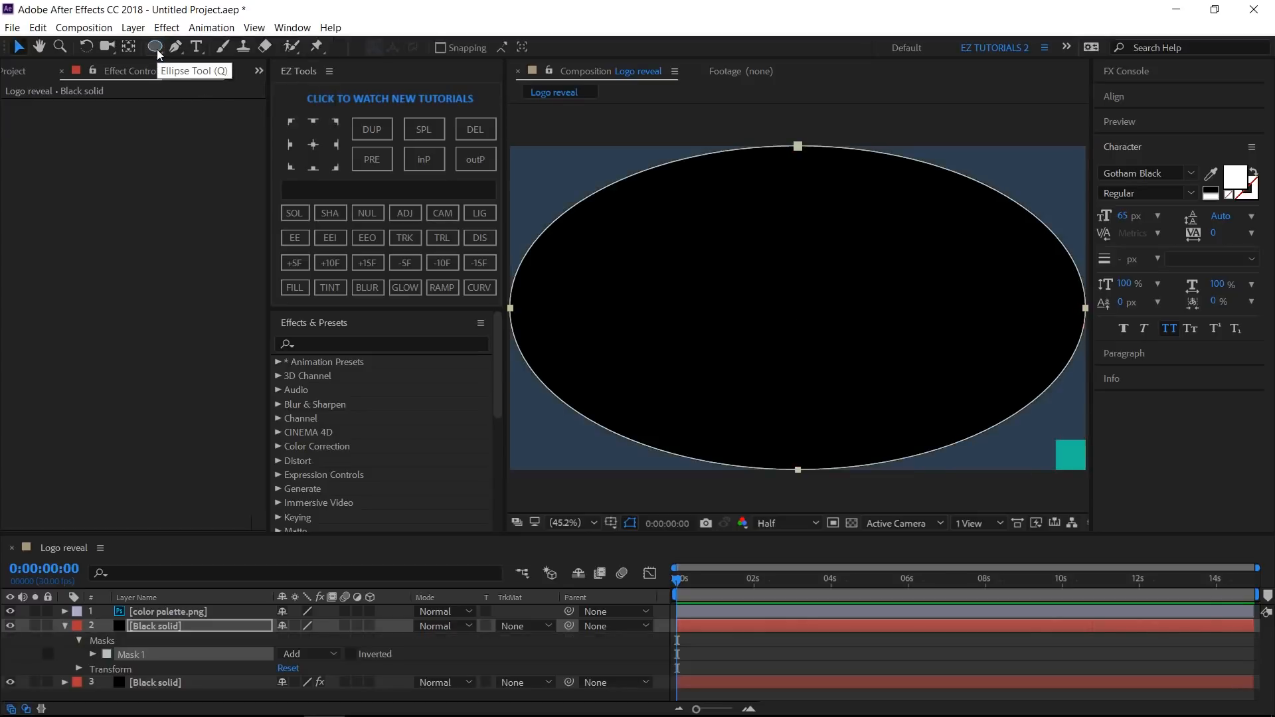
{"action": "left_click", "coordinate": [351, 654]}
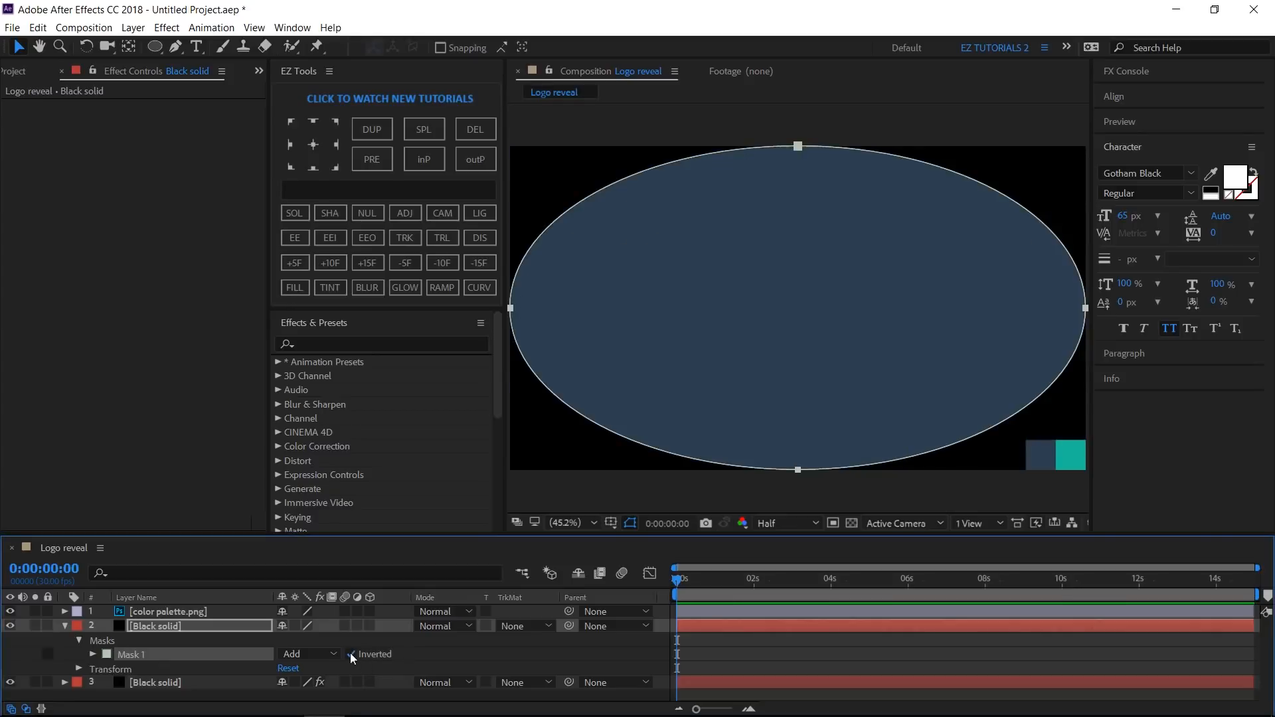
- Set Mask 1's feather to 1000 pixels and its expansion to 150 pixels
{"action": "left_click", "coordinate": [93, 655]}
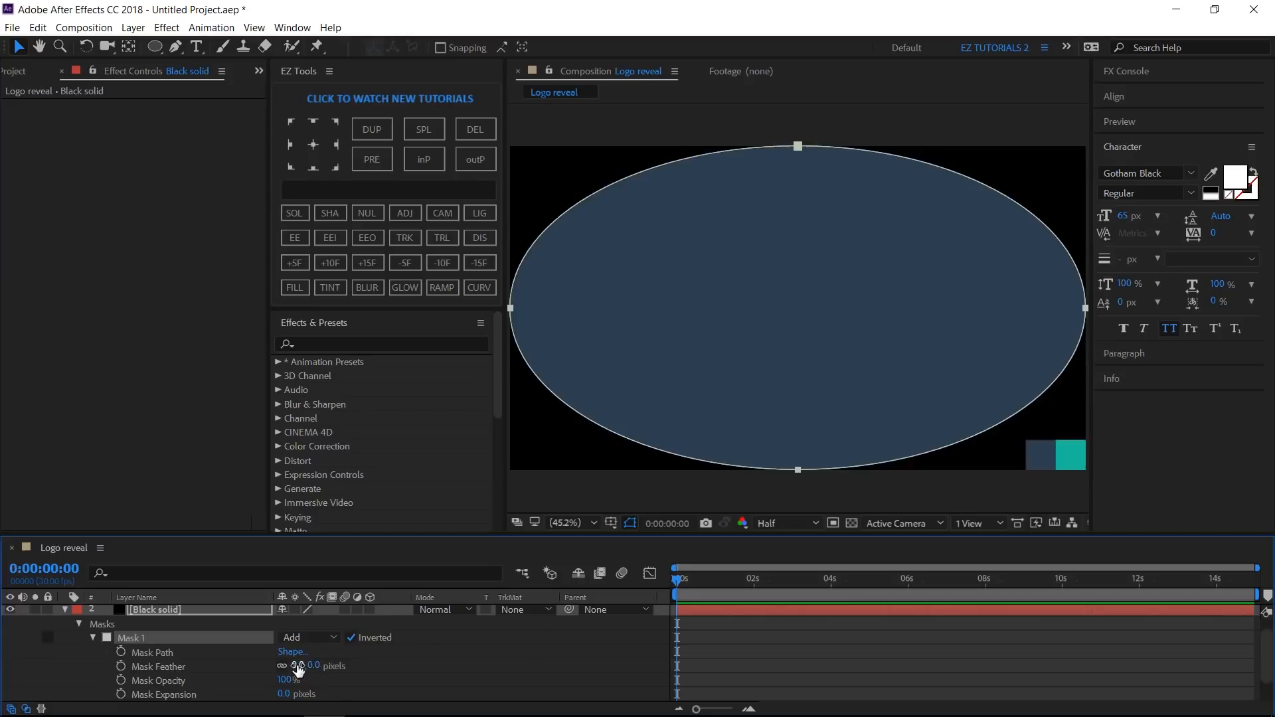
{"action": "left_click", "coordinate": [298, 666]}
{"action": "type", "text": "1000"}
{"action": "key", "text": "Return"}
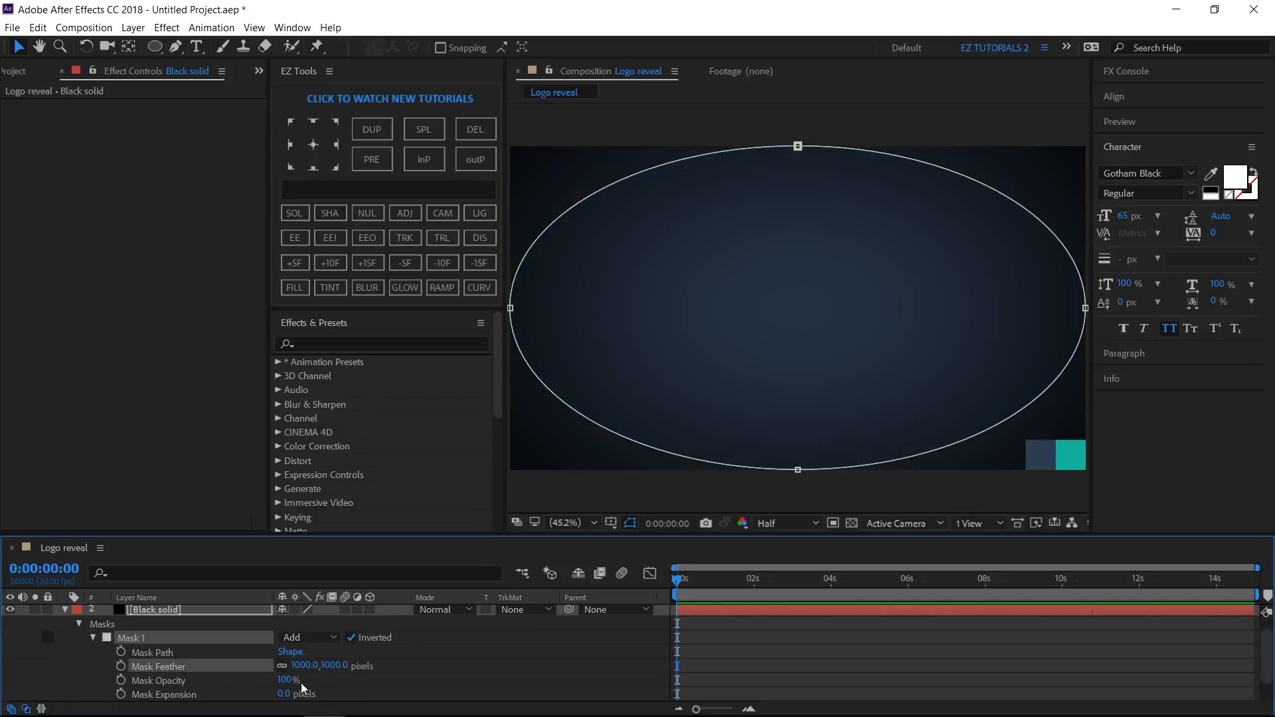
{"action": "left_click", "coordinate": [284, 694]}
{"action": "type", "text": "150"}
{"action": "key", "text": "Return"}
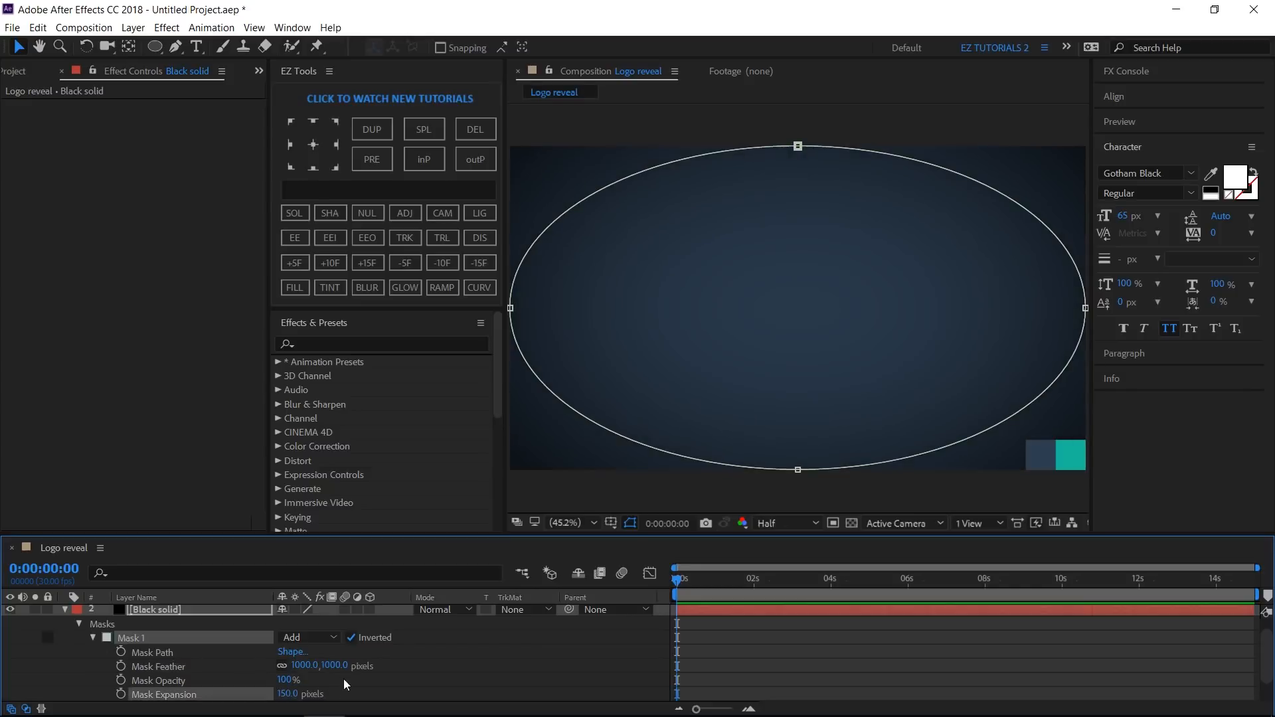
- Precompose both solids into a precomp named Background
{"action": "scroll", "coordinate": [173, 651], "scroll_direction": "up", "scroll_amount": 1}
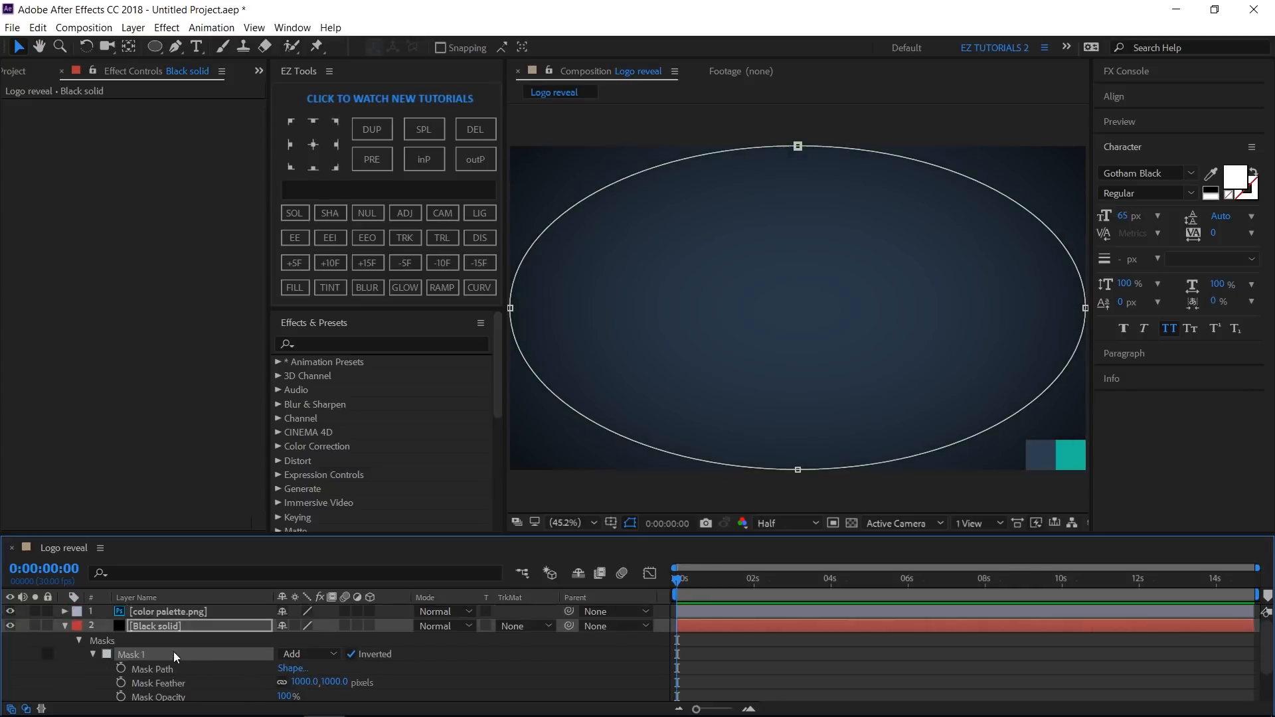
{"action": "left_click", "coordinate": [65, 626]}
{"action": "left_click", "coordinate": [139, 638]}
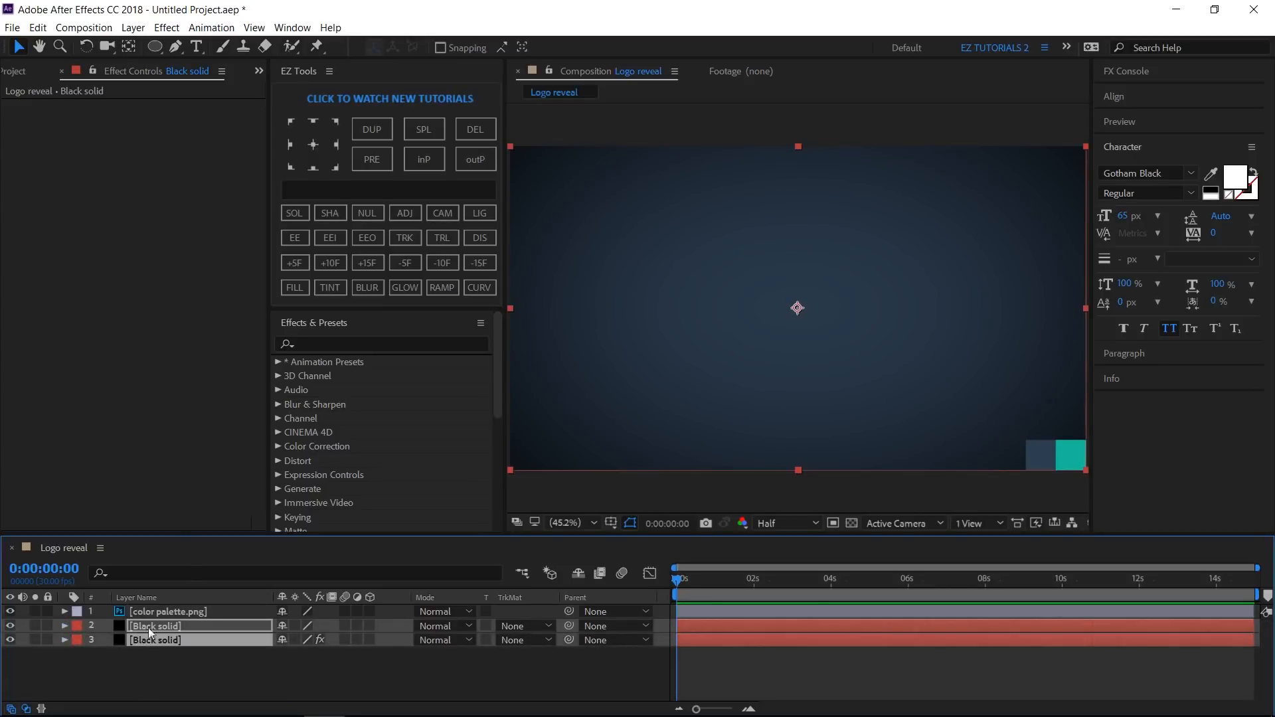
{"action": "left_click", "coordinate": [325, 188]}
{"action": "type", "text": "B"}
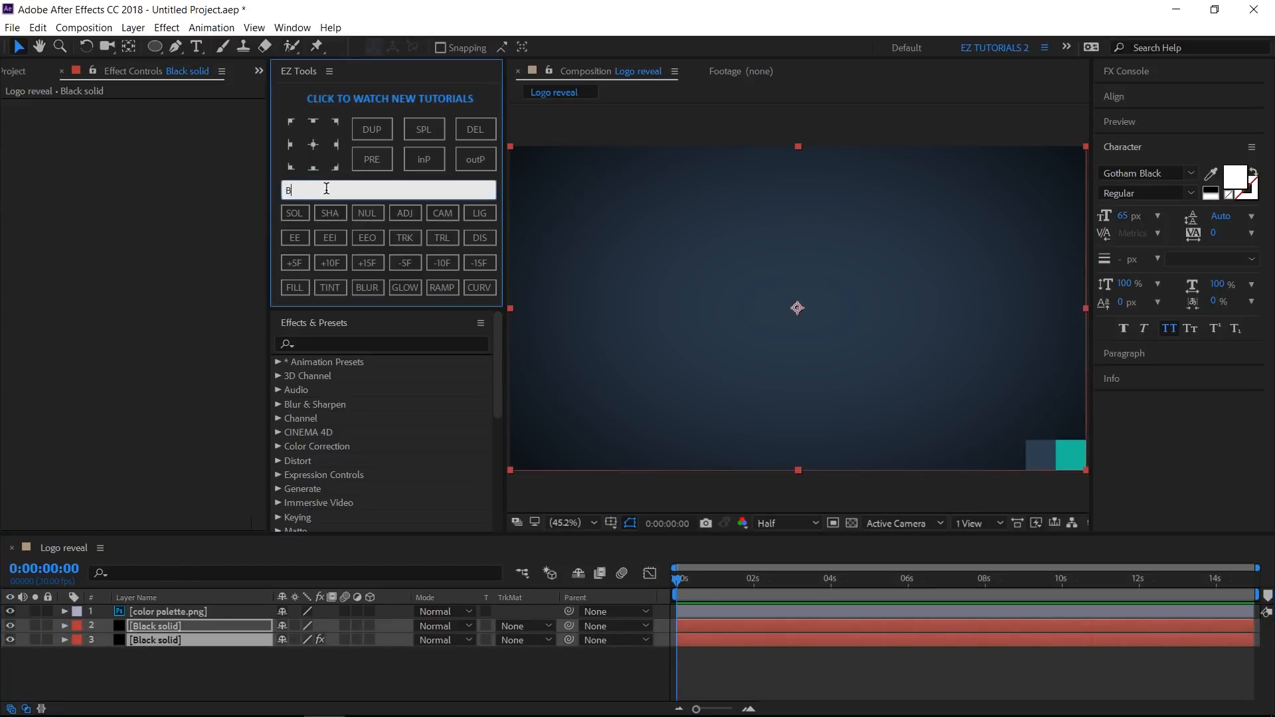
{"action": "type", "text": "ackground"}
{"action": "left_click", "coordinate": [380, 161]}
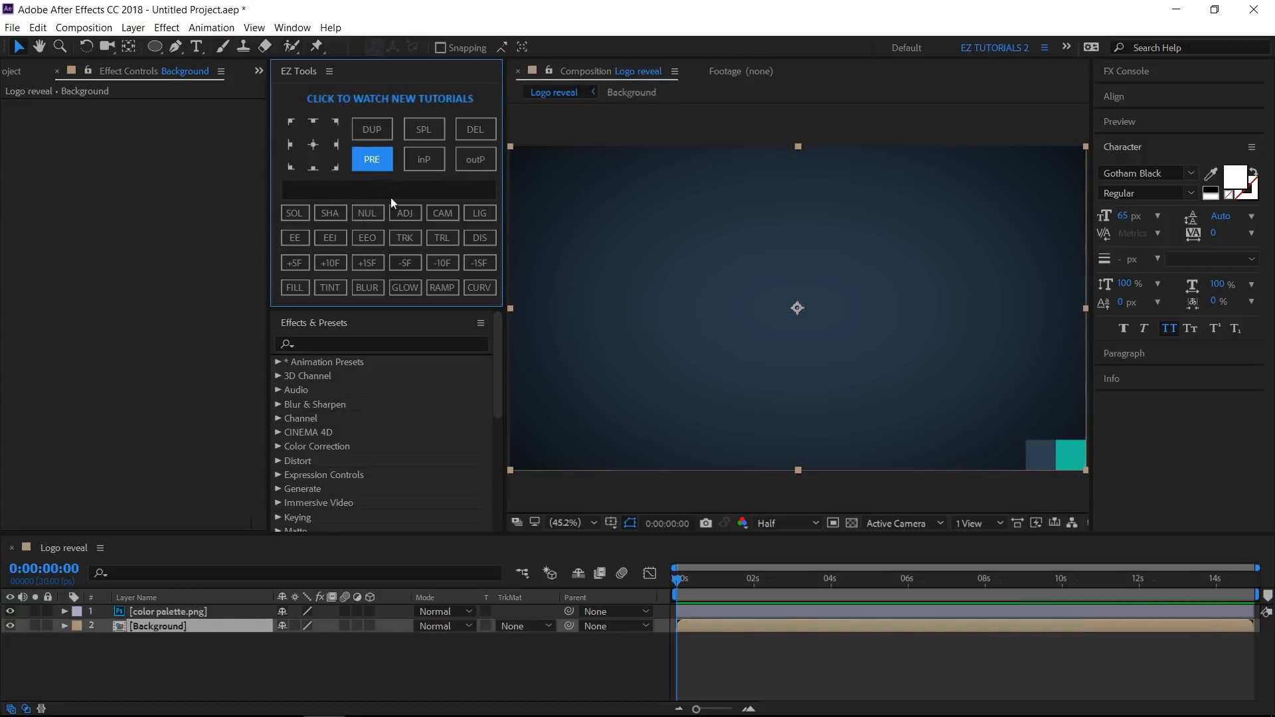
- Sample the teal from the palette as the text fill color and delete the color palette layer
{"action": "left_click", "coordinate": [1211, 173]}
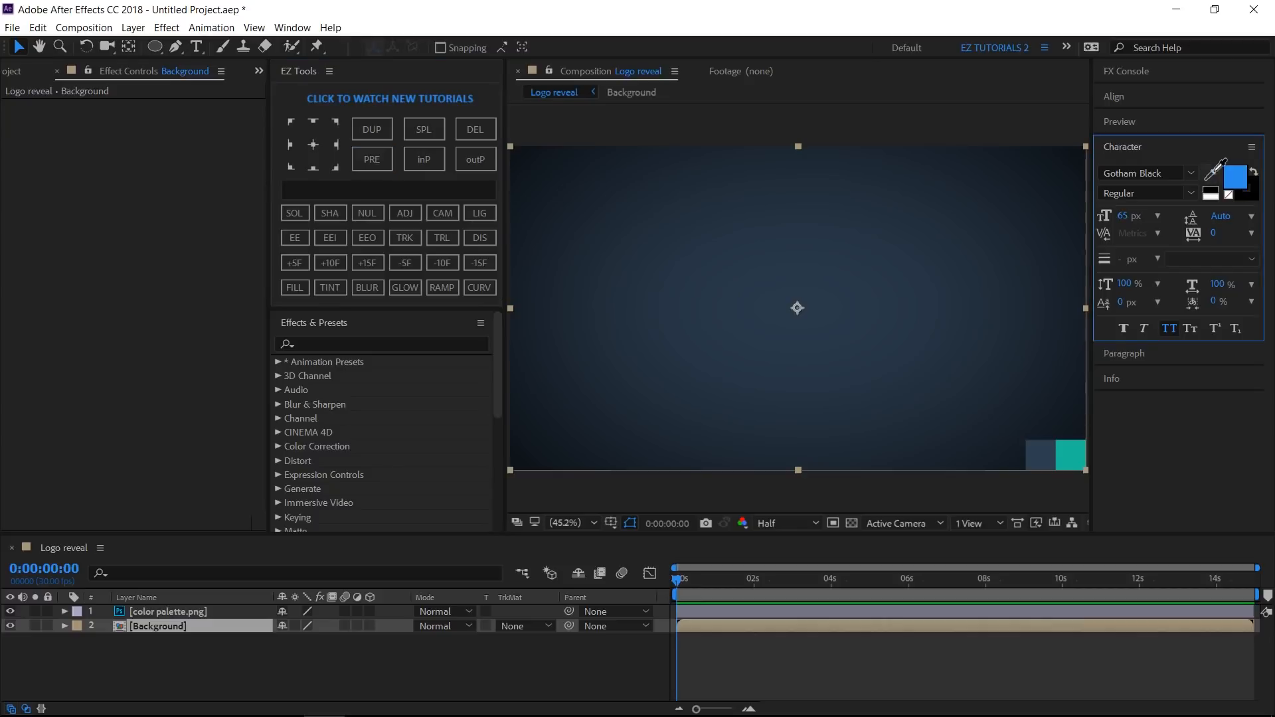
{"action": "left_click", "coordinate": [1071, 457]}
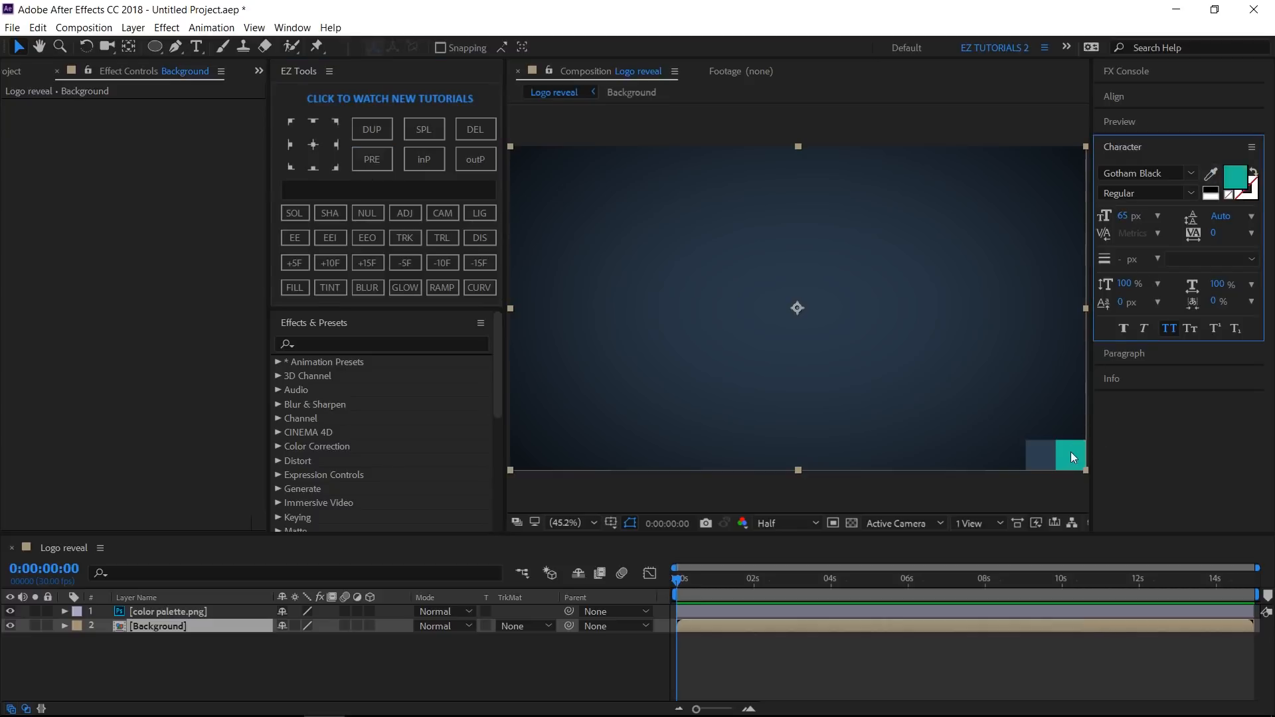
{"action": "left_click", "coordinate": [157, 611]}
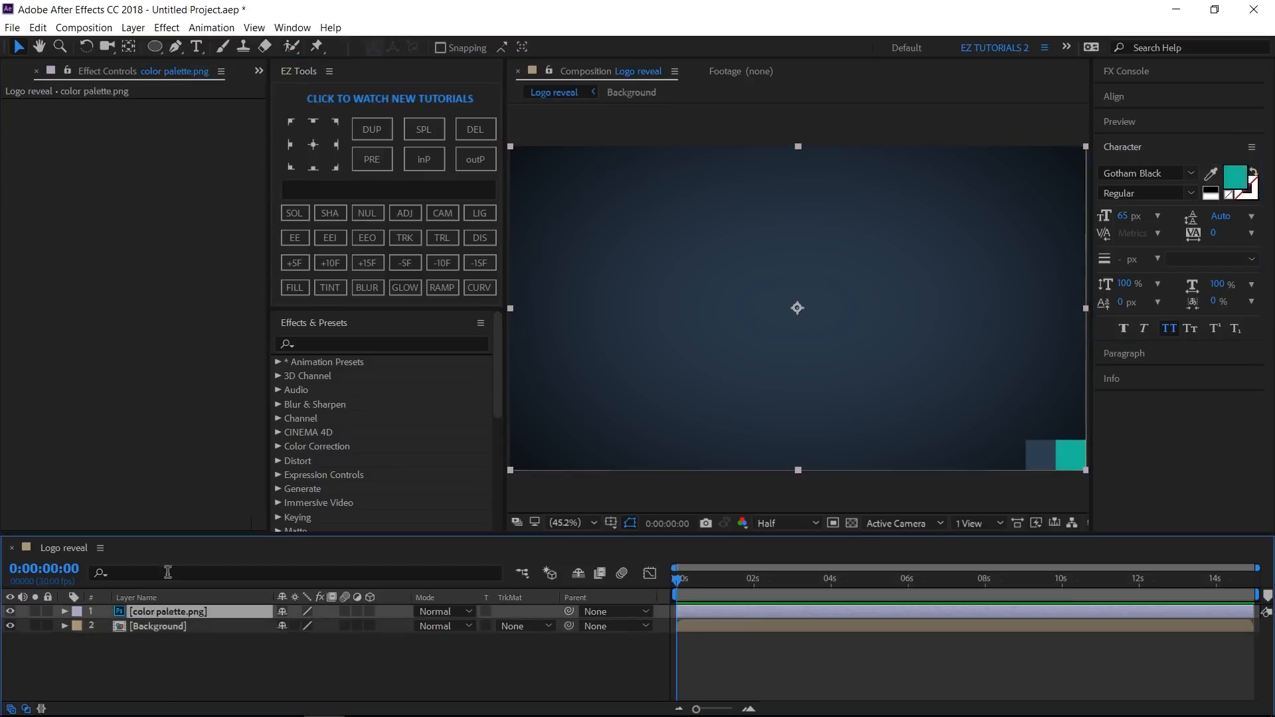
{"action": "left_click", "coordinate": [472, 137]}
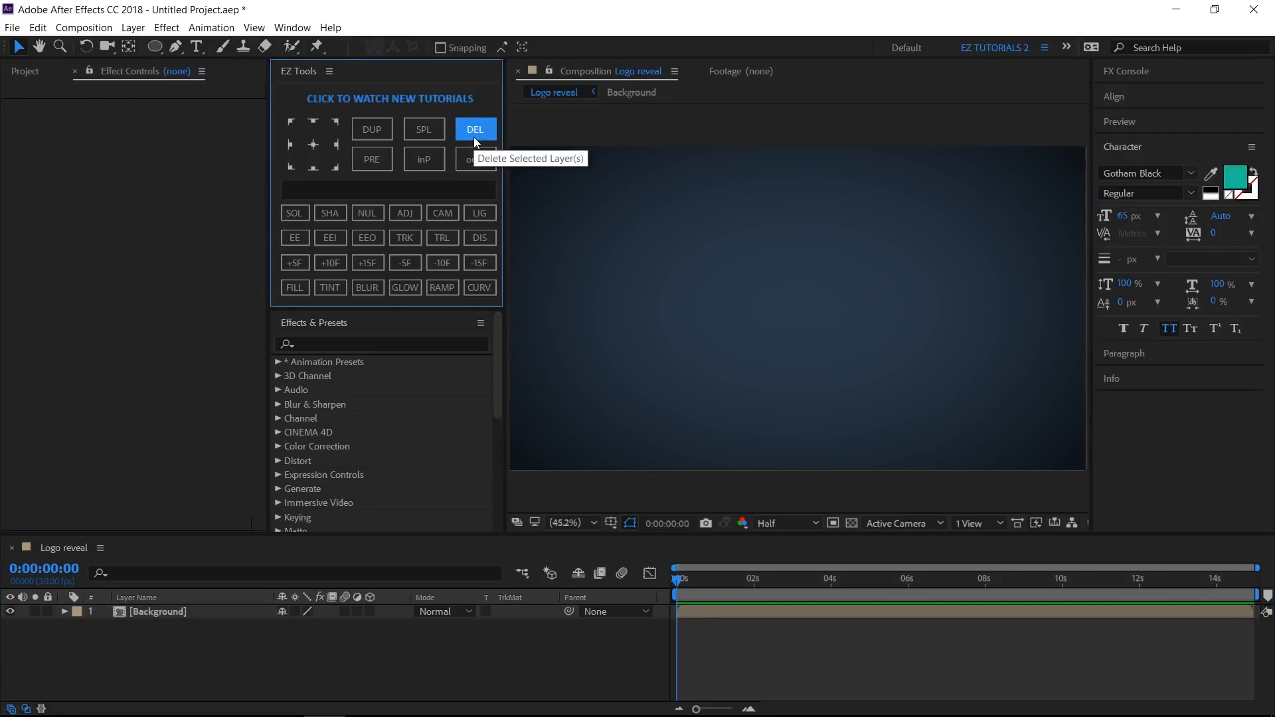
- Create a new composition named Text, 410 x 200 px, with a duration of 0:00:00:10
{"action": "left_click", "coordinate": [13, 69]}
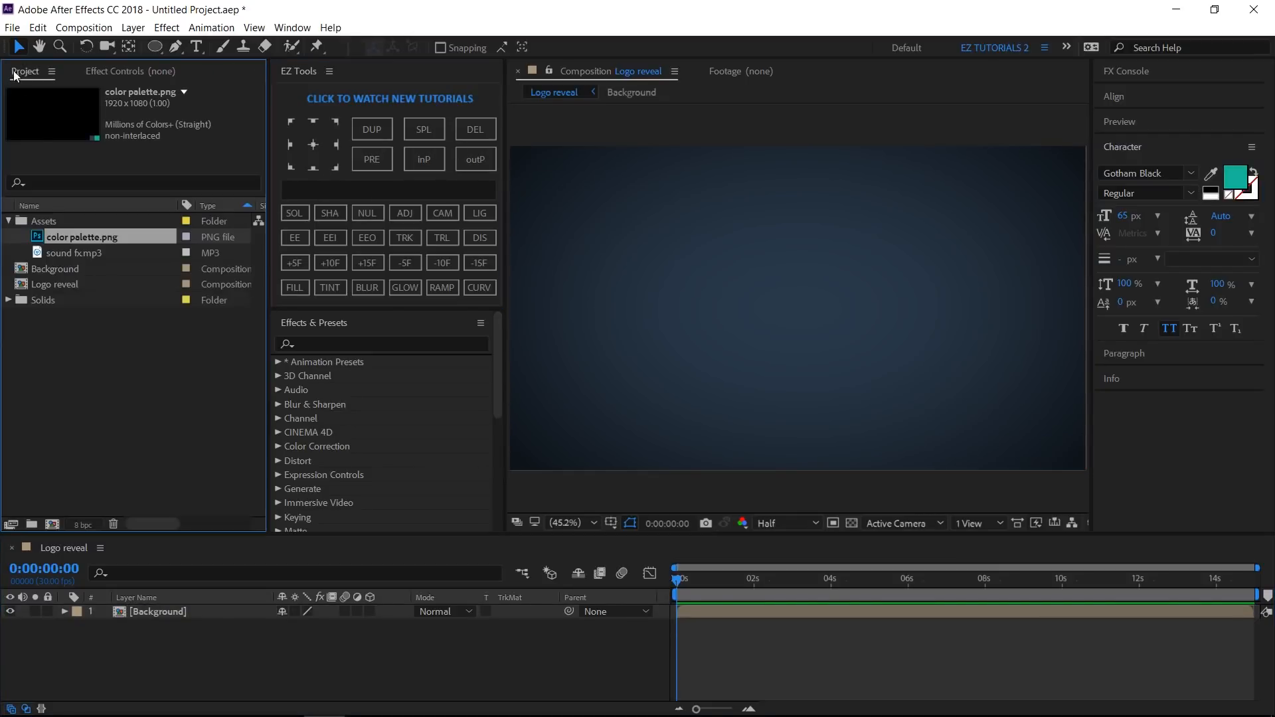
{"action": "left_click", "coordinate": [51, 524]}
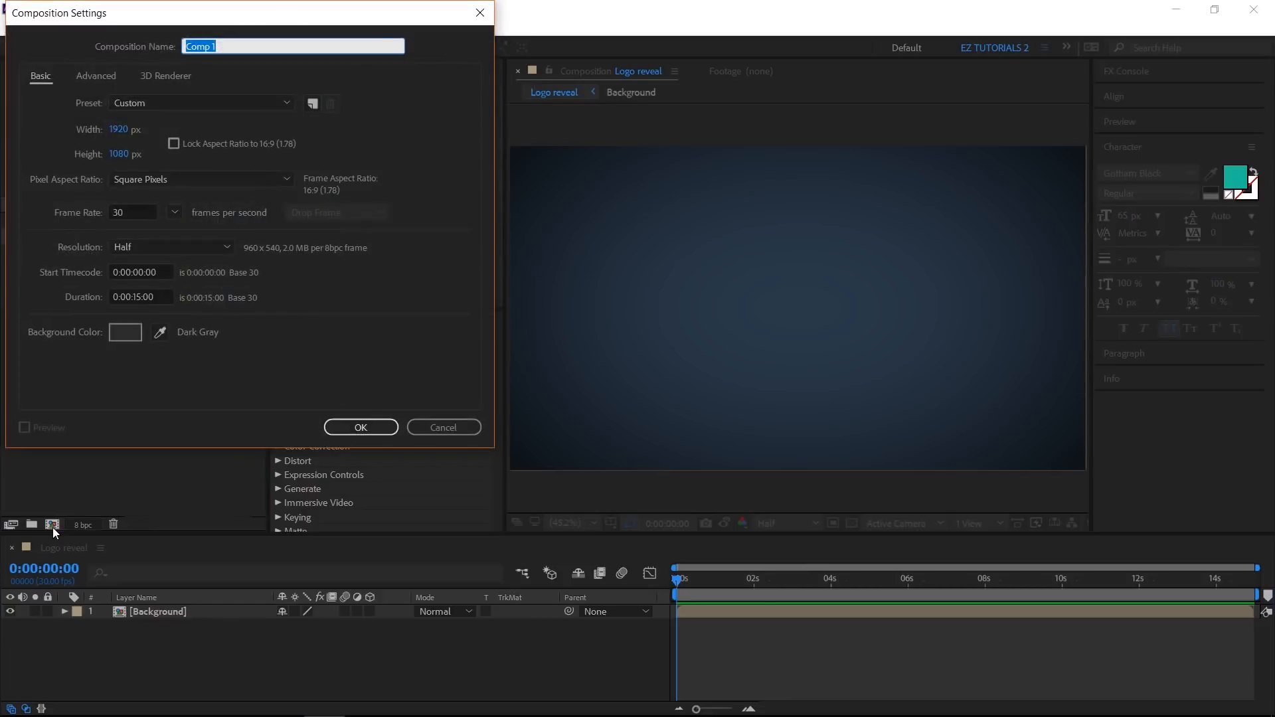
{"action": "type", "text": "Text"}
{"action": "left_click", "coordinate": [116, 129]}
{"action": "type", "text": "410"}
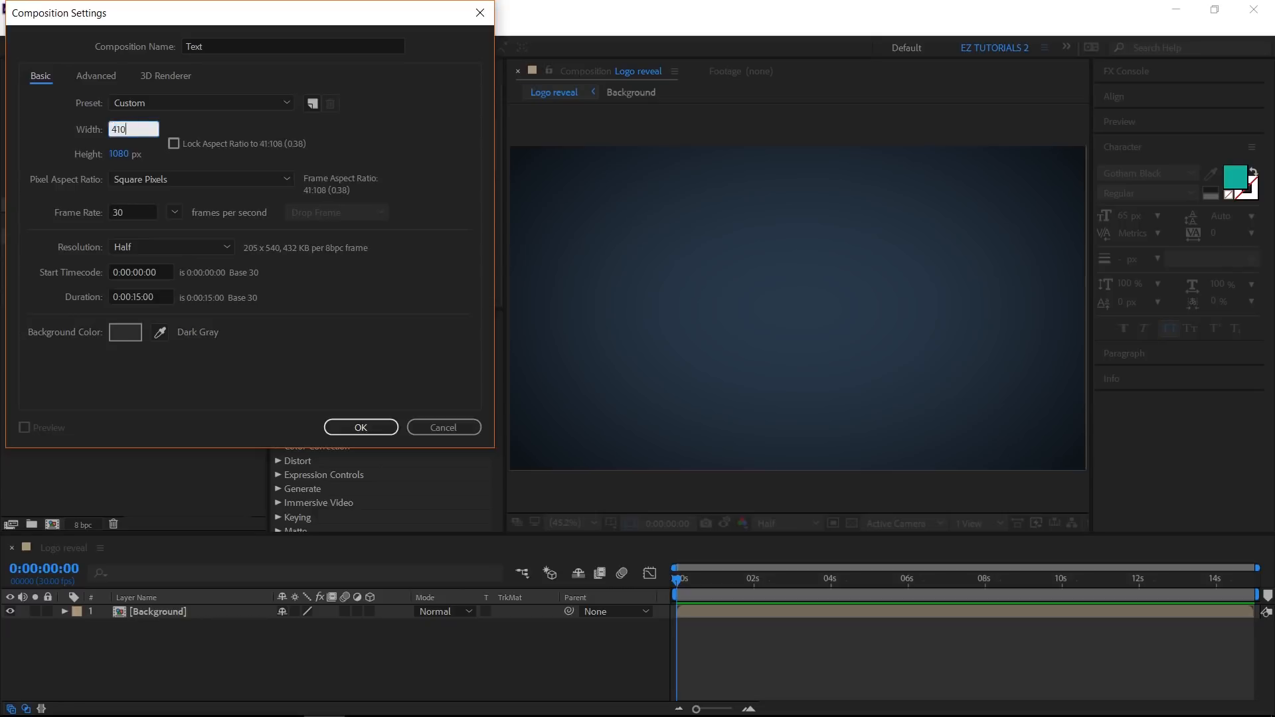
{"action": "key", "text": "Tab"}
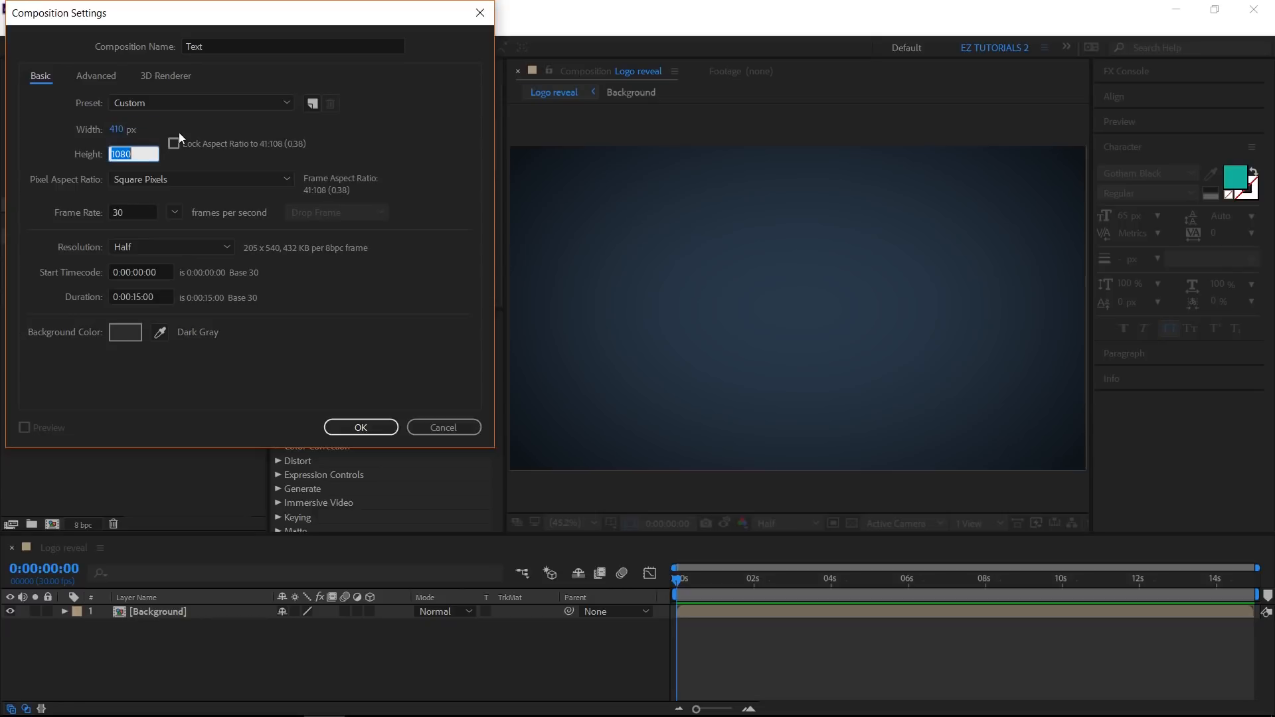
{"action": "type", "text": "200"}
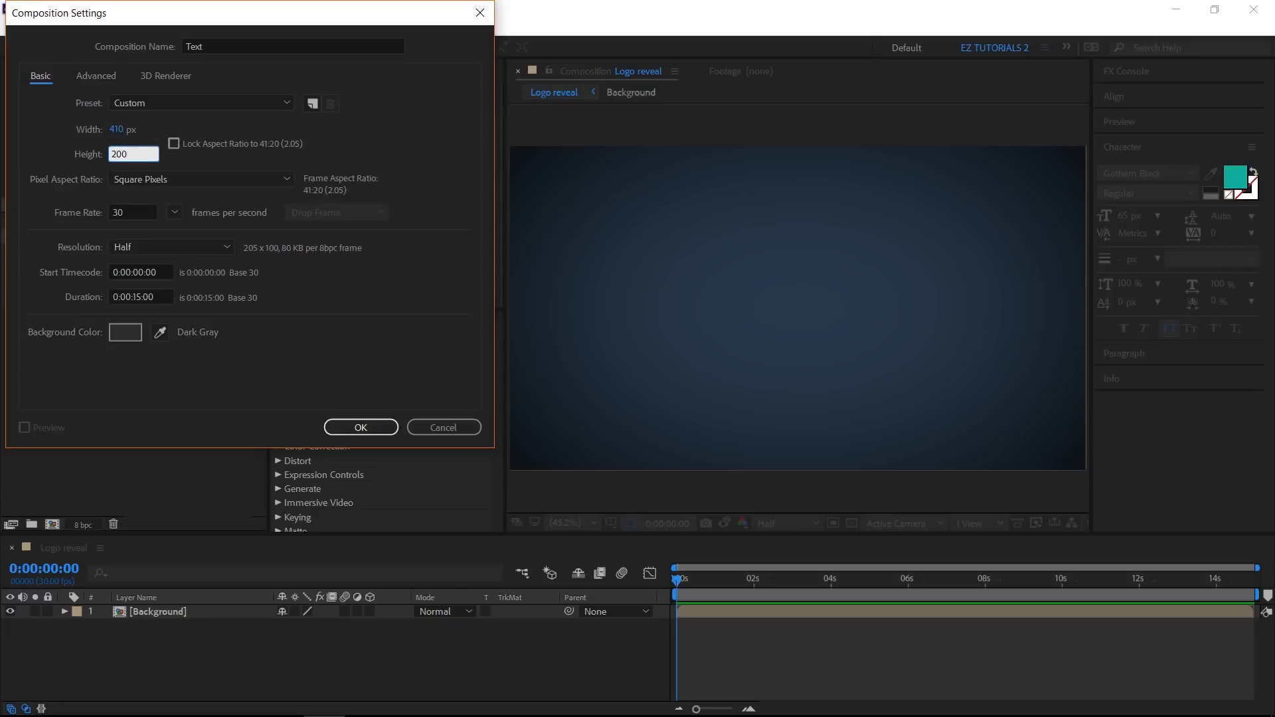
{"action": "left_click", "coordinate": [136, 297]}
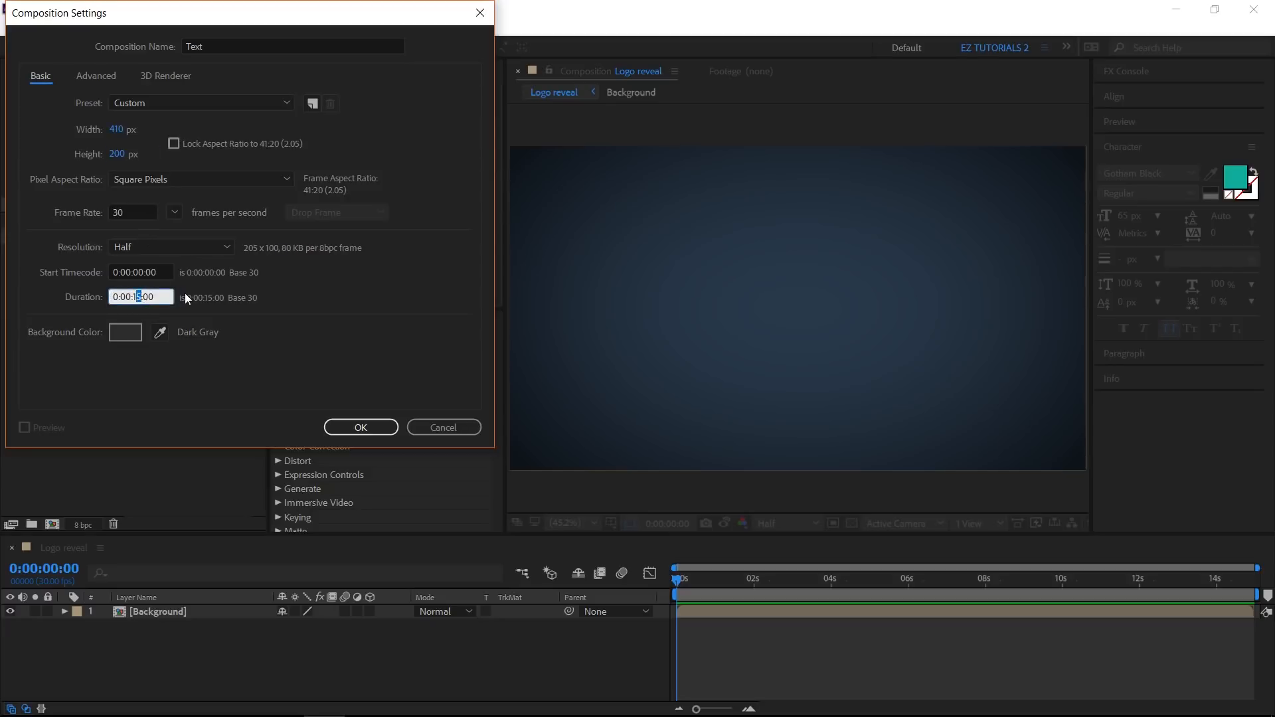
{"action": "key", "text": "shift+Left"}
{"action": "type", "text": "00"}
{"action": "key", "text": "Right"}
{"action": "key", "text": "shift+Right"}
{"action": "type", "text": "1"}
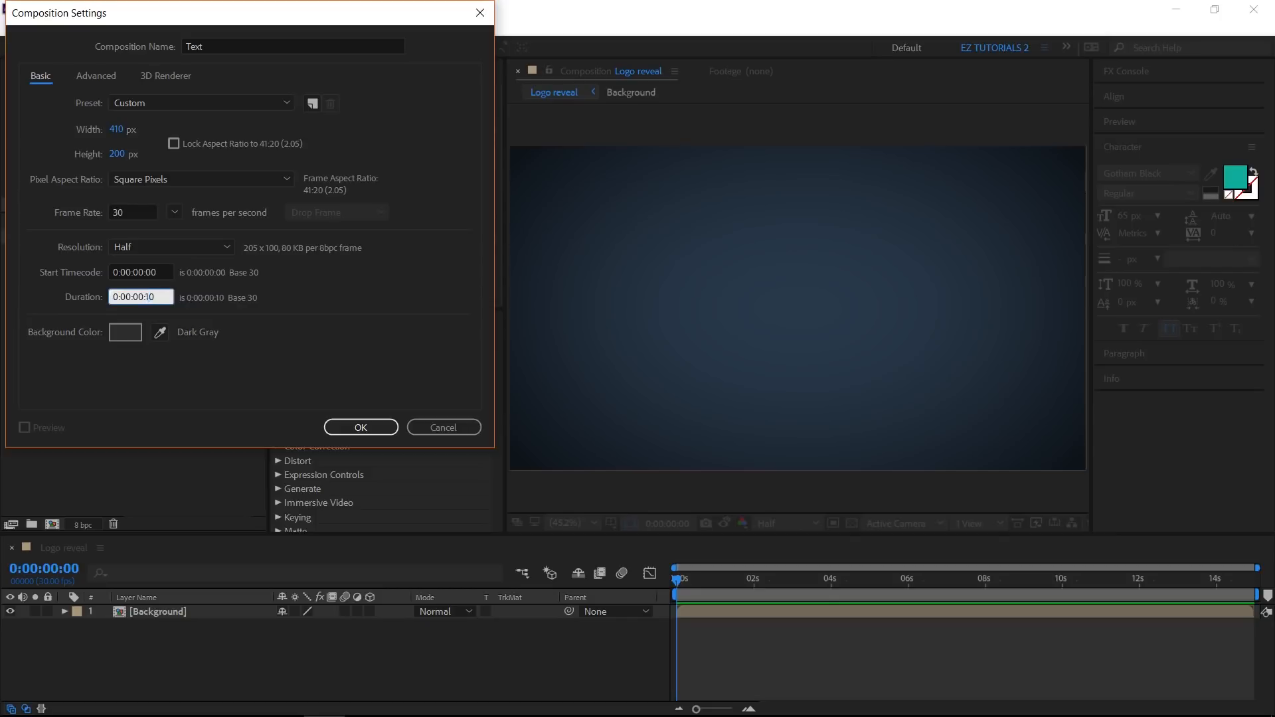
{"action": "left_click", "coordinate": [340, 426]}
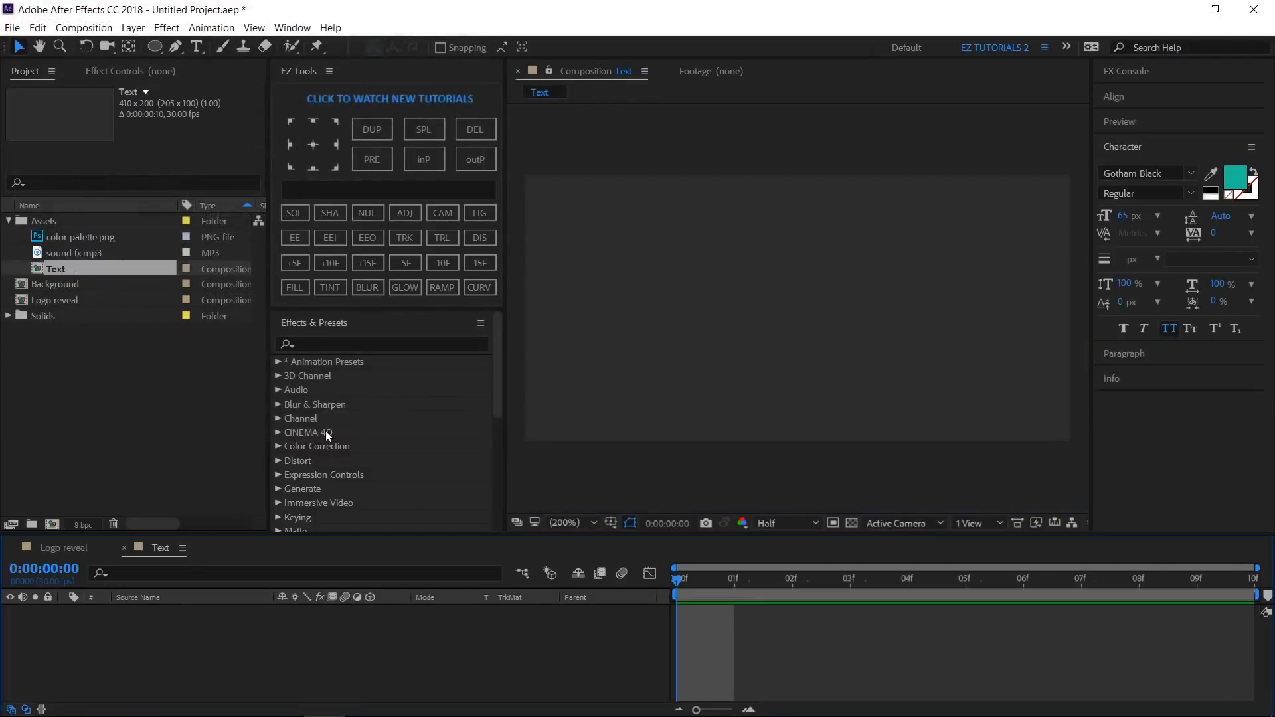
- Create a text layer in the Text composition reading AFTER
{"action": "left_click", "coordinate": [226, 445]}
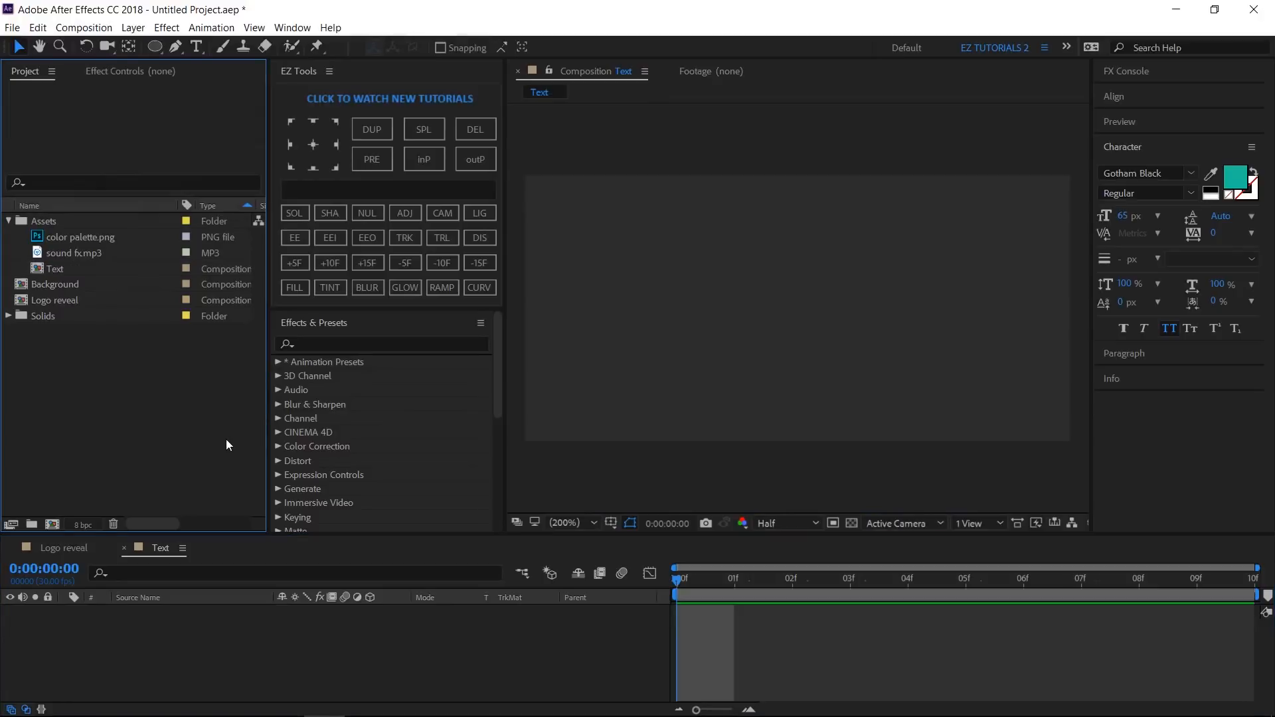
{"action": "left_click", "coordinate": [196, 46]}
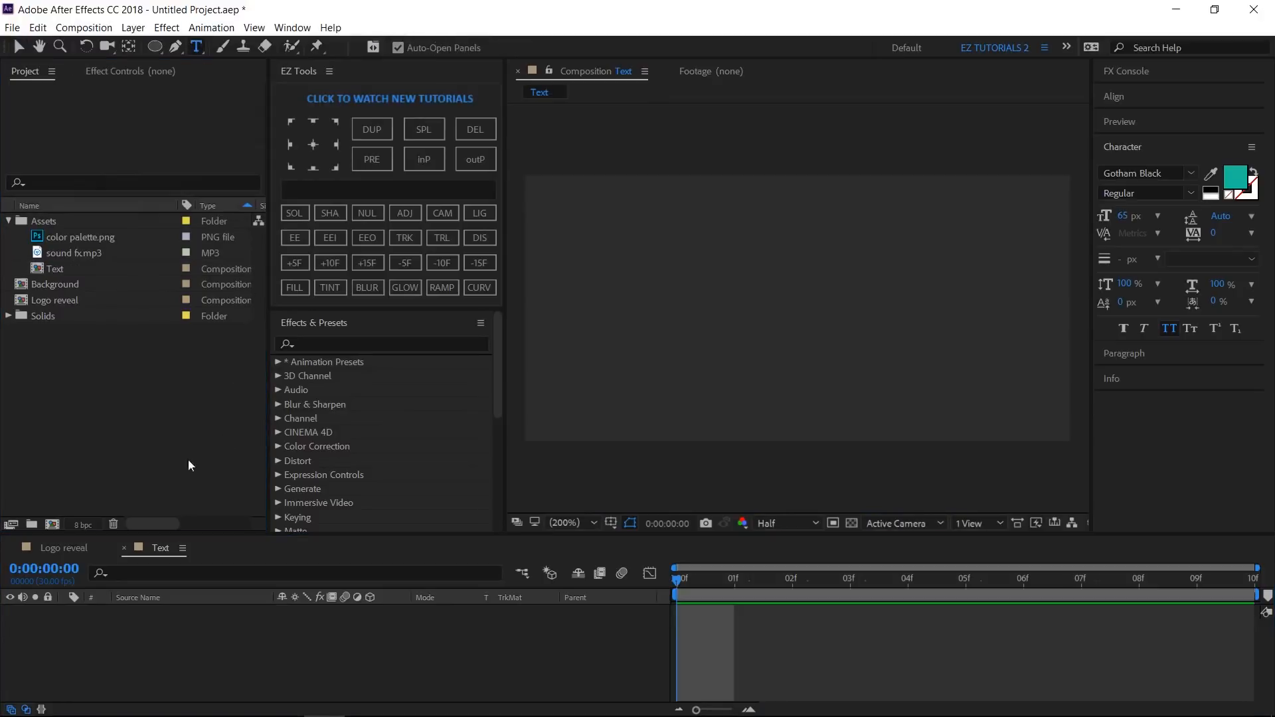
{"action": "left_click", "coordinate": [732, 304]}
{"action": "type", "text": "af"}
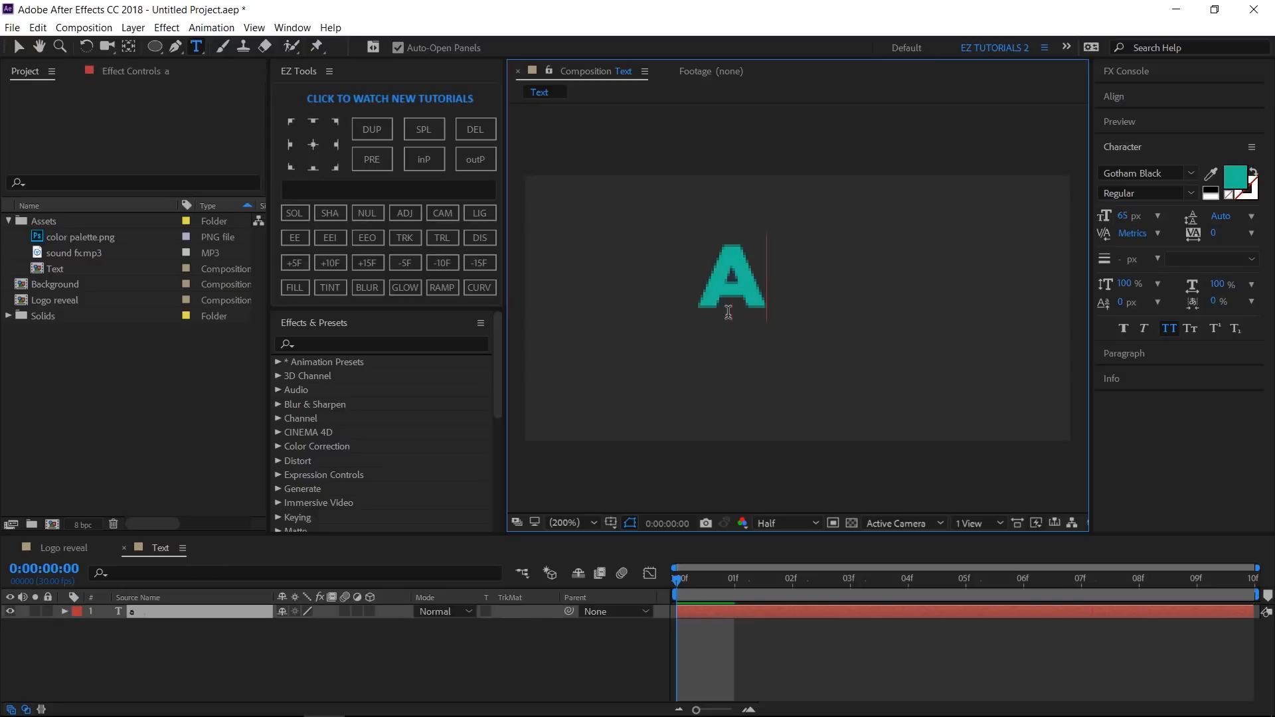
{"action": "type", "text": "ter"}
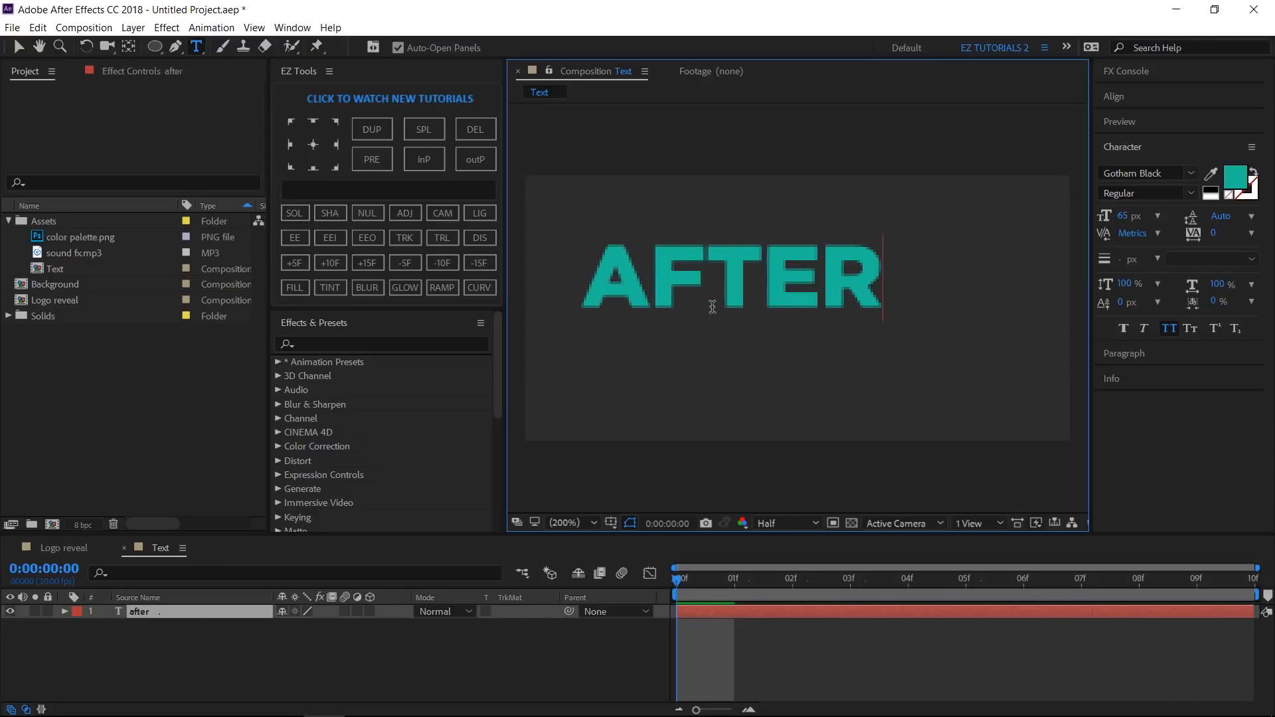
- Align the text layer to the composition's horizontal and vertical centers
{"action": "left_click", "coordinate": [18, 48]}
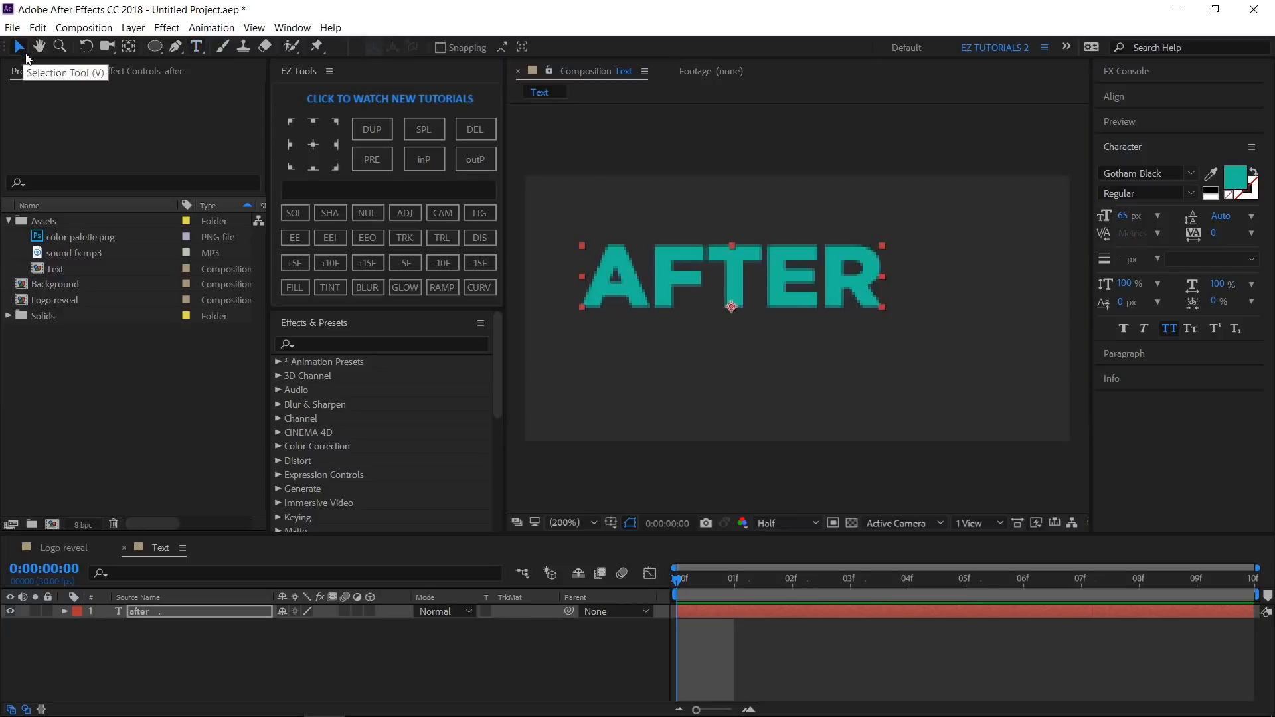
{"action": "left_click", "coordinate": [1122, 97]}
{"action": "left_click", "coordinate": [1137, 138]}
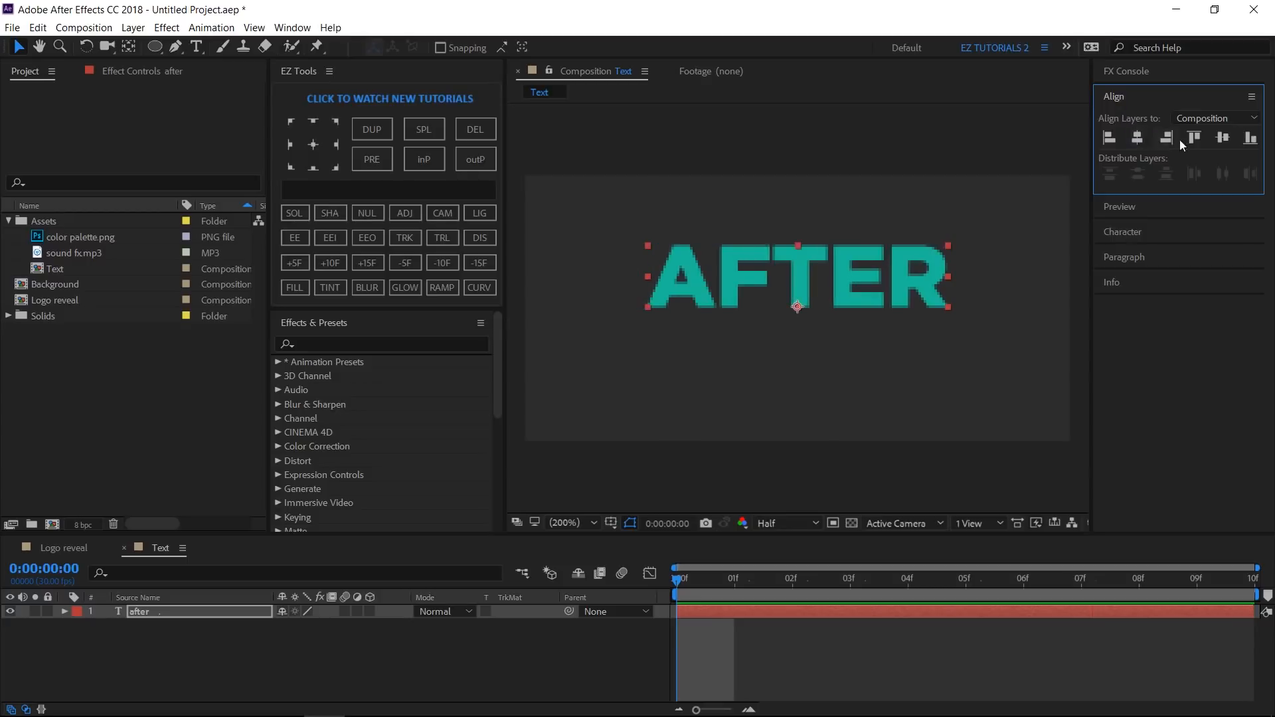
{"action": "left_click", "coordinate": [1223, 138]}
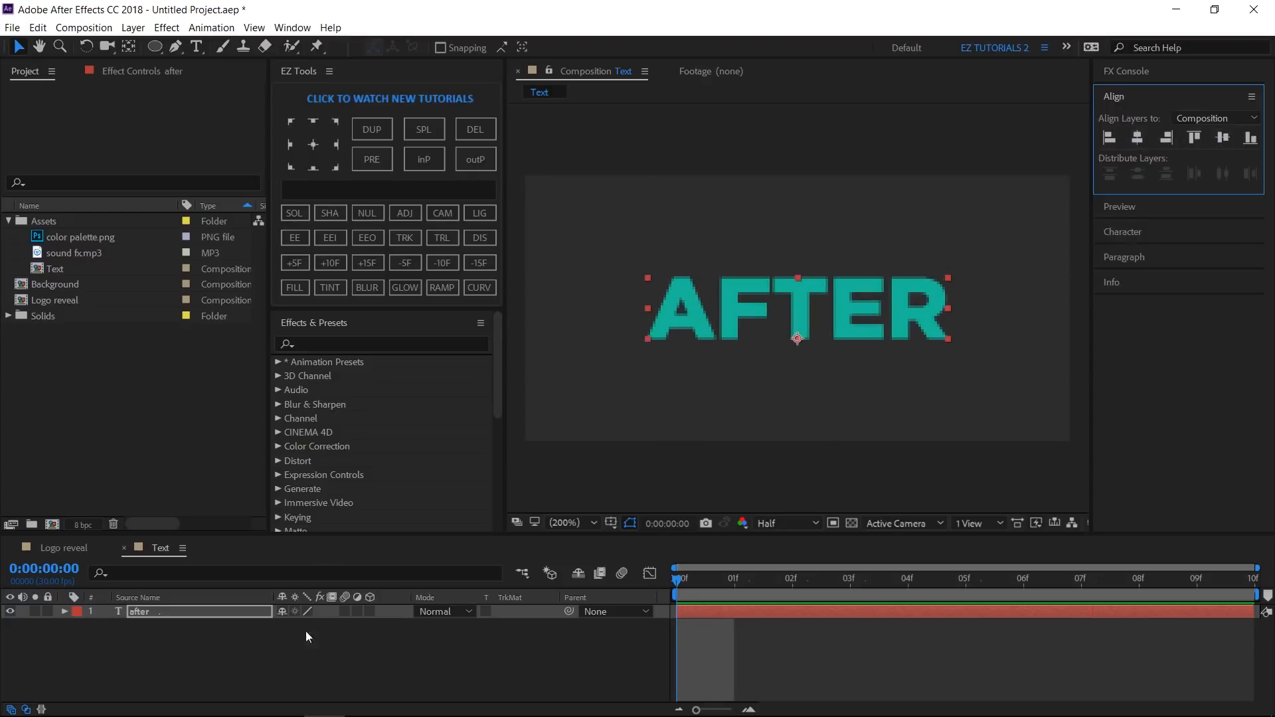
- Set the viewer zoom to 100% and add a keyframe to the text layer's Source Text property at frame 0
{"action": "left_click", "coordinate": [562, 522]}
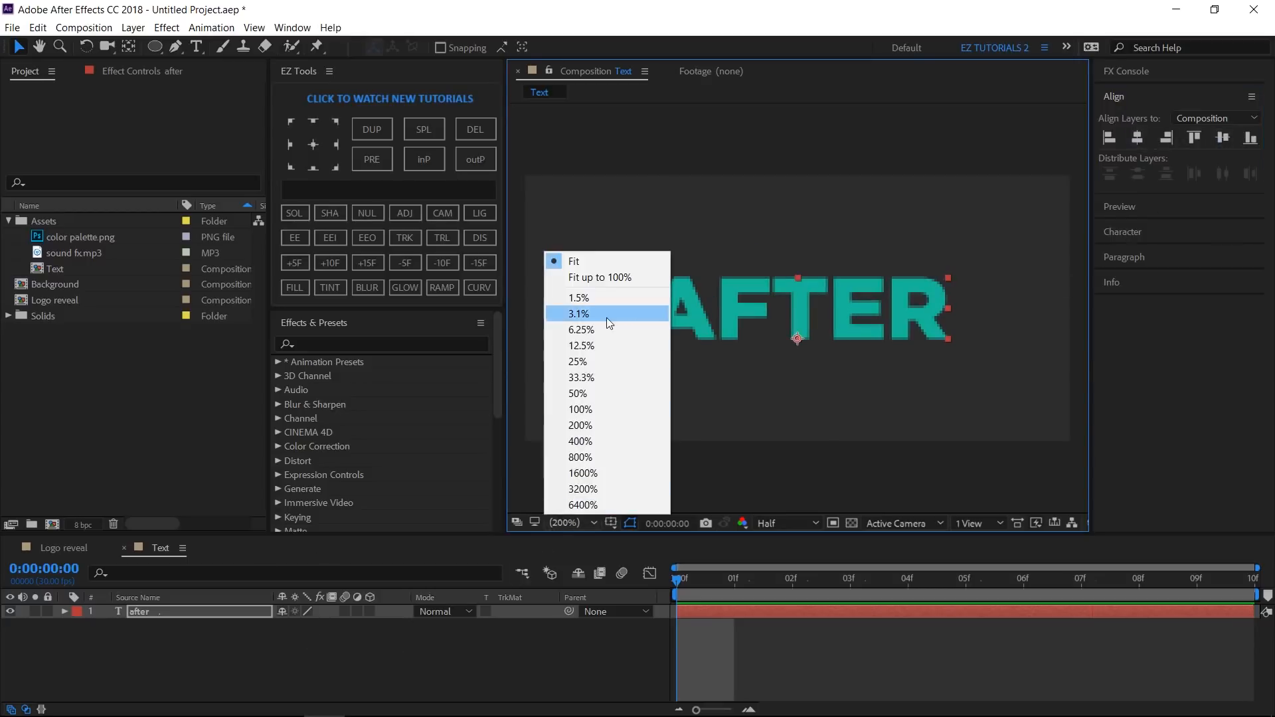
{"action": "left_click", "coordinate": [587, 410]}
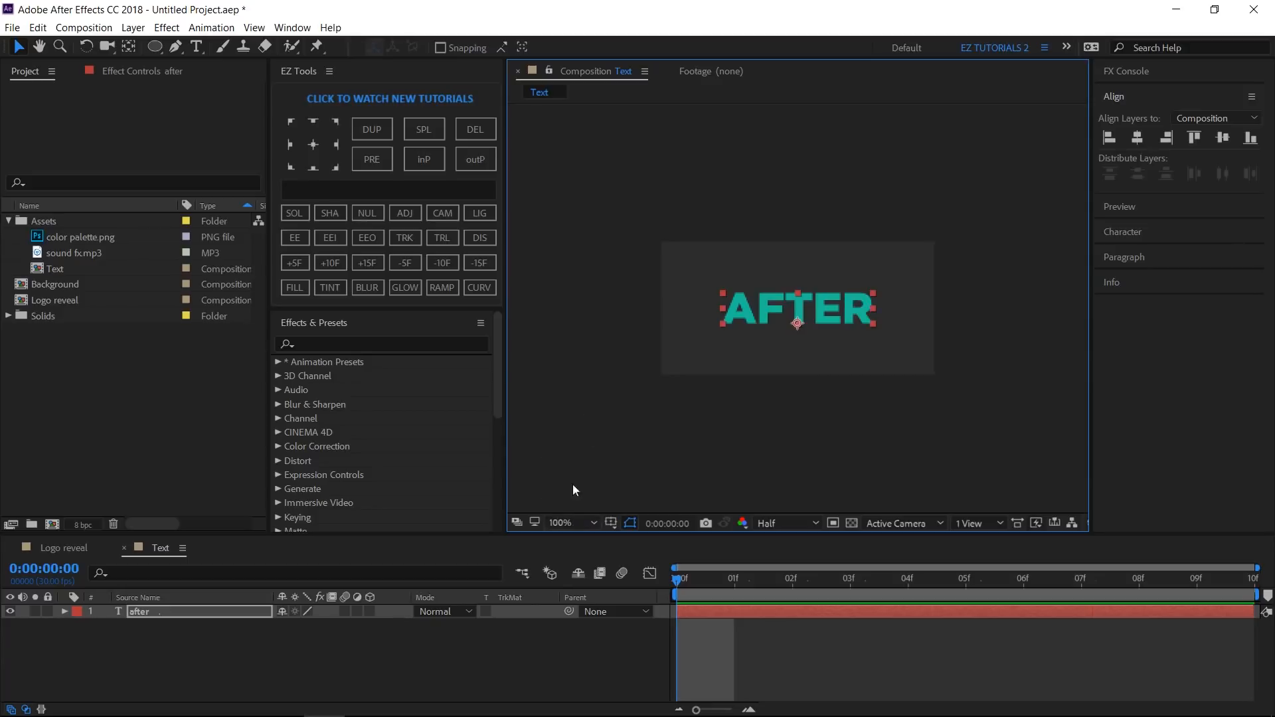
{"action": "left_click", "coordinate": [65, 611]}
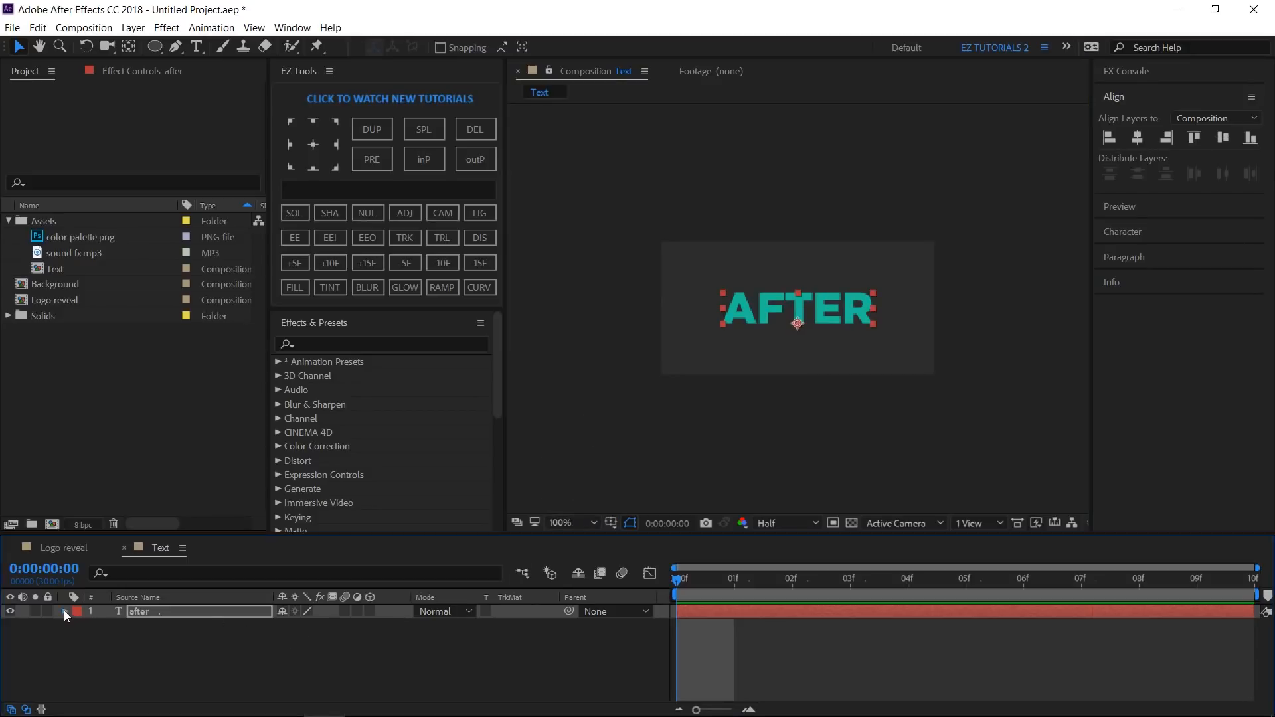
{"action": "left_click", "coordinate": [79, 626]}
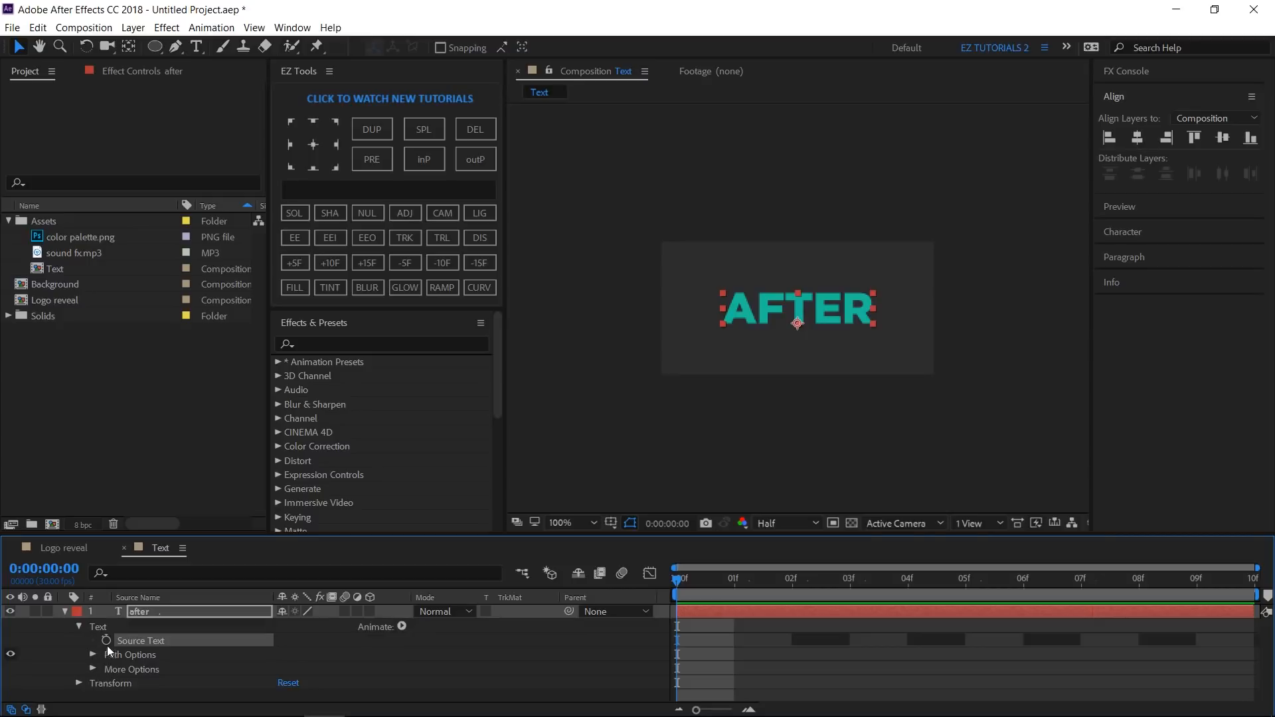
{"action": "left_click", "coordinate": [106, 640]}
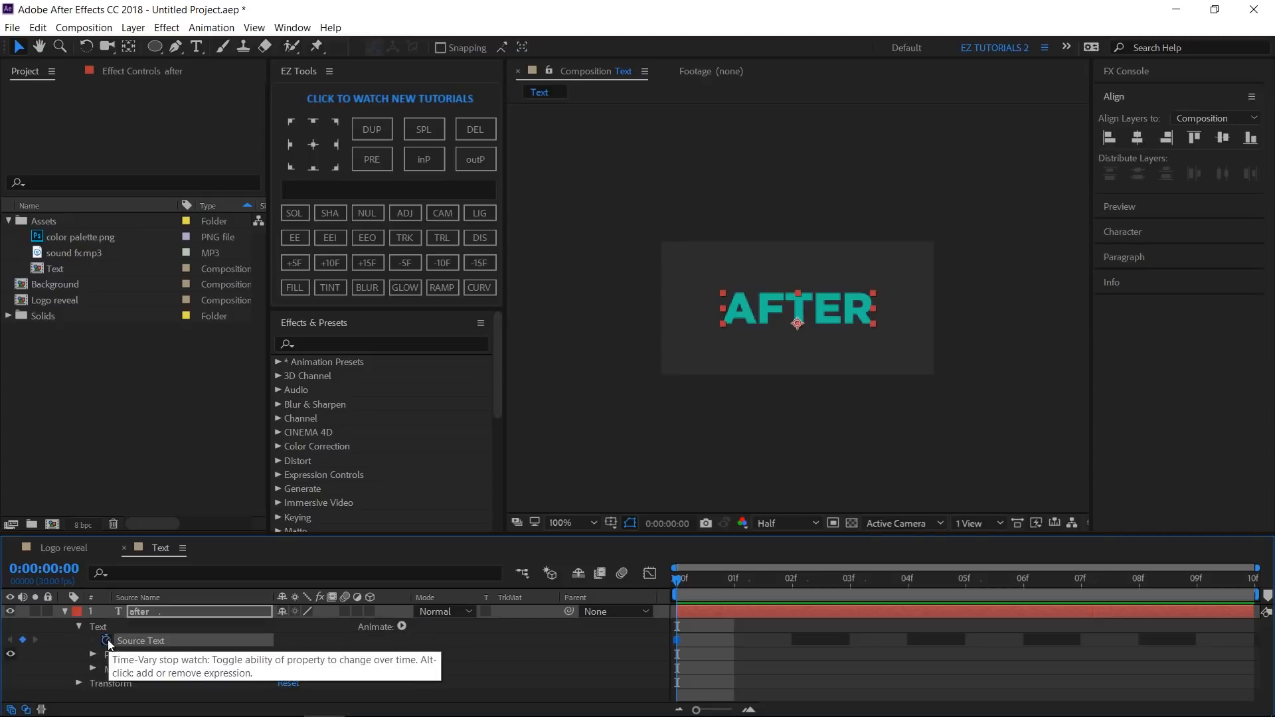
- Change the text to EFFECTS at frame 1 and to PREMIERE at frame 2
{"action": "left_click", "coordinate": [735, 584]}
{"action": "double_click", "coordinate": [818, 299]}
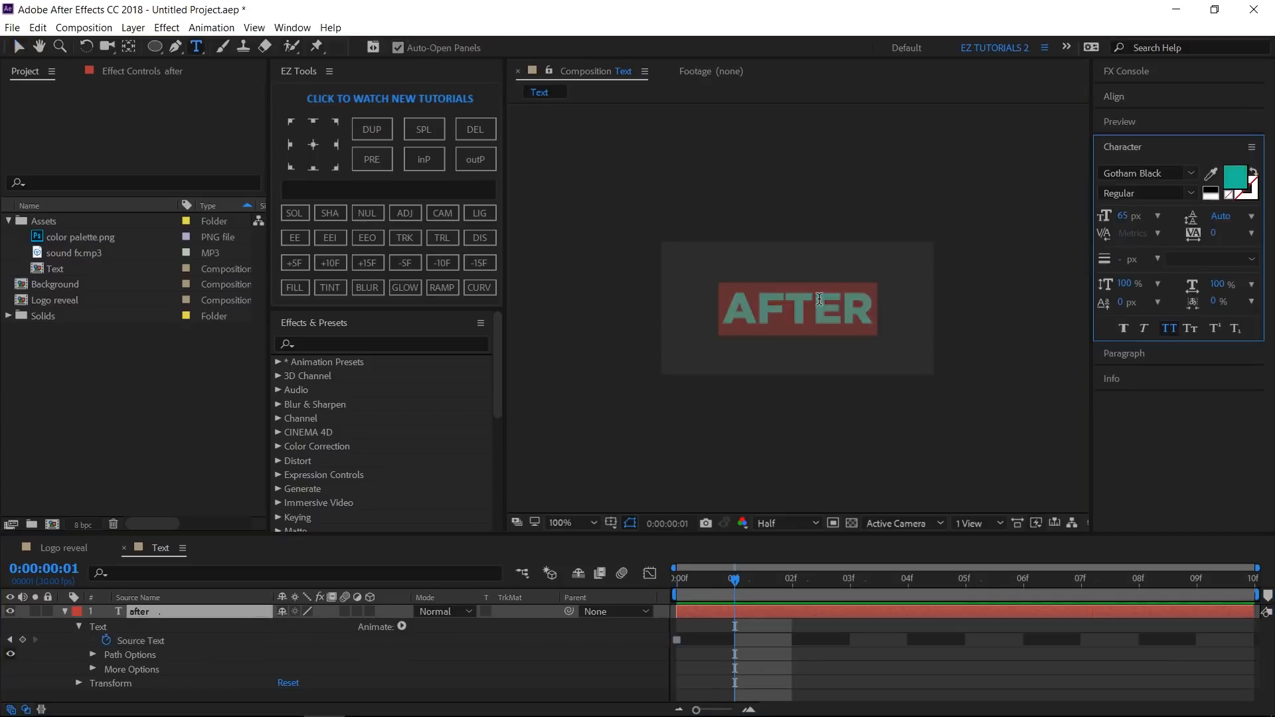
{"action": "type", "text": "EFFECTS"}
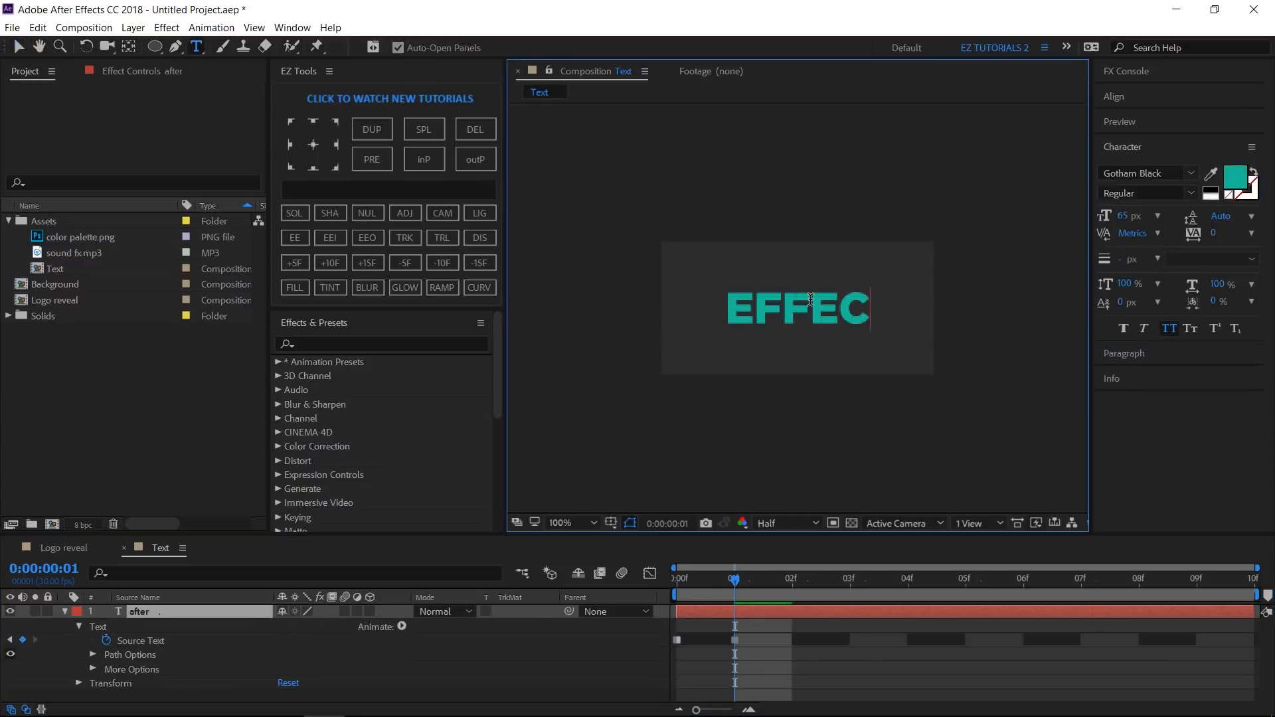
{"action": "left_click", "coordinate": [792, 587]}
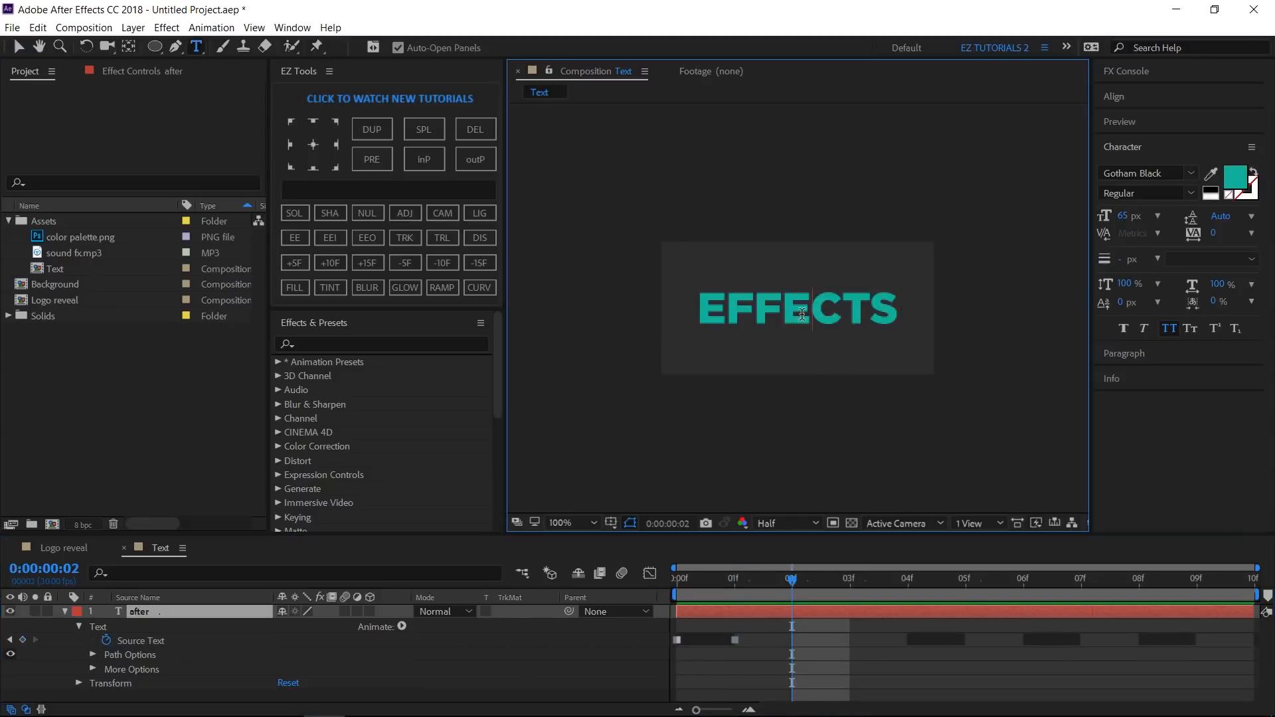
{"action": "double_click", "coordinate": [802, 314]}
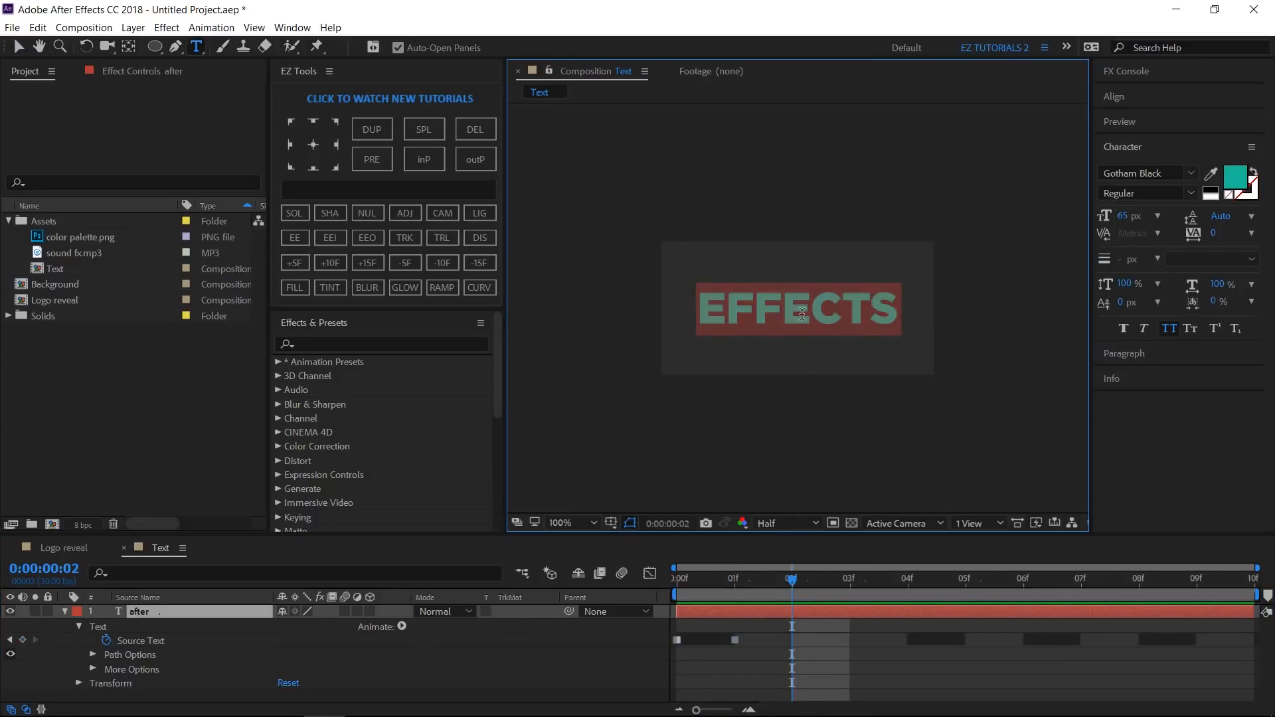
{"action": "type", "text": "PREMIERE"}
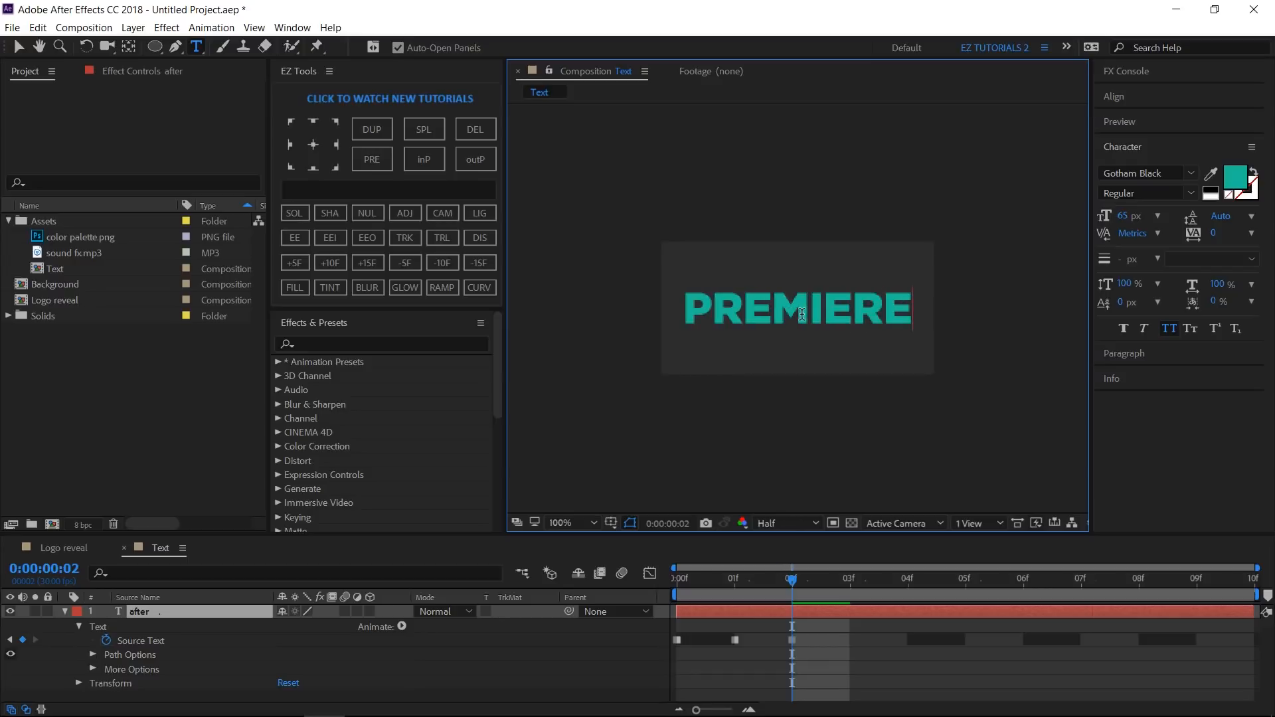
- Change the text to PRO at frame 3 and to TUTORIALS at frame 4
{"action": "left_click", "coordinate": [854, 588]}
{"action": "double_click", "coordinate": [797, 302]}
{"action": "type", "text": "PRO"}
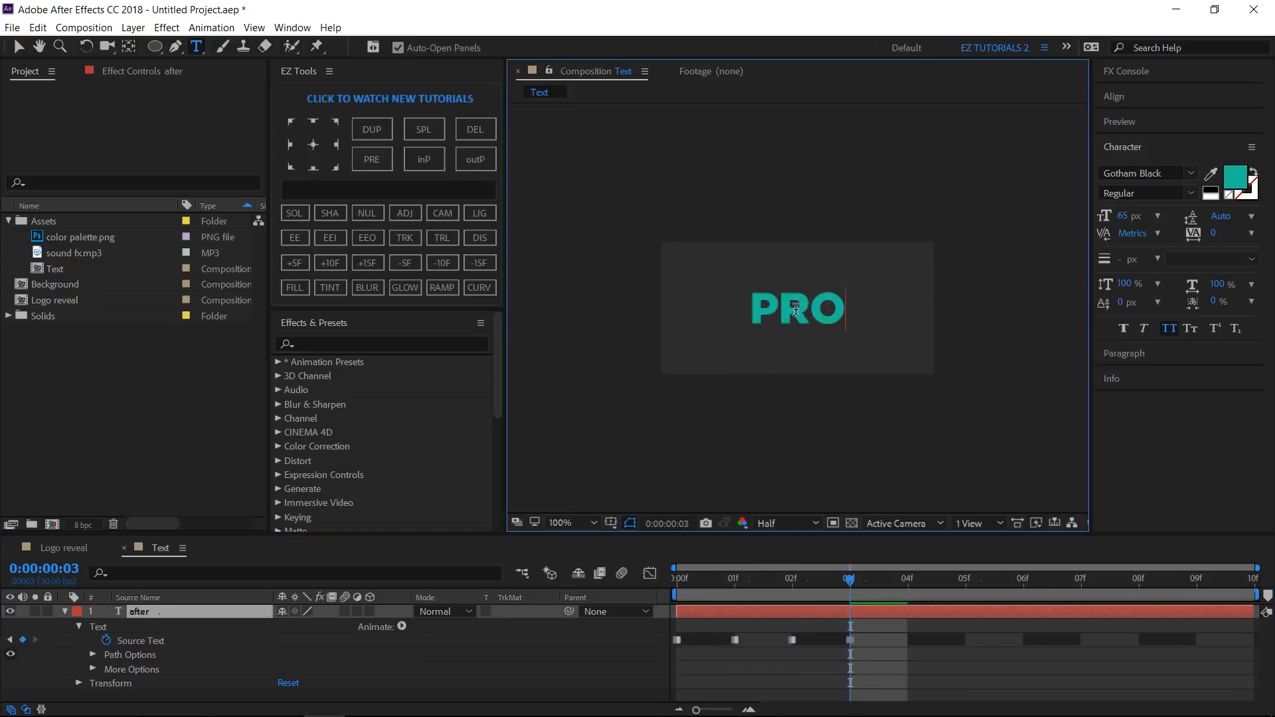
{"action": "left_click", "coordinate": [907, 583]}
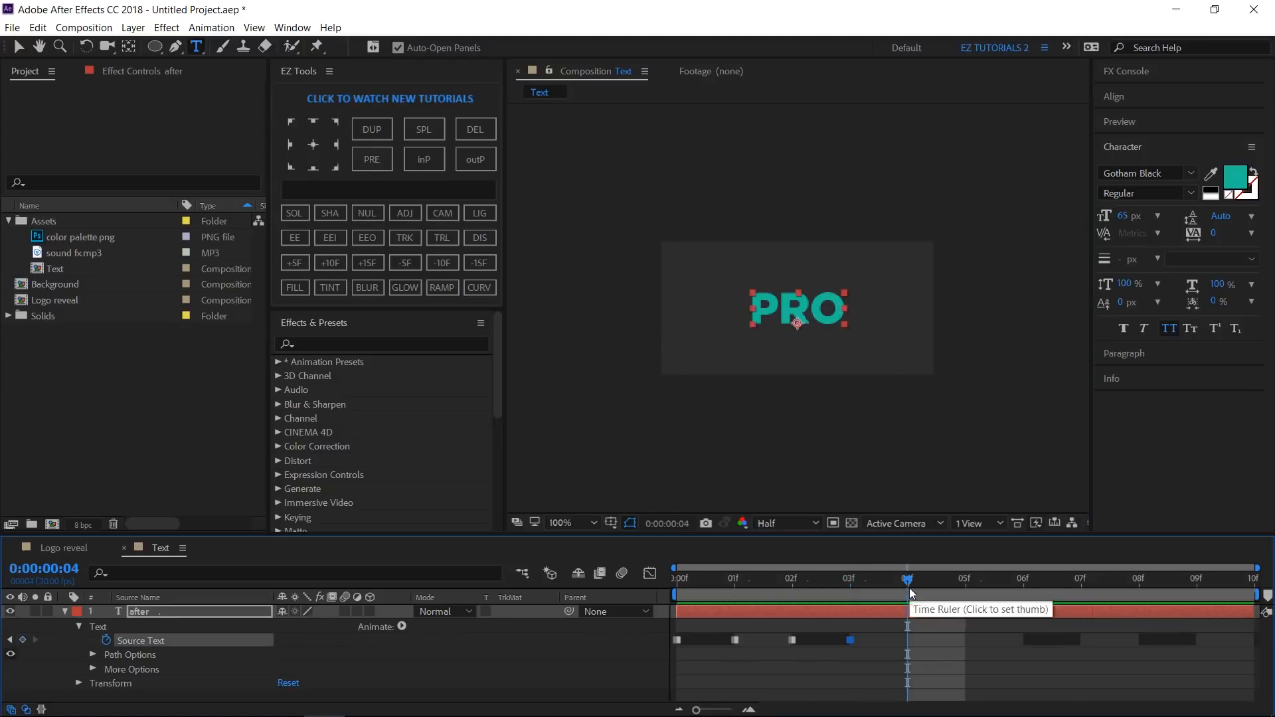
{"action": "left_click", "coordinate": [823, 312]}
{"action": "double_click", "coordinate": [824, 312]}
{"action": "type", "text": "TUTO"}
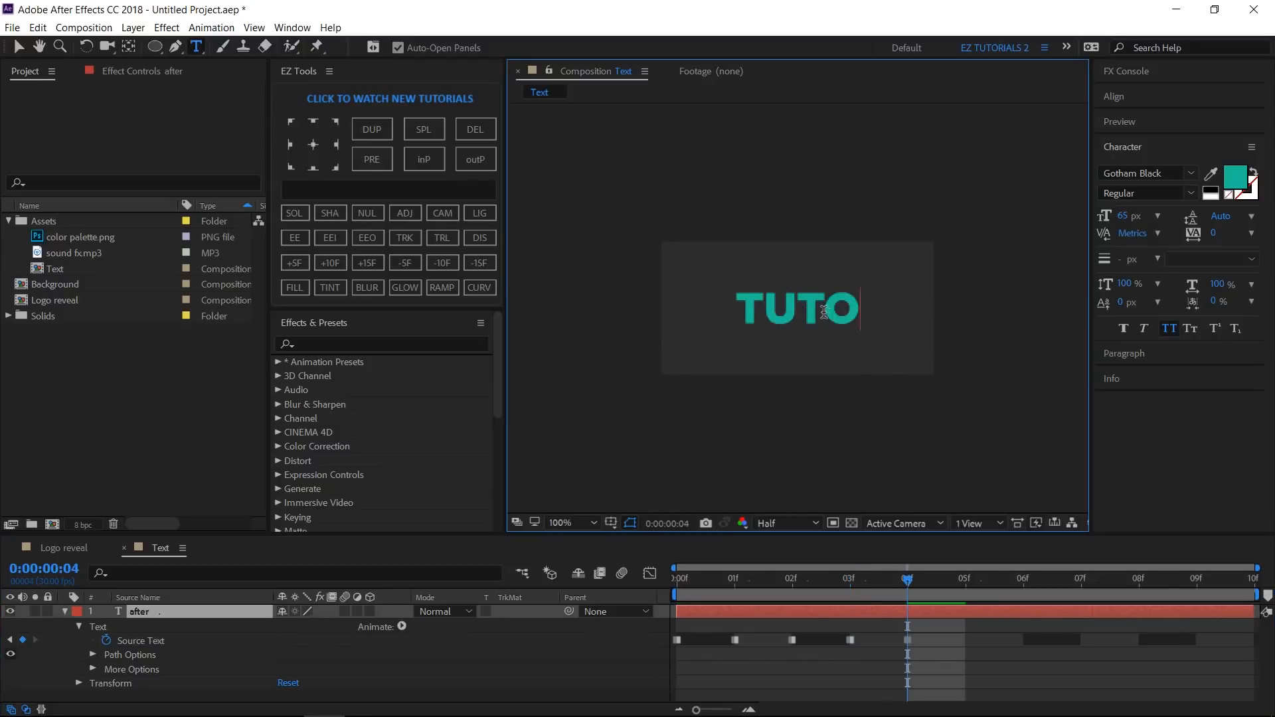
{"action": "type", "text": "RIALS"}
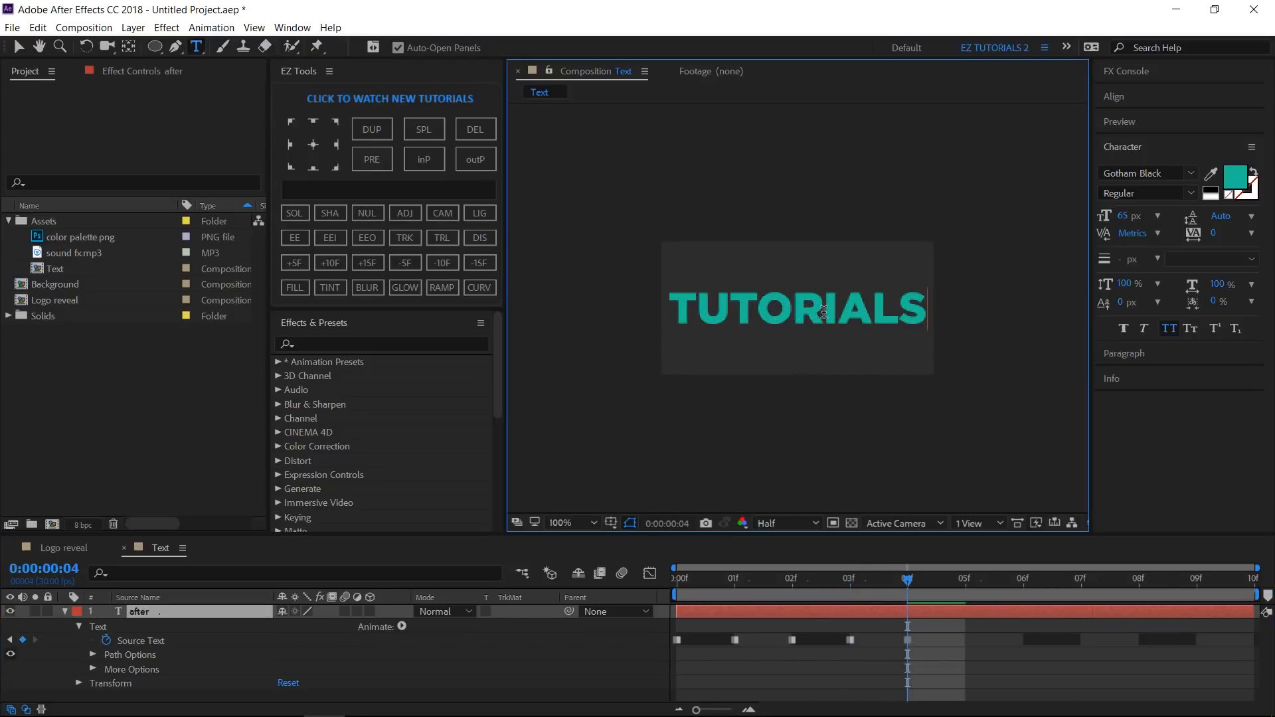
- Change the text to TIPS at frame 5 and to TRICKS at frame 6
{"action": "left_click", "coordinate": [966, 584]}
{"action": "left_click", "coordinate": [850, 312]}
{"action": "double_click", "coordinate": [851, 312]}
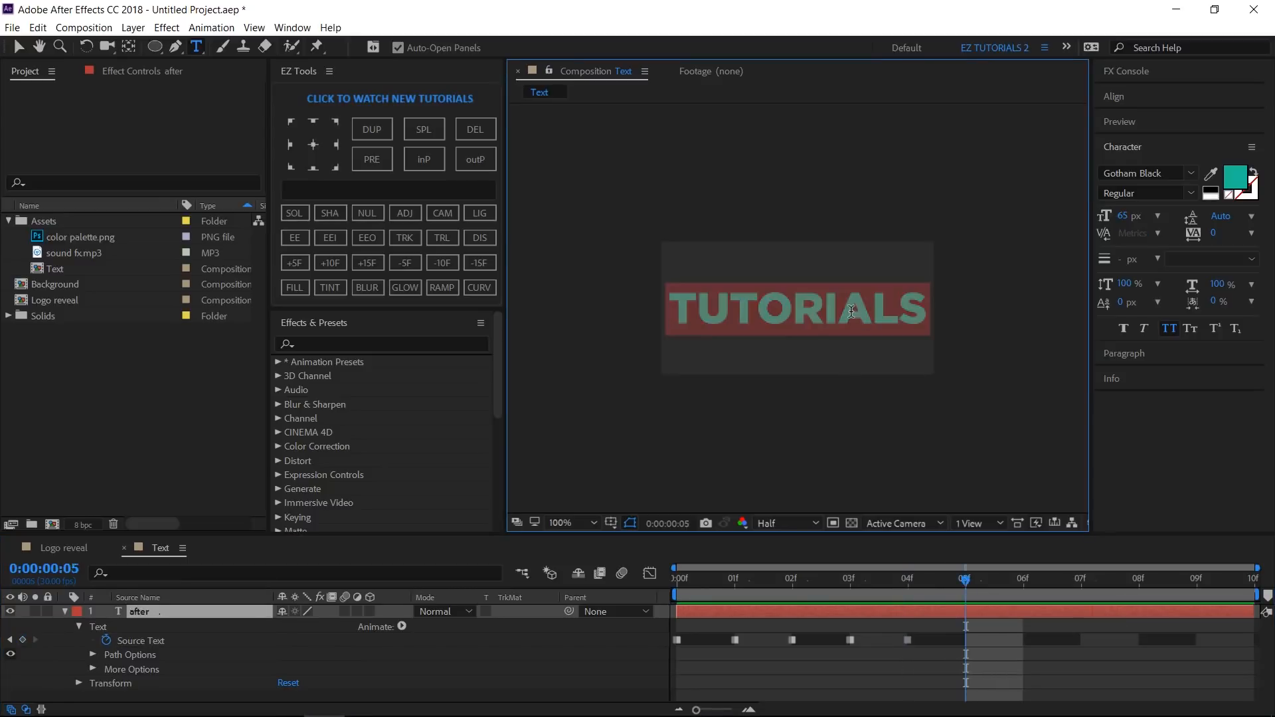
{"action": "type", "text": "TIPS"}
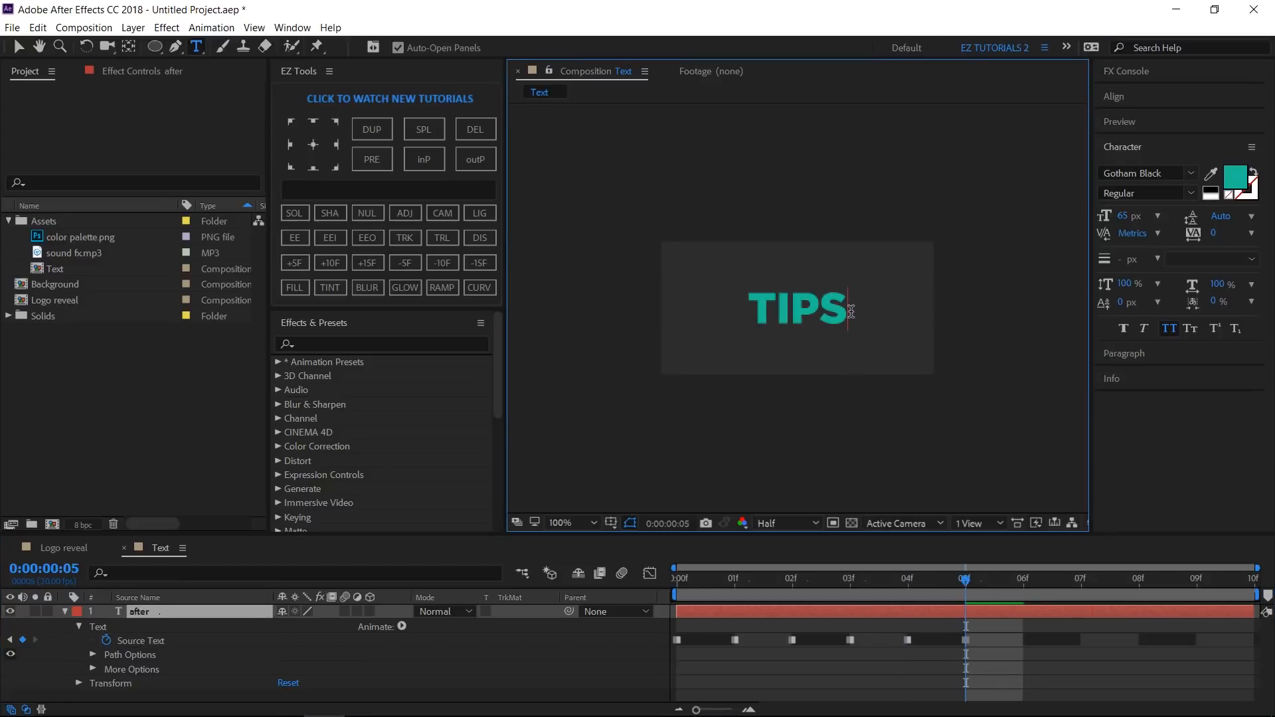
{"action": "left_click", "coordinate": [1037, 589]}
{"action": "left_click", "coordinate": [813, 310]}
{"action": "double_click", "coordinate": [813, 311]}
{"action": "type", "text": "T"}
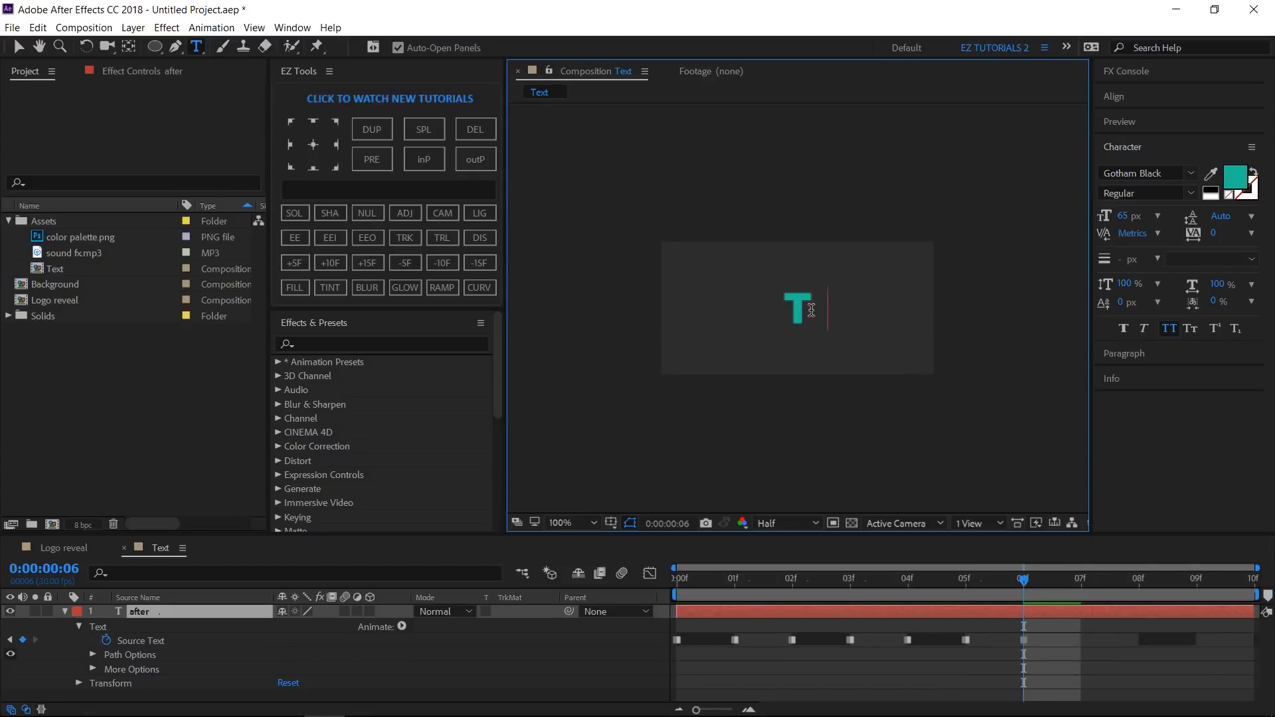
{"action": "type", "text": "RICKS"}
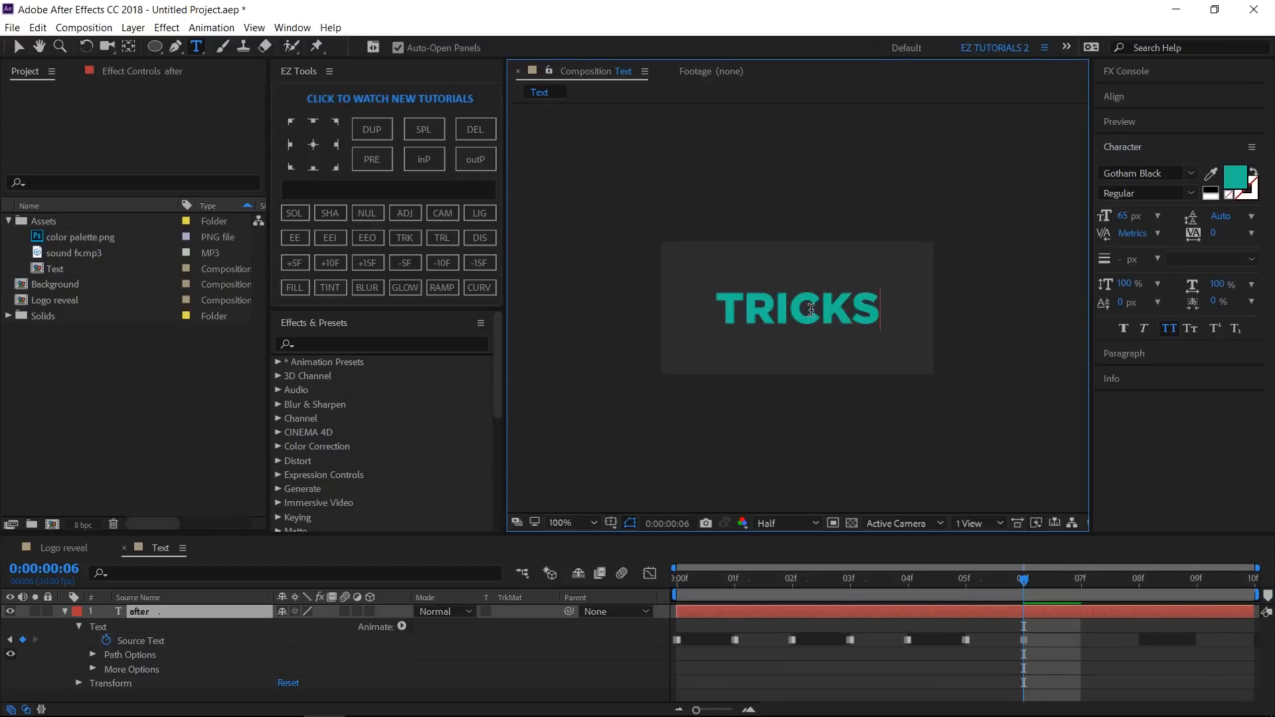
- Change the text to SLIDESHOW at frame 7 and to LOGO at frame 8
{"action": "left_click", "coordinate": [1081, 593]}
{"action": "left_click", "coordinate": [807, 304]}
{"action": "double_click", "coordinate": [807, 304]}
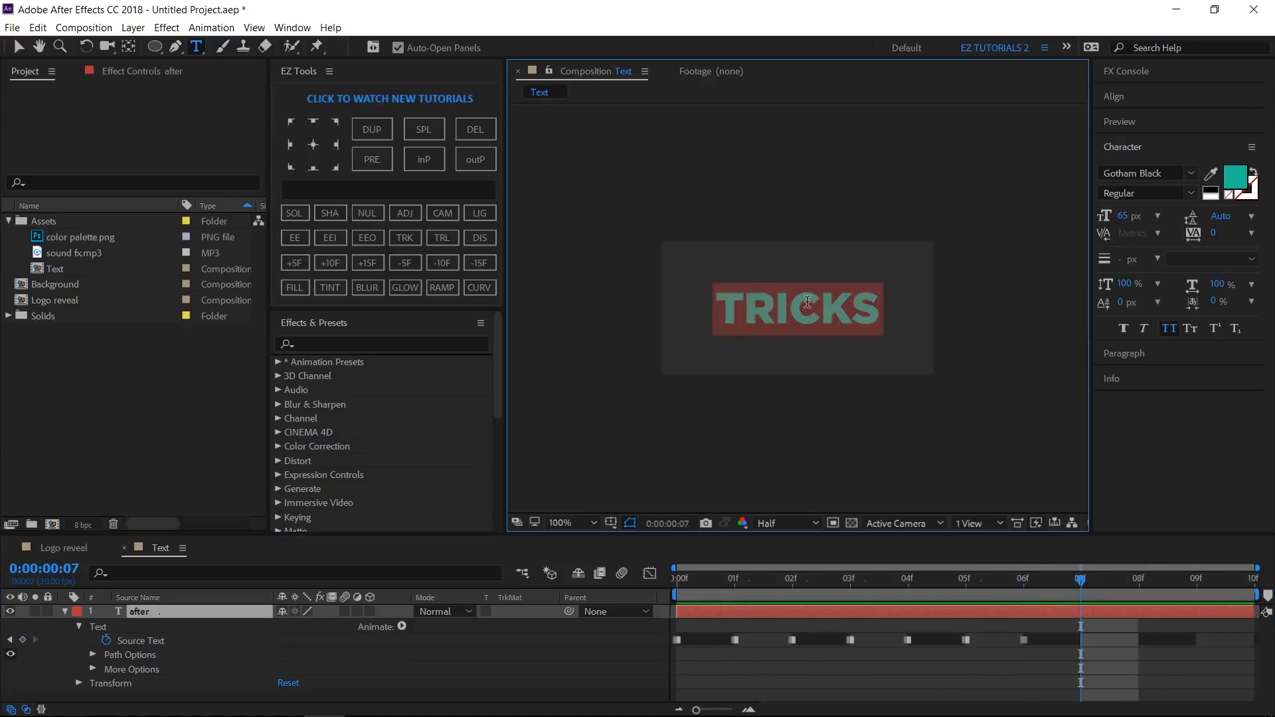
{"action": "type", "text": "SLIDESHOW"}
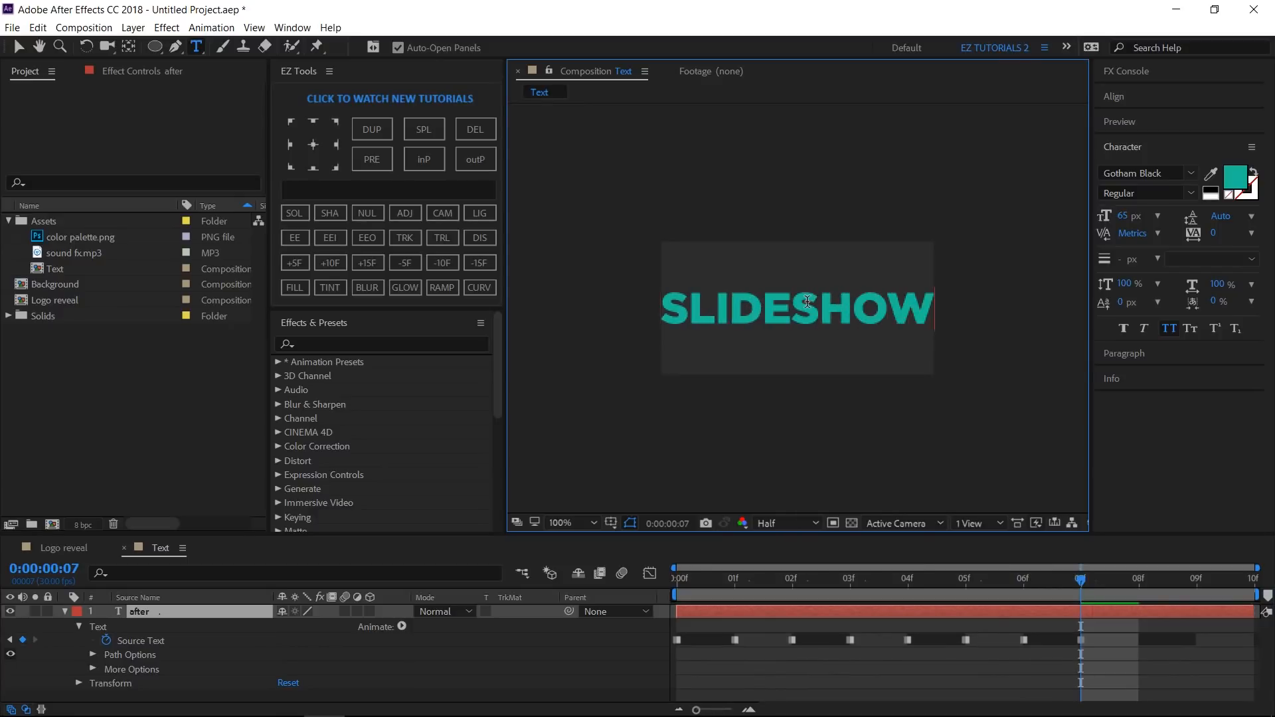
{"action": "left_click", "coordinate": [1139, 593]}
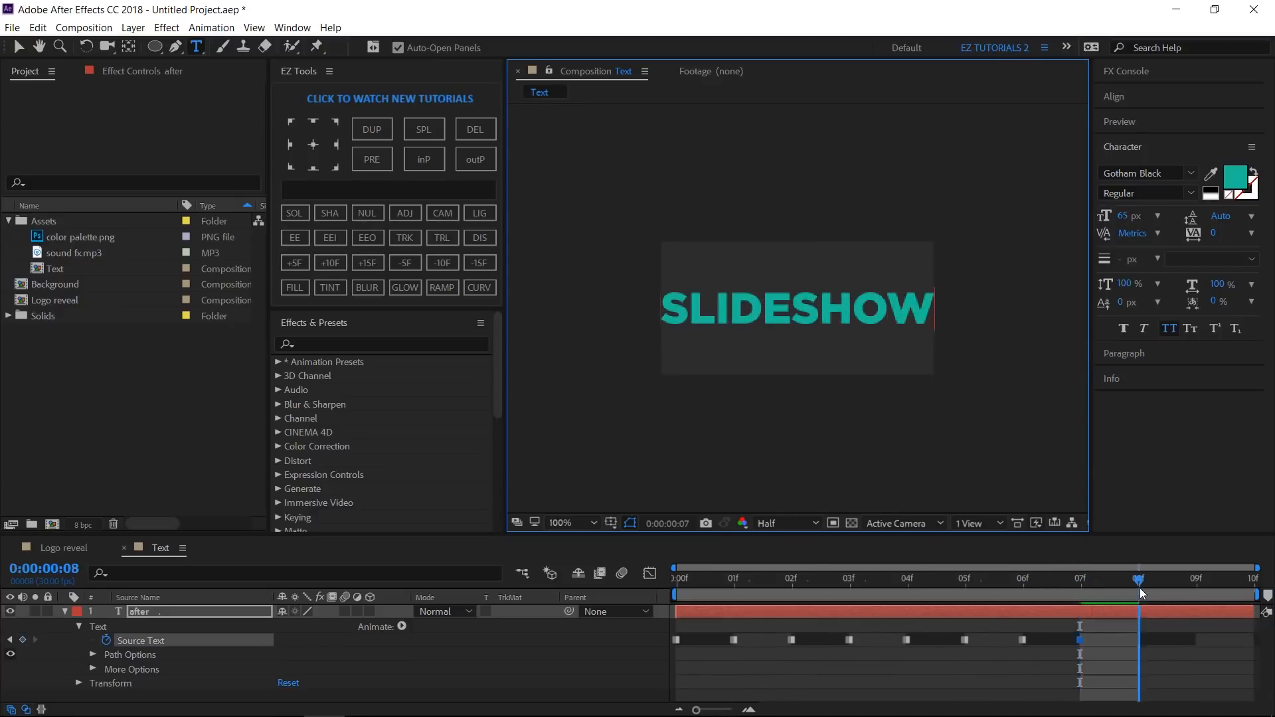
{"action": "left_click", "coordinate": [820, 300]}
{"action": "double_click", "coordinate": [820, 301]}
{"action": "type", "text": "LOGO"}
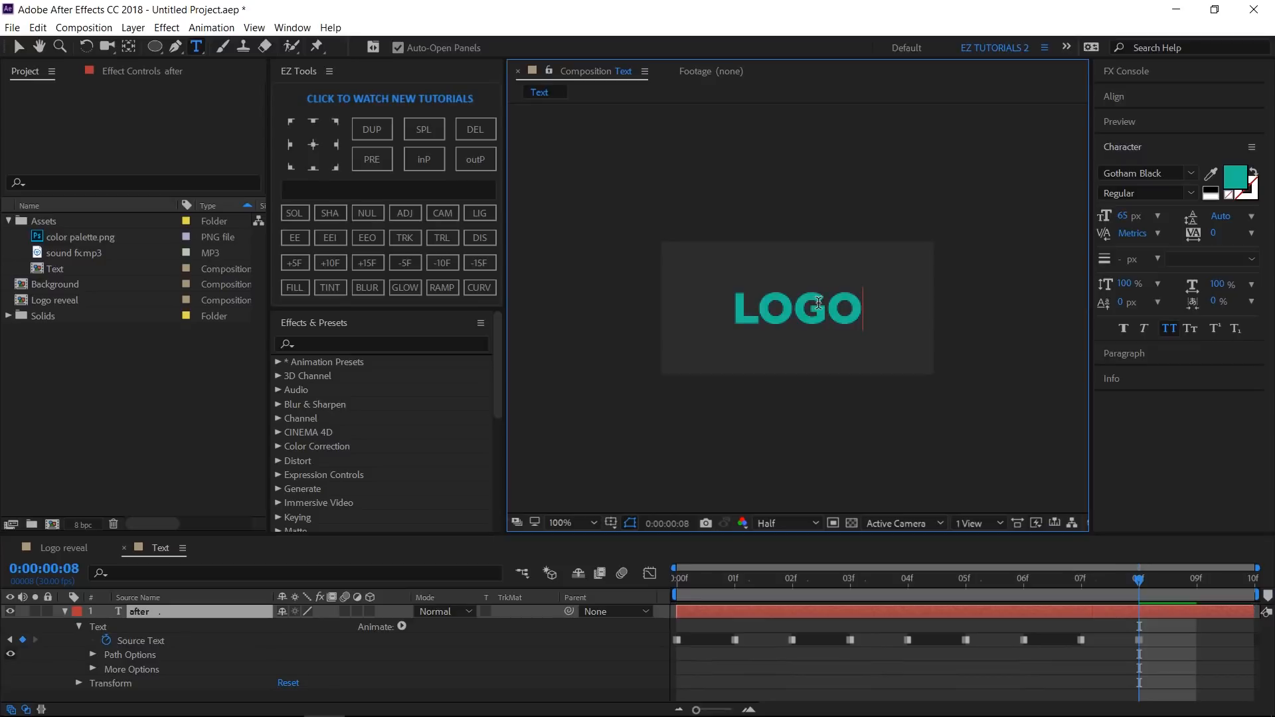
- Change the text to ANIMATION at frame 9 and exit text editing
{"action": "left_click", "coordinate": [1196, 589]}
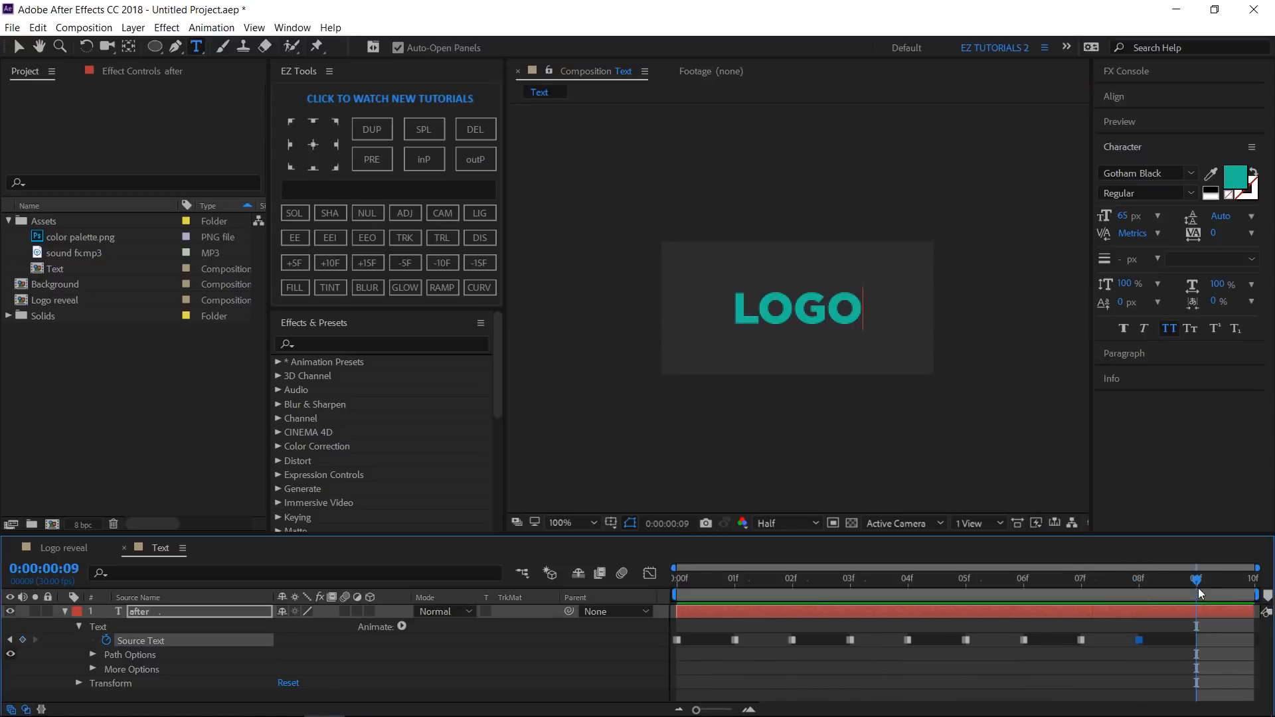
{"action": "left_click", "coordinate": [853, 314]}
{"action": "double_click", "coordinate": [847, 322]}
{"action": "type", "text": "AN"}
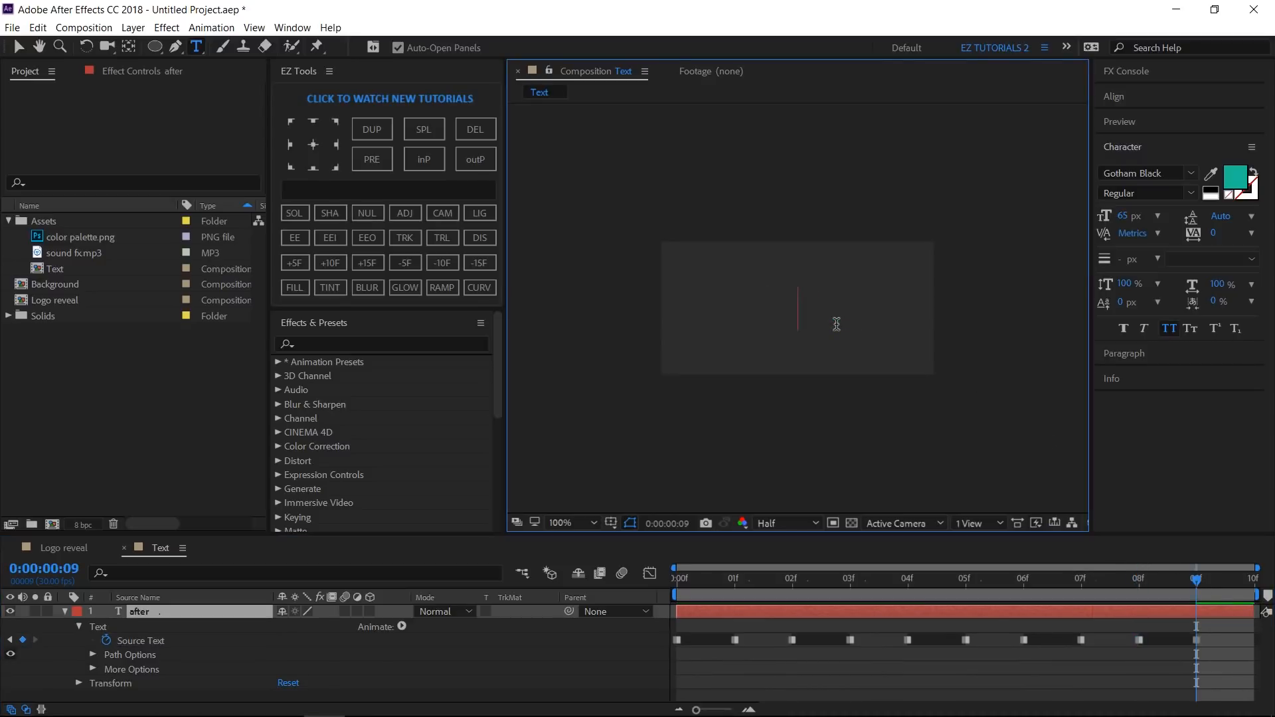
{"action": "type", "text": "IMATION"}
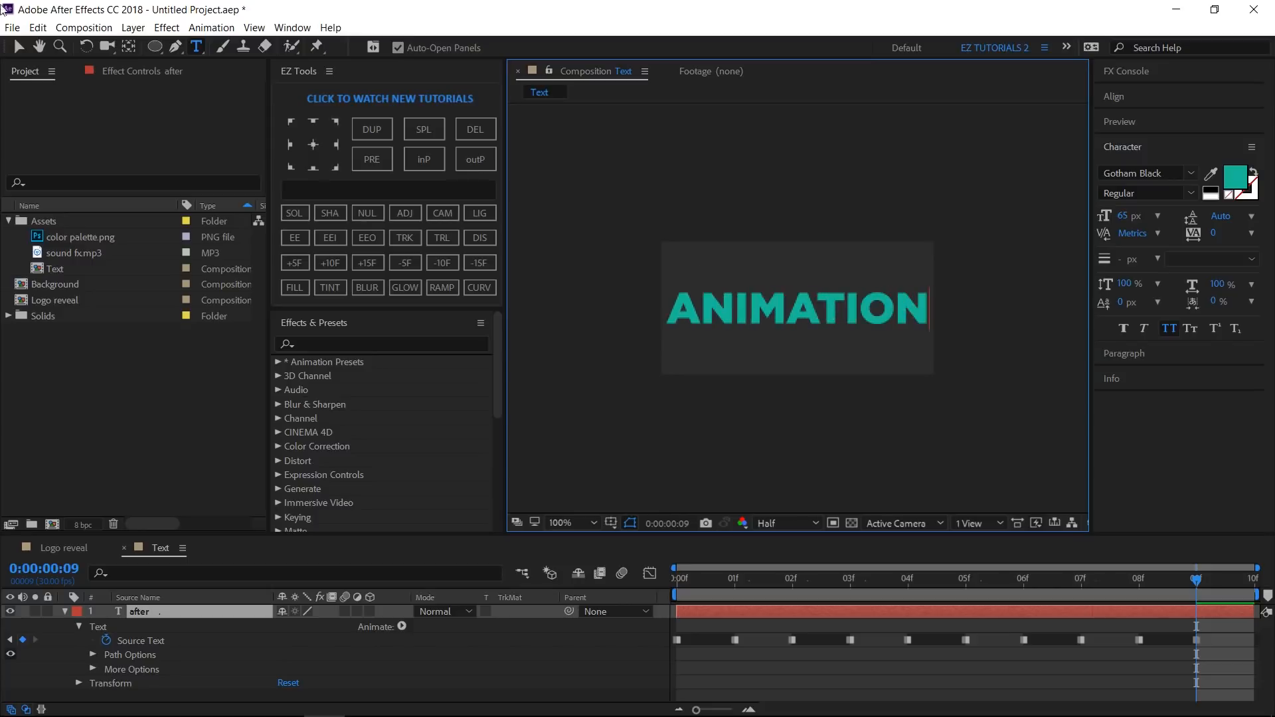
{"action": "left_click", "coordinate": [18, 47]}
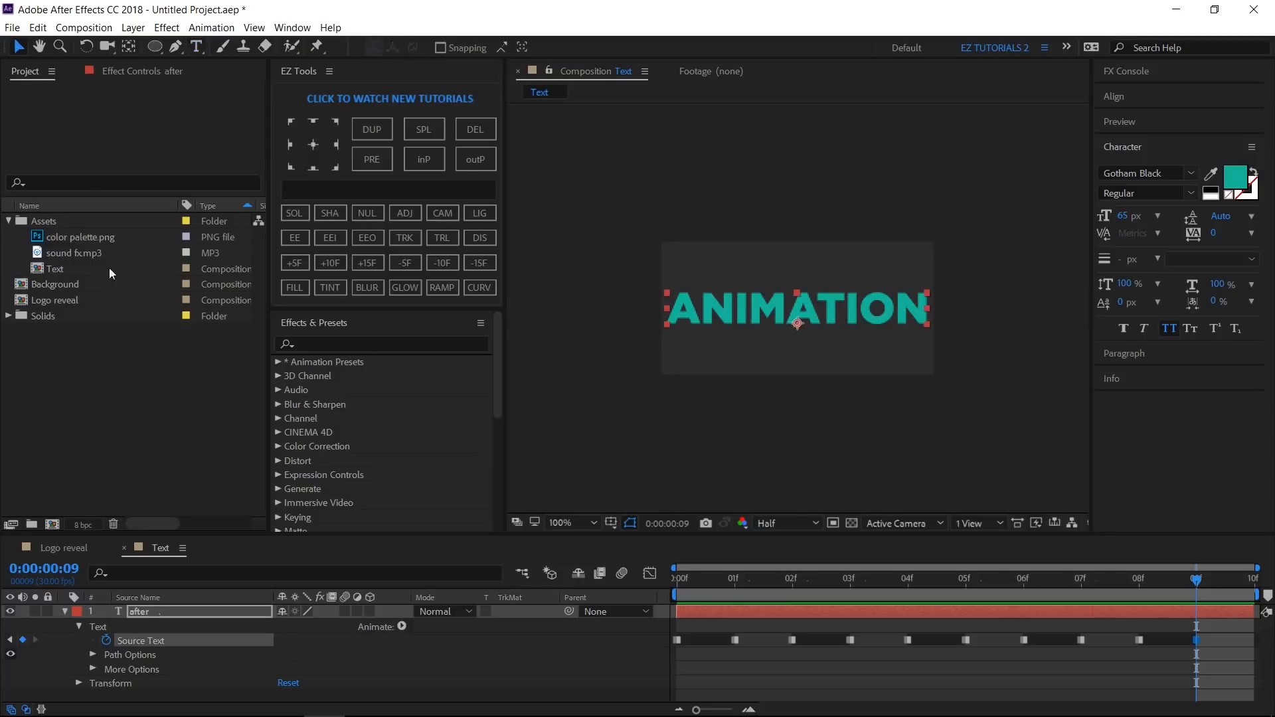
- Close the Text composition and add it to the Logo reveal composition beneath the Background layer
{"action": "left_click", "coordinate": [123, 547]}
{"action": "left_click", "coordinate": [60, 549]}
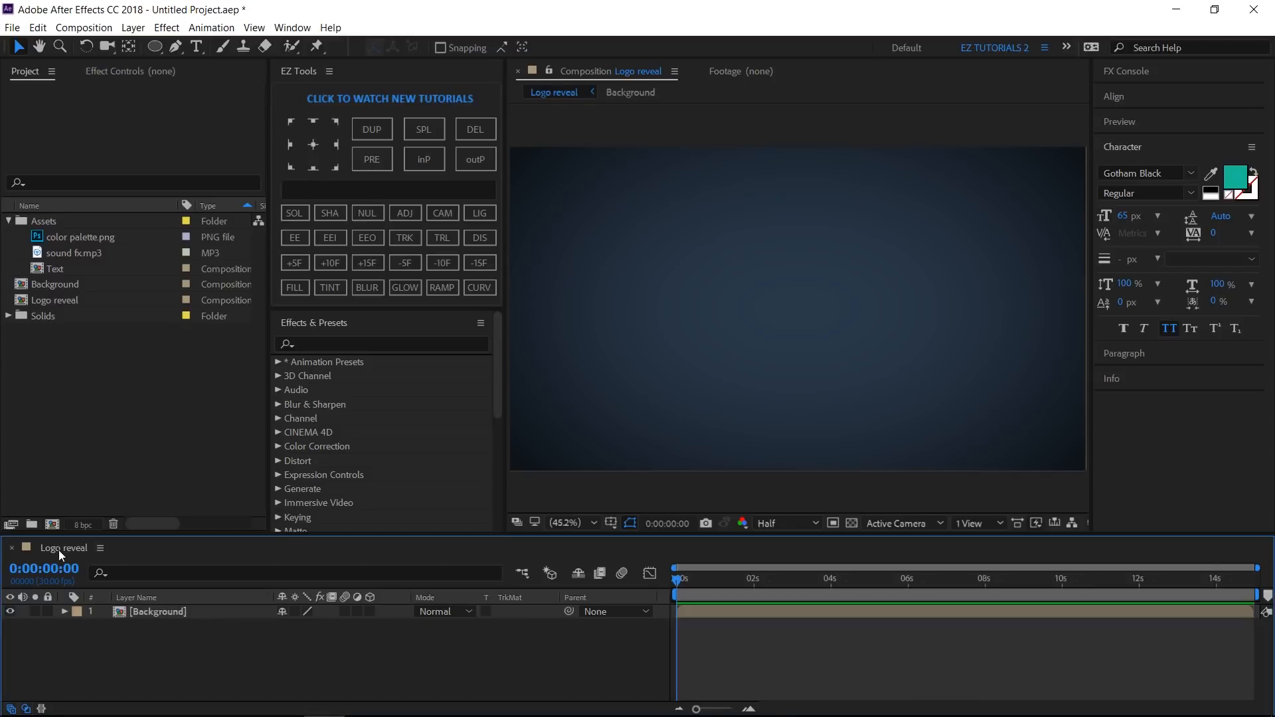
{"action": "left_click_drag", "start_coordinate": [60, 269], "coordinate": [118, 631]}
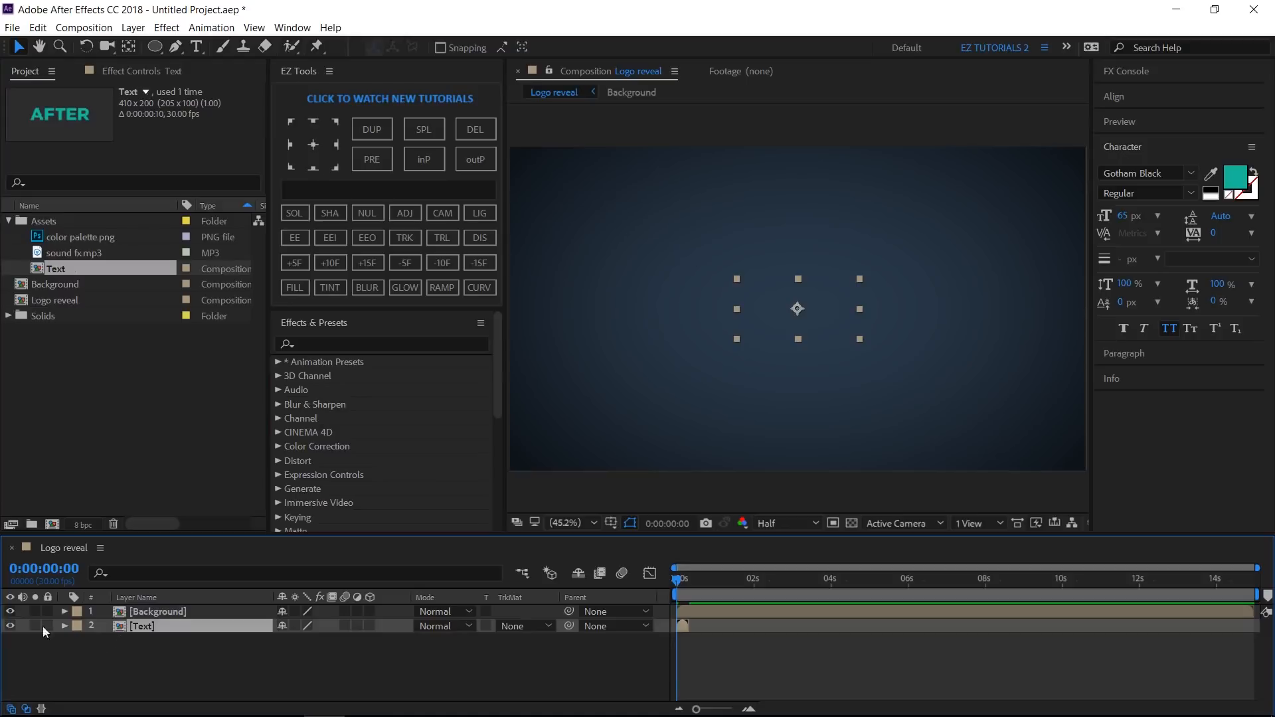
- Hide the Text layer and add a new text layer reading eztuto above the Background layer
{"action": "left_click", "coordinate": [12, 625]}
{"action": "left_click", "coordinate": [193, 52]}
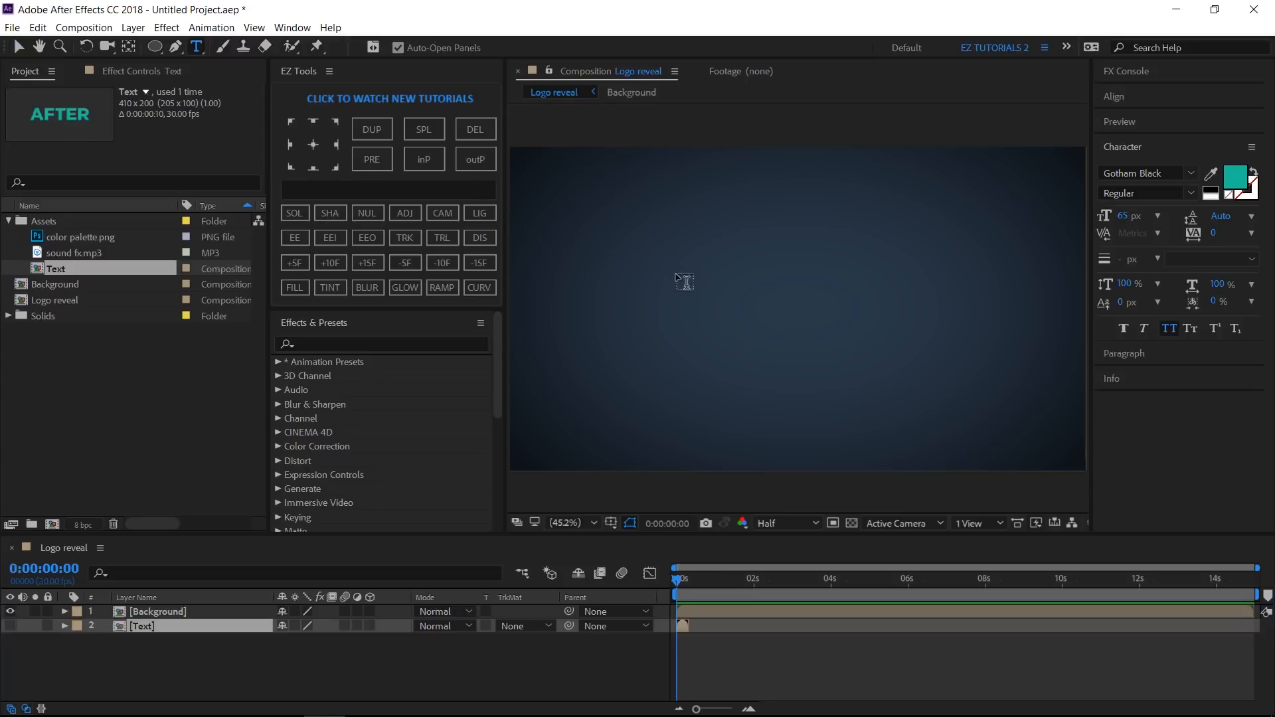
{"action": "left_click", "coordinate": [719, 294]}
{"action": "type", "text": "e"}
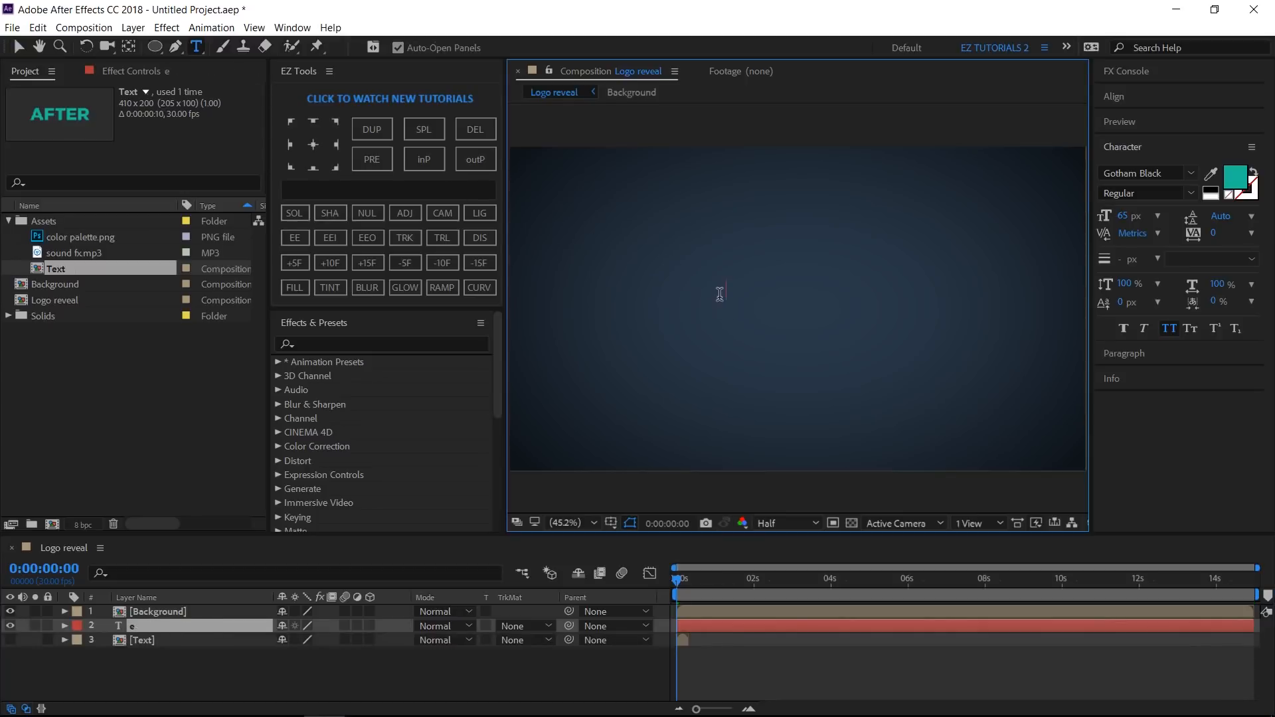
{"action": "type", "text": "ztuto"}
{"action": "left_click_drag", "start_coordinate": [179, 624], "coordinate": [181, 609]}
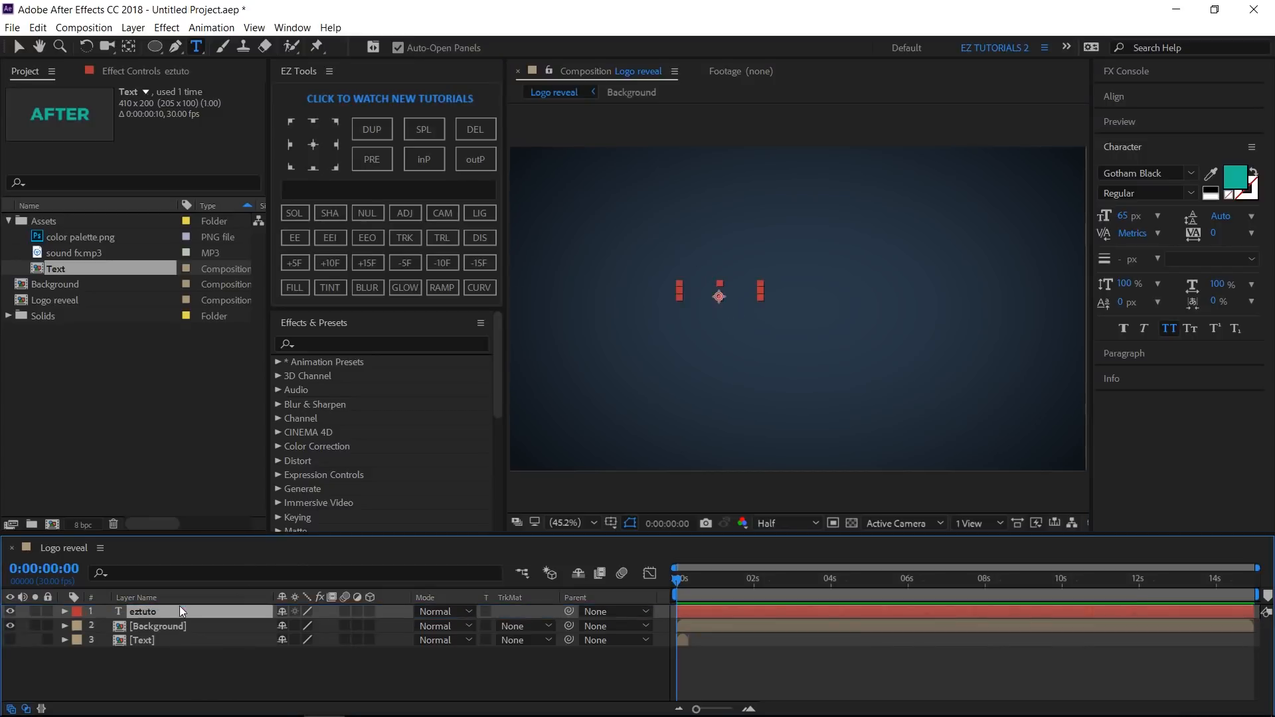
- Set the eztuto text size to 300 px and center the layer horizontally and vertically in the composition
{"action": "left_click", "coordinate": [1121, 221]}
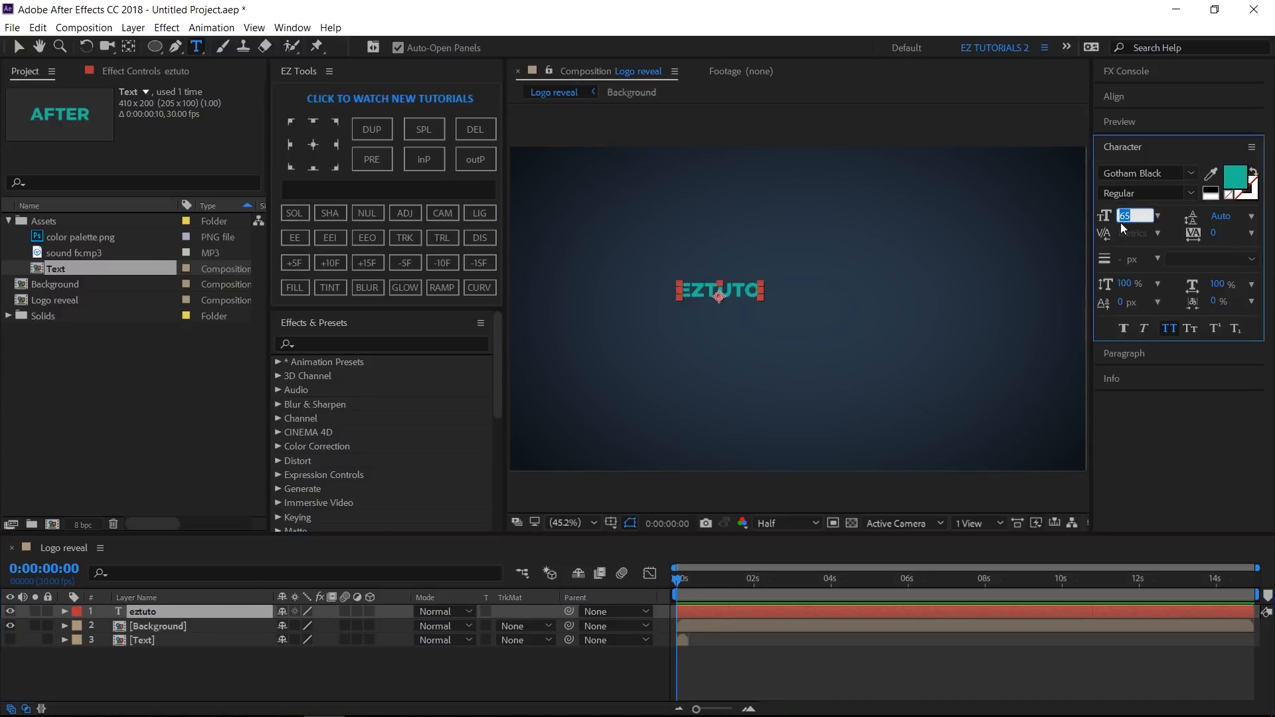
{"action": "type", "text": "300"}
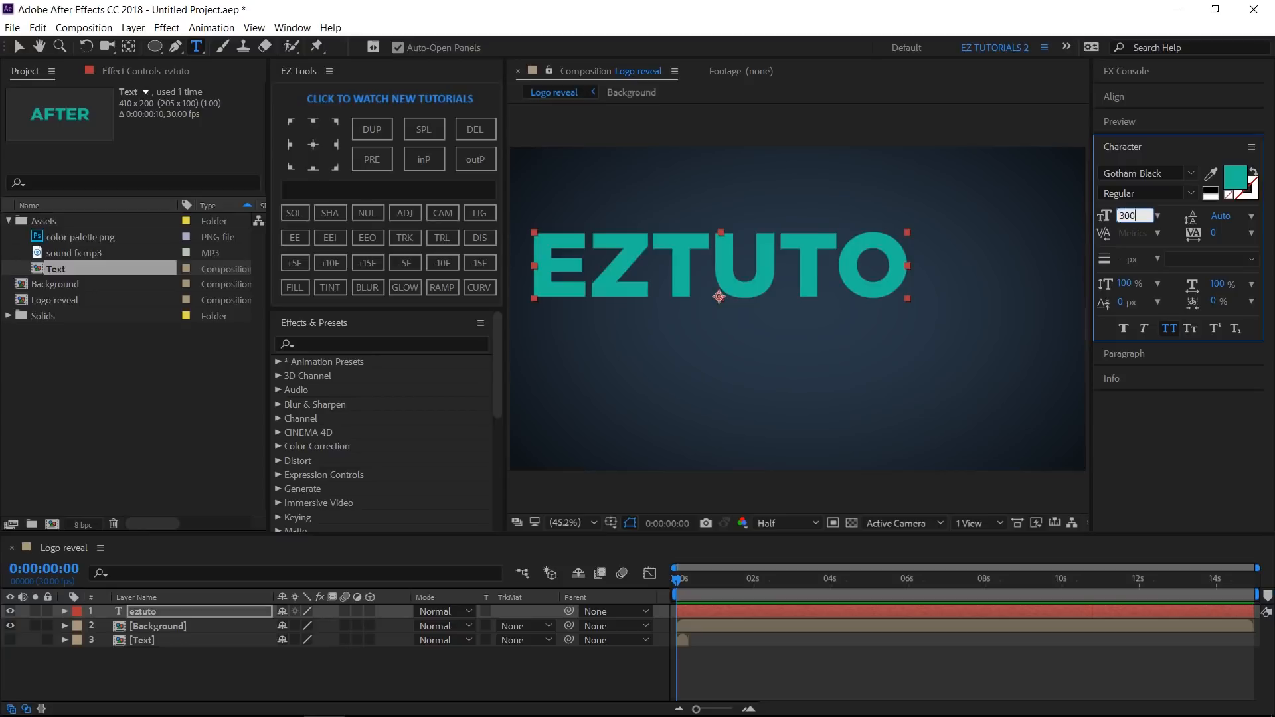
{"action": "left_click", "coordinate": [1130, 100]}
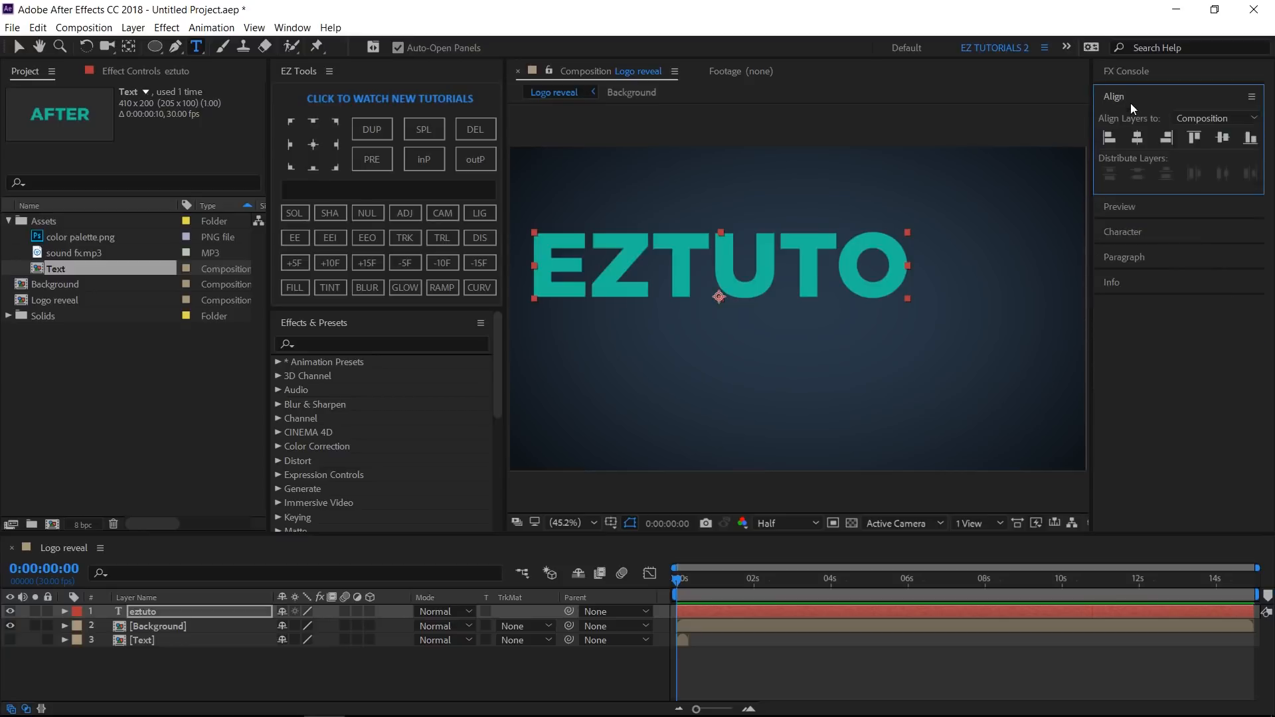
{"action": "left_click", "coordinate": [1137, 138]}
{"action": "left_click", "coordinate": [1220, 141]}
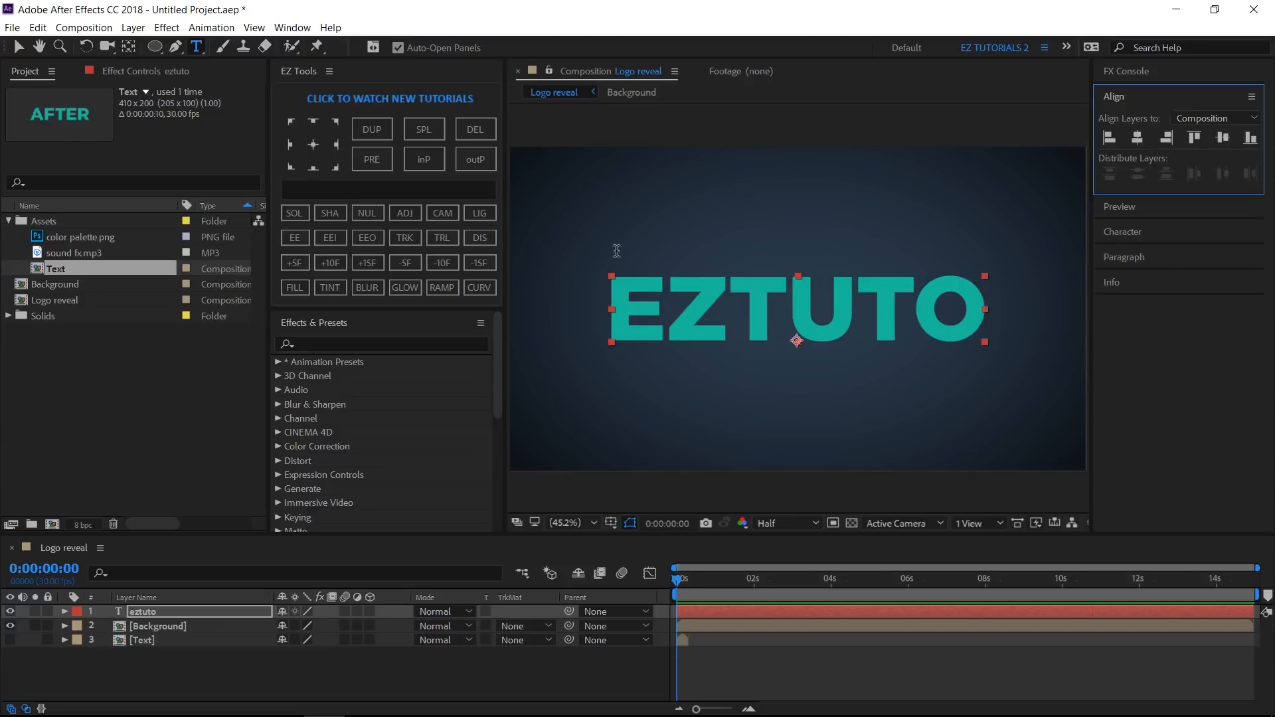
- Precompose the eztuto text layer as Logo and make the Logo layer 3D
{"action": "left_click", "coordinate": [295, 193]}
{"action": "type", "text": "Logo"}
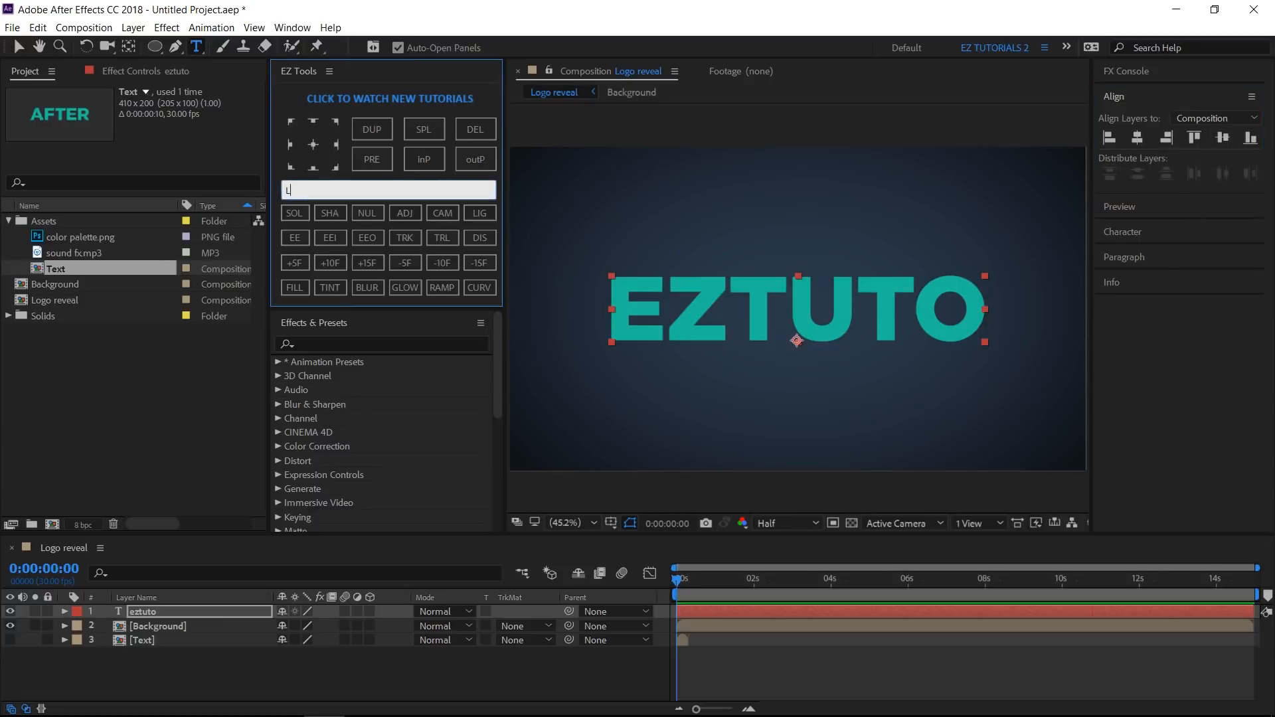
{"action": "left_click", "coordinate": [377, 161]}
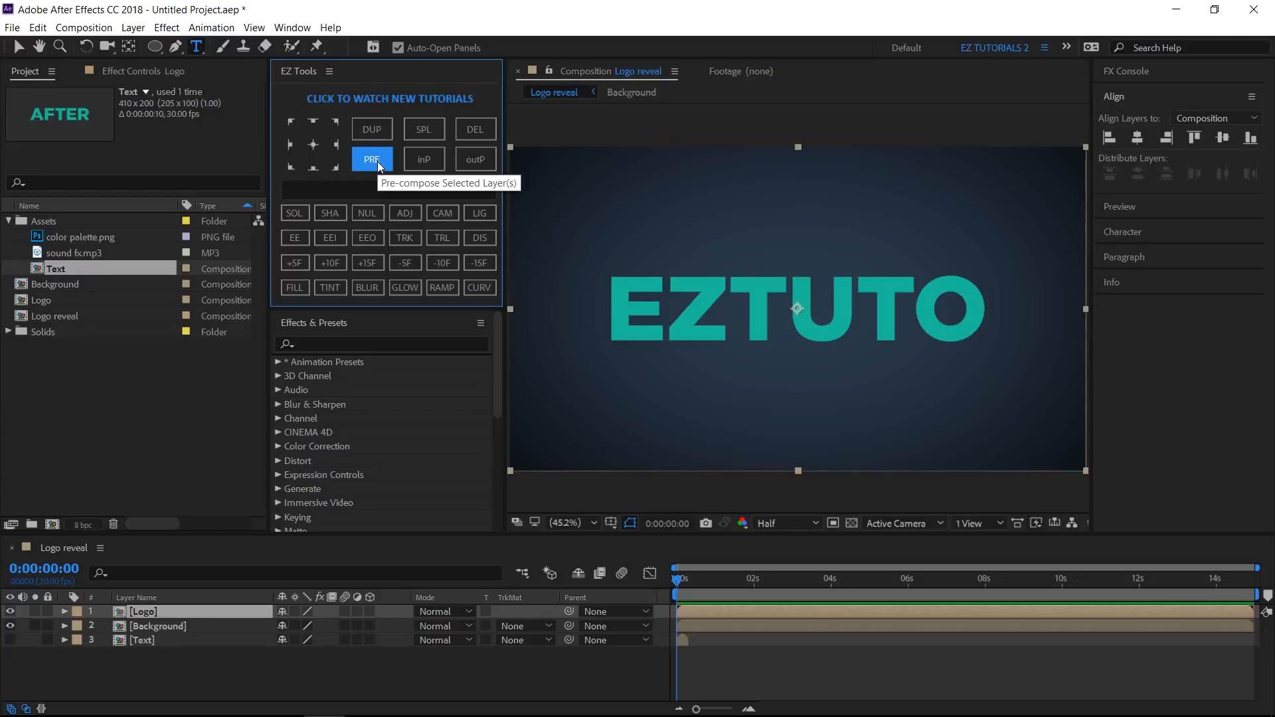
{"action": "left_click", "coordinate": [372, 611]}
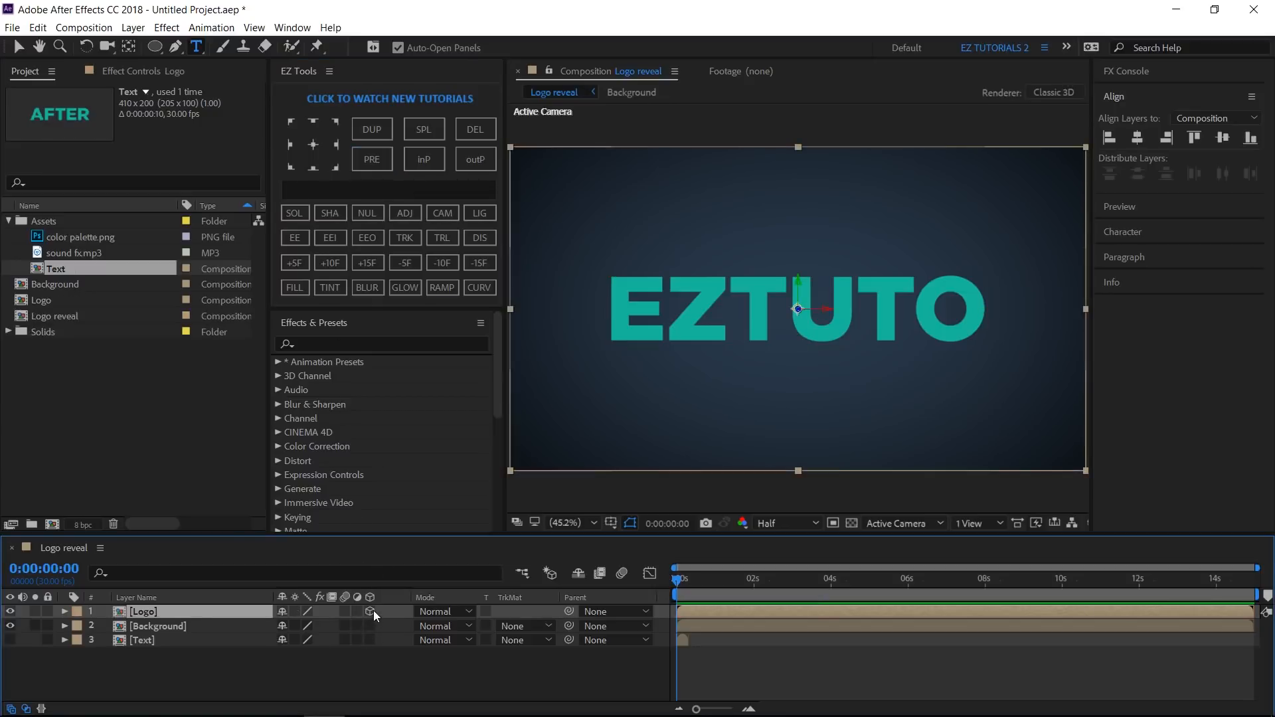
- Open the Logo composition and add an adjustment layer with the Levels effect applied
{"action": "double_click", "coordinate": [222, 611]}
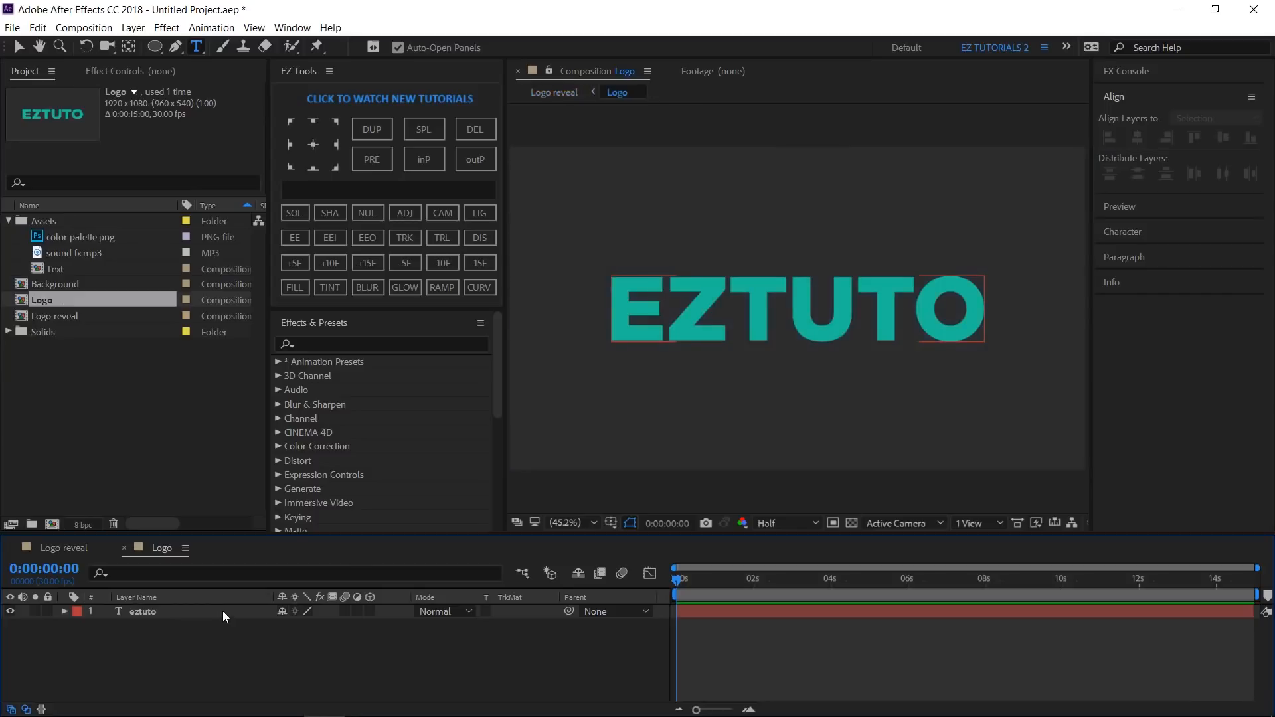
{"action": "left_click", "coordinate": [405, 213]}
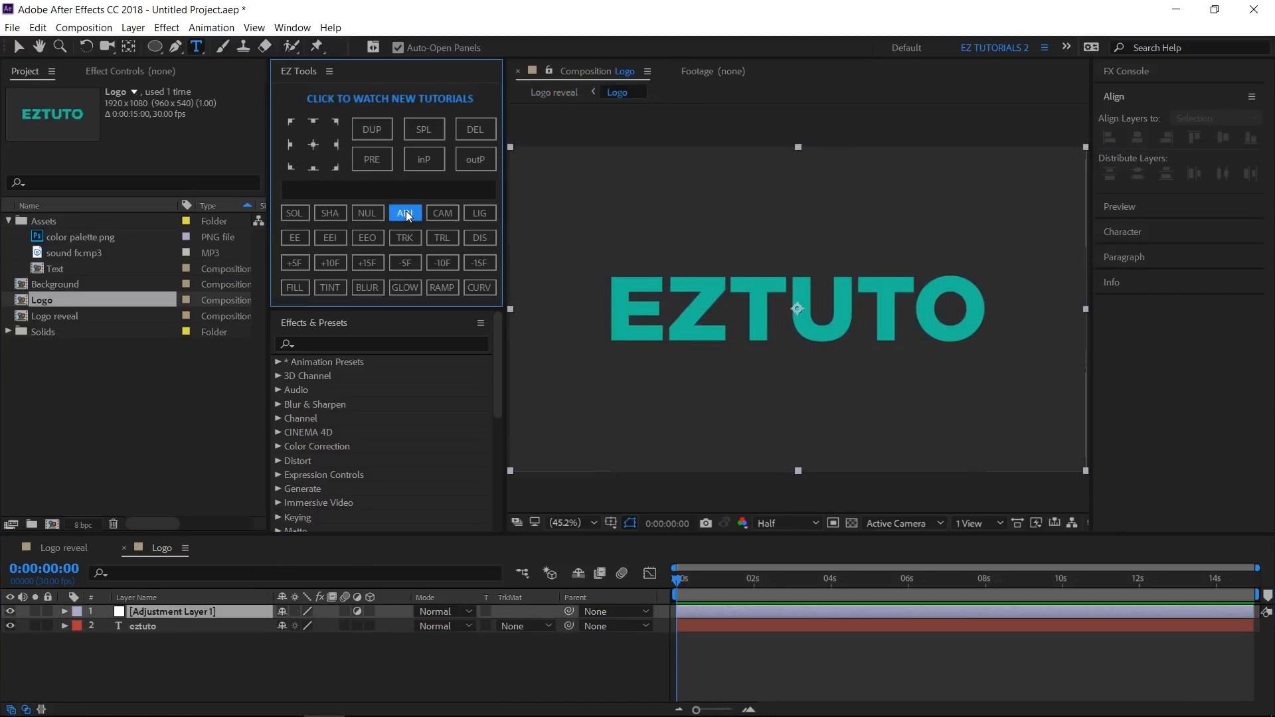
{"action": "left_click", "coordinate": [354, 344]}
{"action": "type", "text": "levels"}
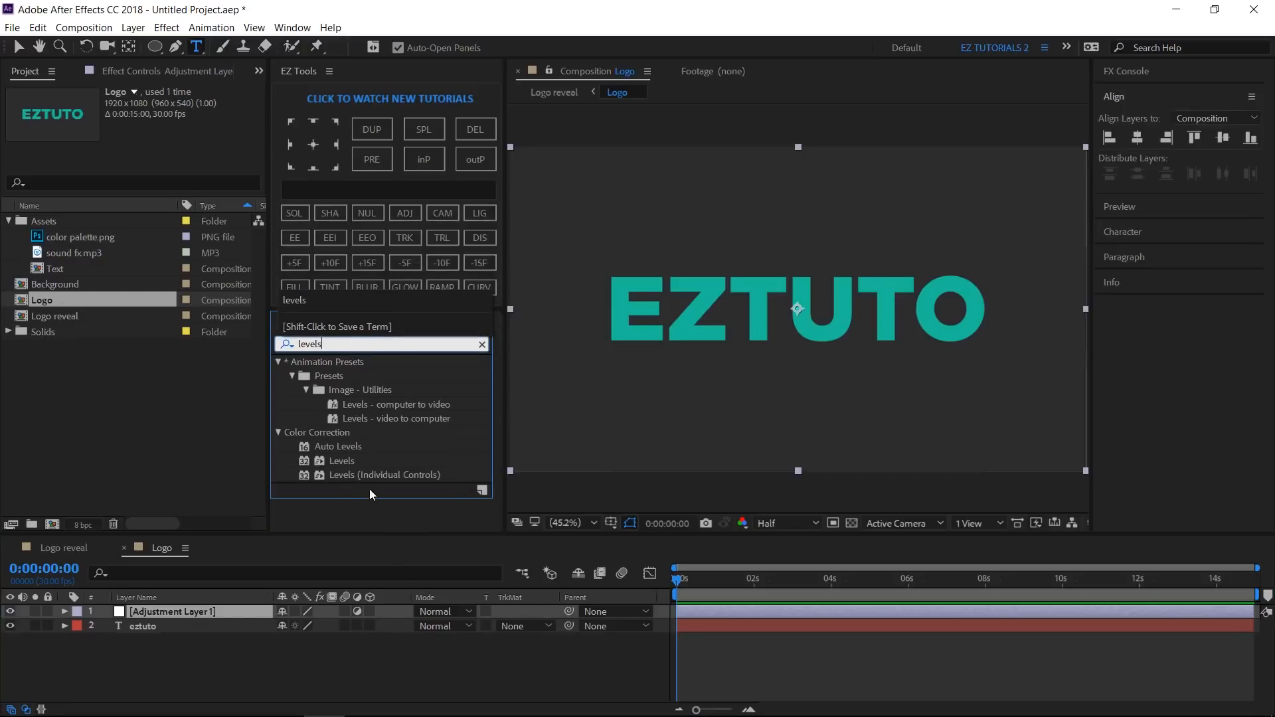
{"action": "left_click_drag", "start_coordinate": [335, 461], "coordinate": [199, 616]}
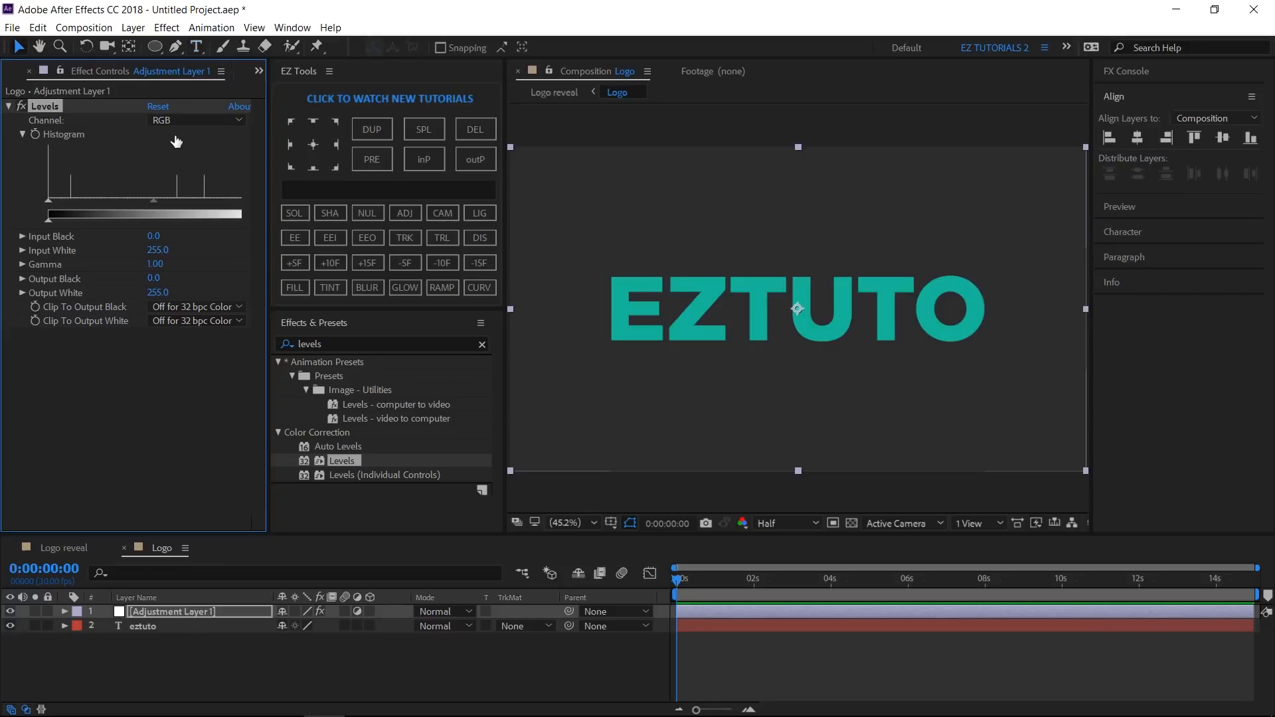
- Set Levels to the Alpha channel with Alpha Input Black 124 and Alpha Input White 125, then close the Logo composition
{"action": "left_click", "coordinate": [178, 120]}
{"action": "left_click", "coordinate": [177, 199]}
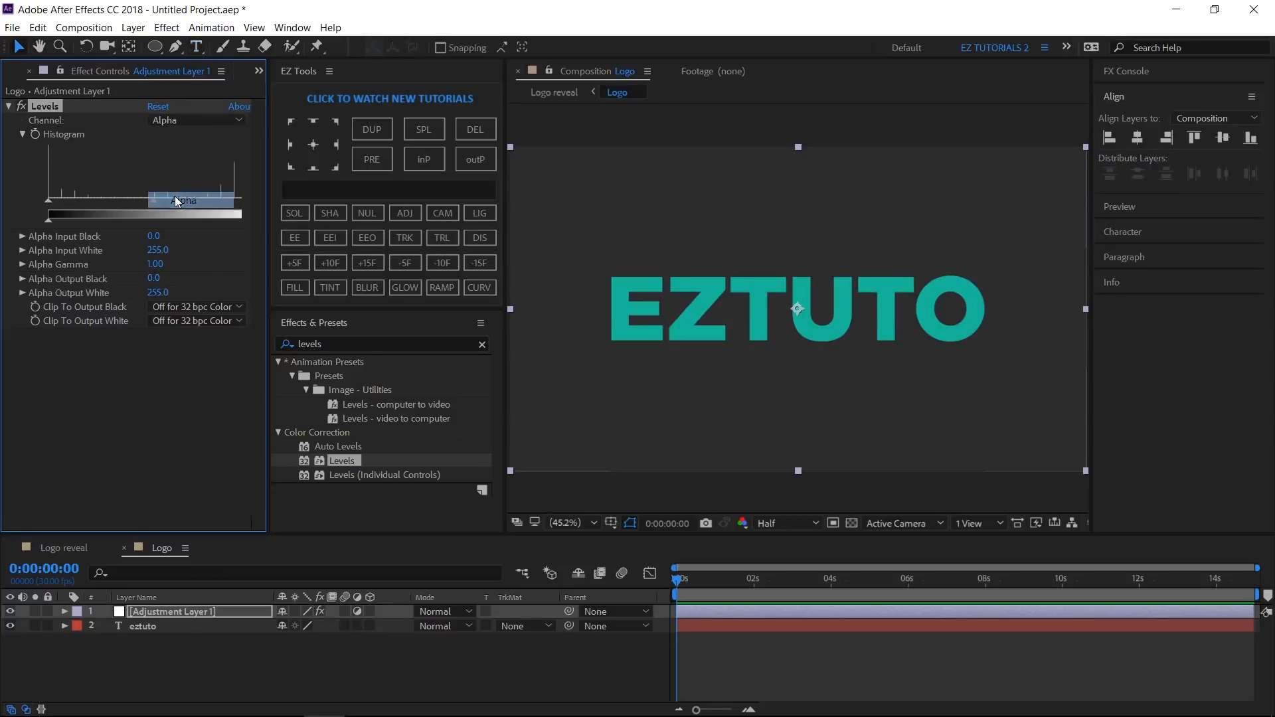
{"action": "left_click", "coordinate": [157, 237]}
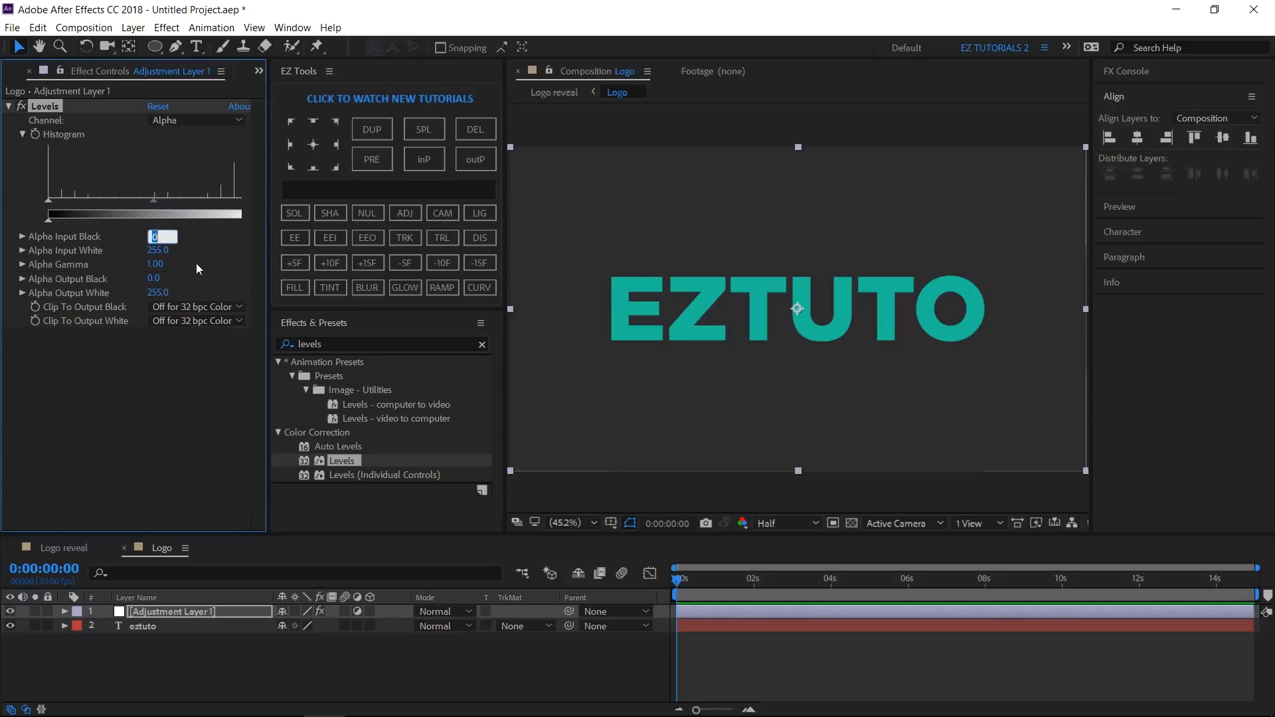
{"action": "type", "text": "124"}
{"action": "key", "text": "Return"}
{"action": "left_click", "coordinate": [157, 250]}
{"action": "type", "text": "125"}
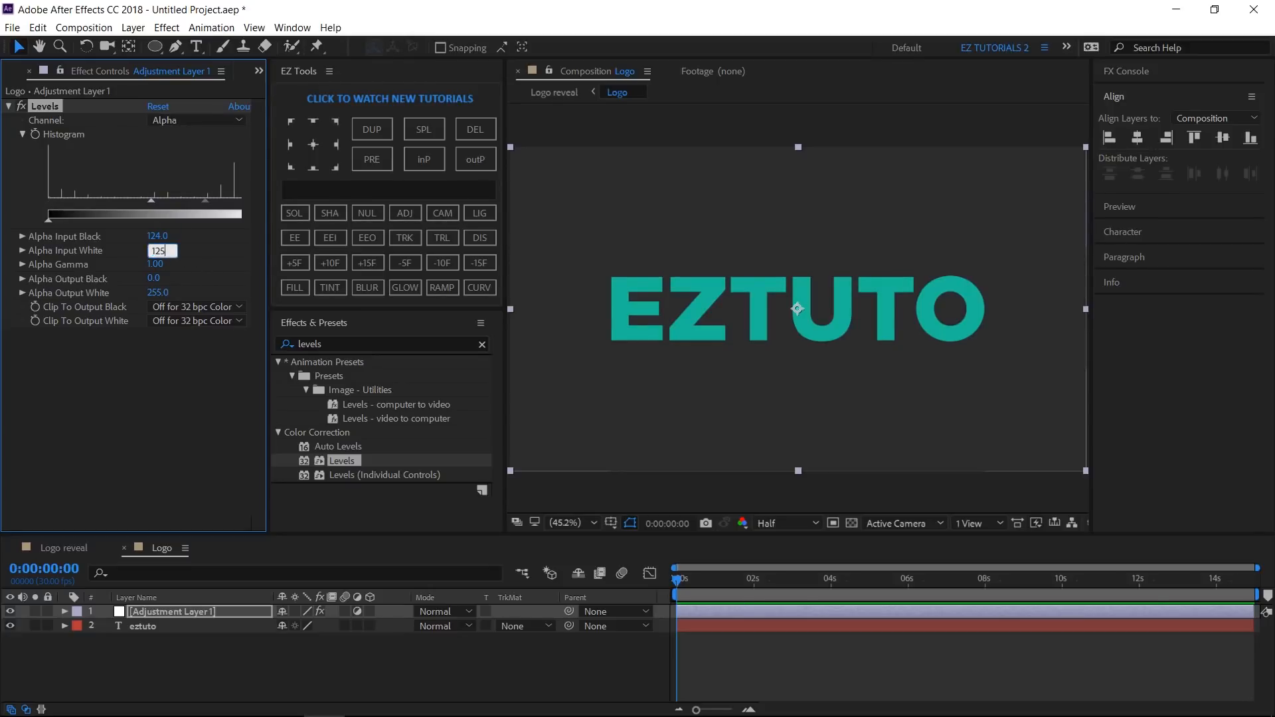
{"action": "key", "text": "Return"}
{"action": "left_click", "coordinate": [124, 547]}
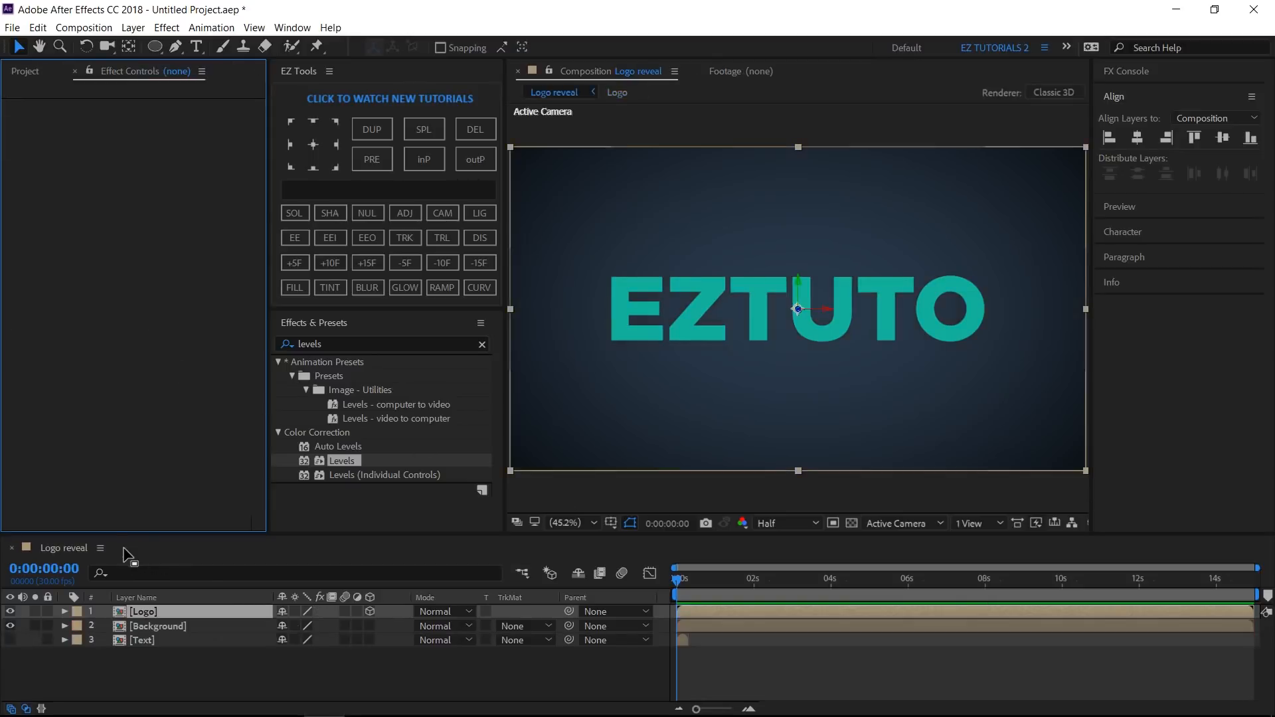
- Create a solid layer named Floor and make it 3D
{"action": "left_click", "coordinate": [332, 190]}
{"action": "type", "text": "Floor"}
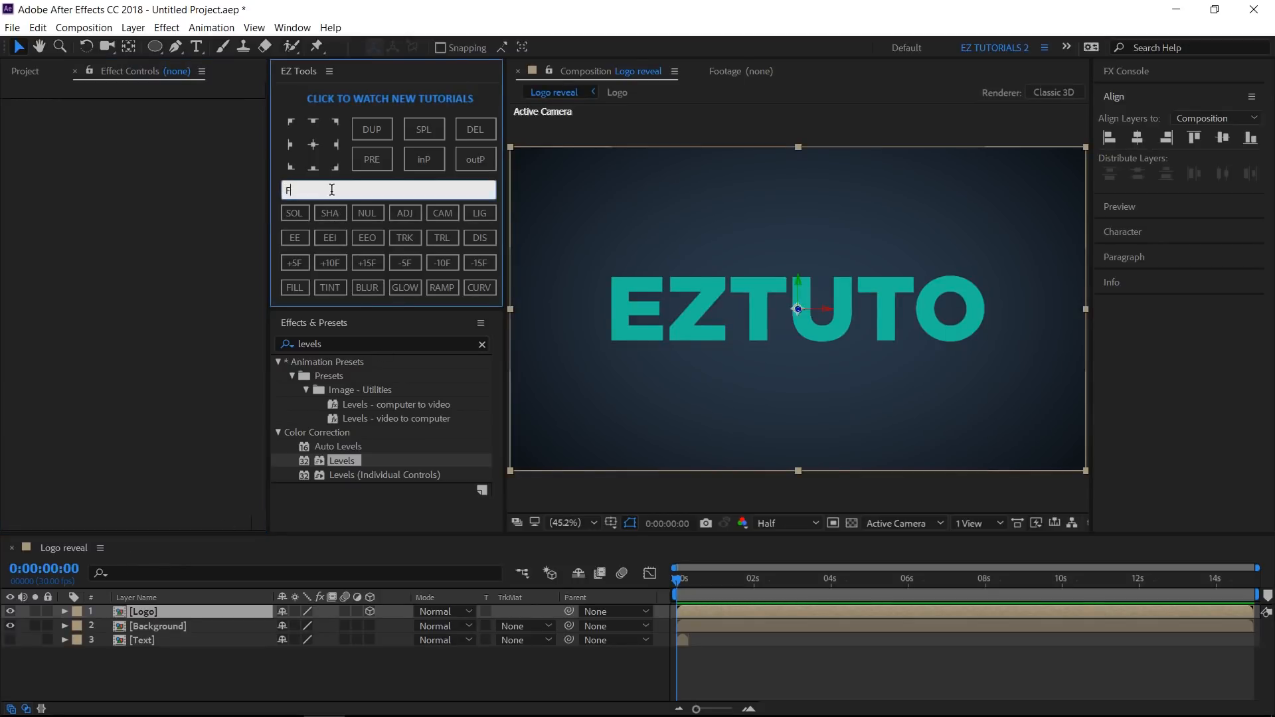
{"action": "left_click", "coordinate": [293, 217]}
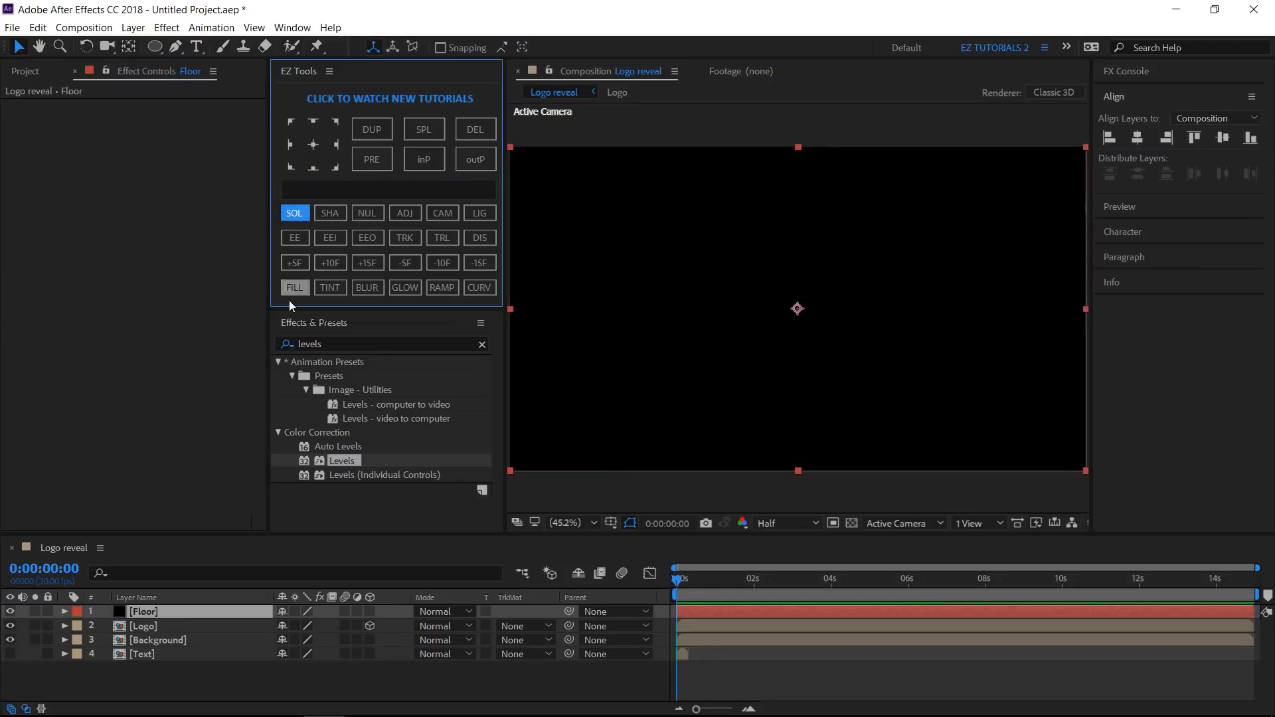
{"action": "left_click_drag", "start_coordinate": [369, 611], "coordinate": [370, 625]}
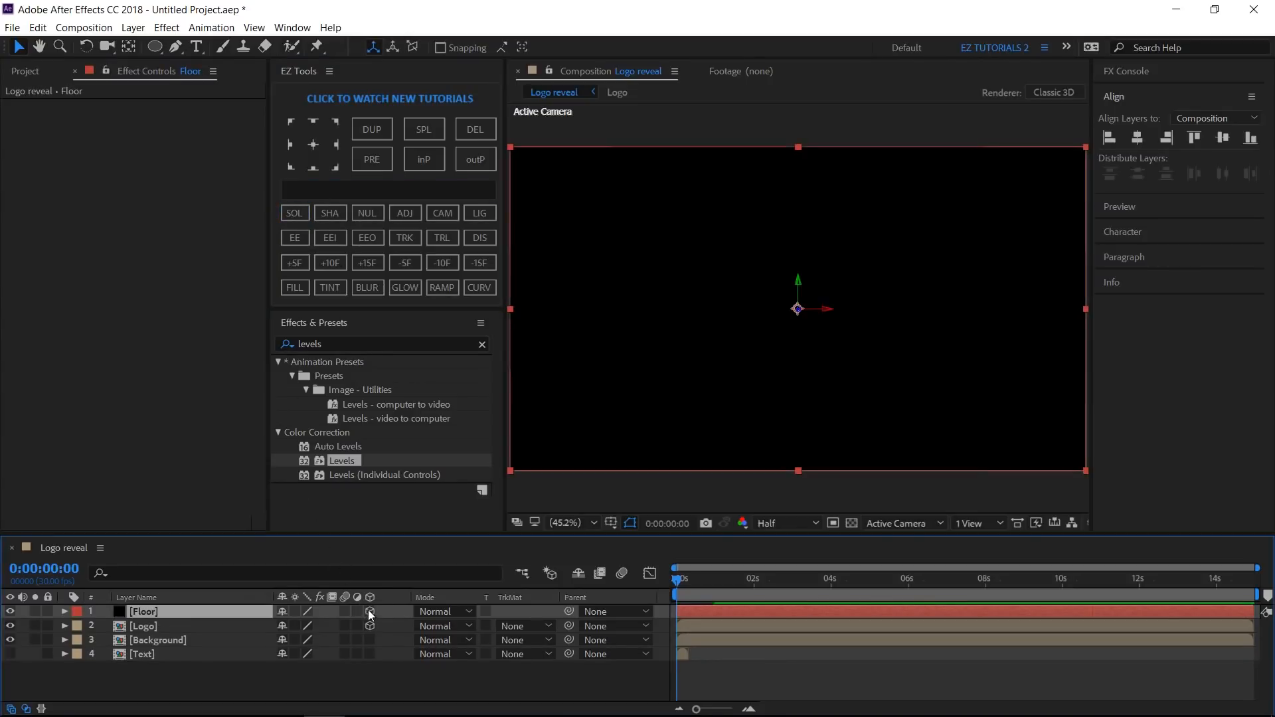
- Move the Floor layer to the bottom of the stack and set its Z position to 600
{"action": "left_click_drag", "start_coordinate": [161, 609], "coordinate": [176, 660]}
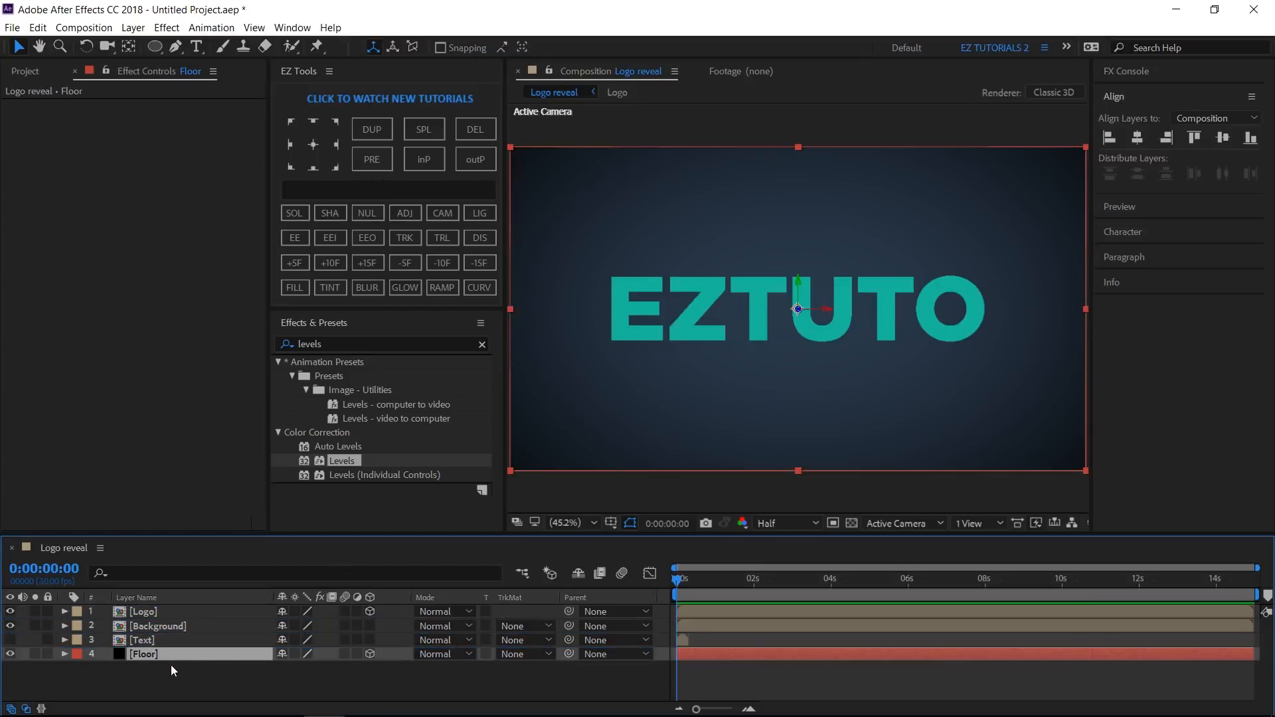
{"action": "key", "text": "p"}
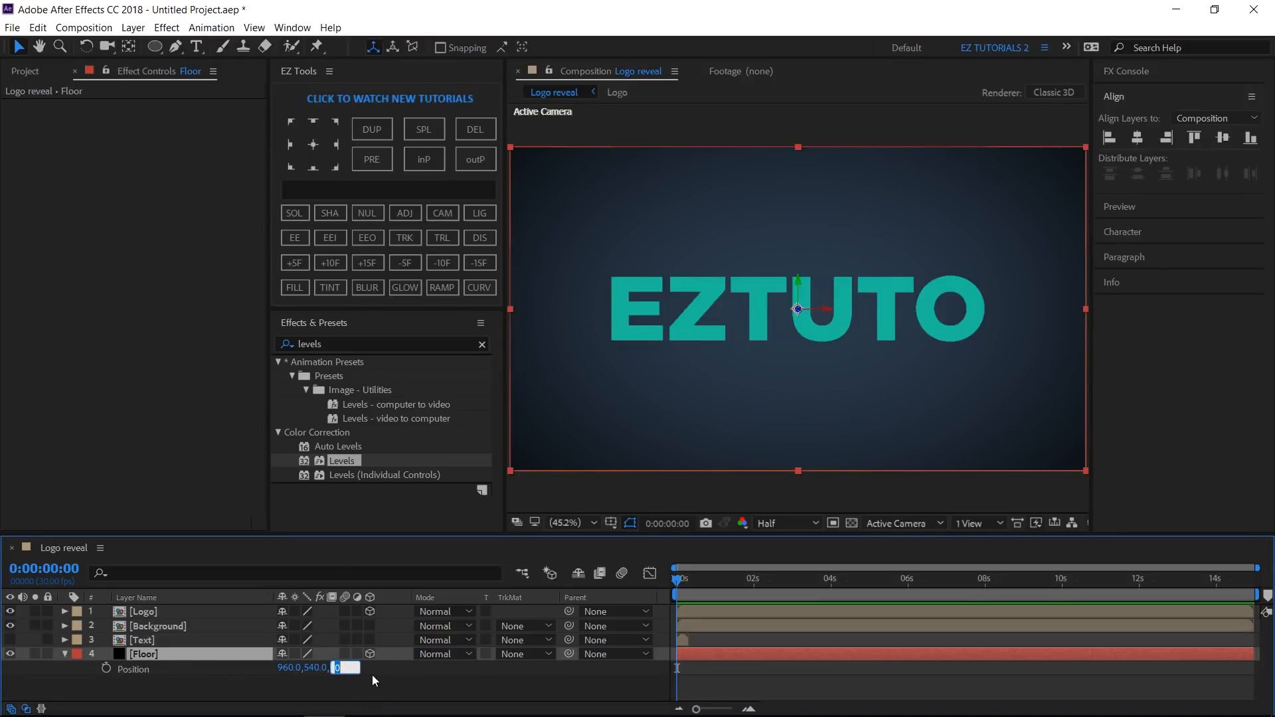
{"action": "type", "text": "600"}
{"action": "key", "text": "Return"}
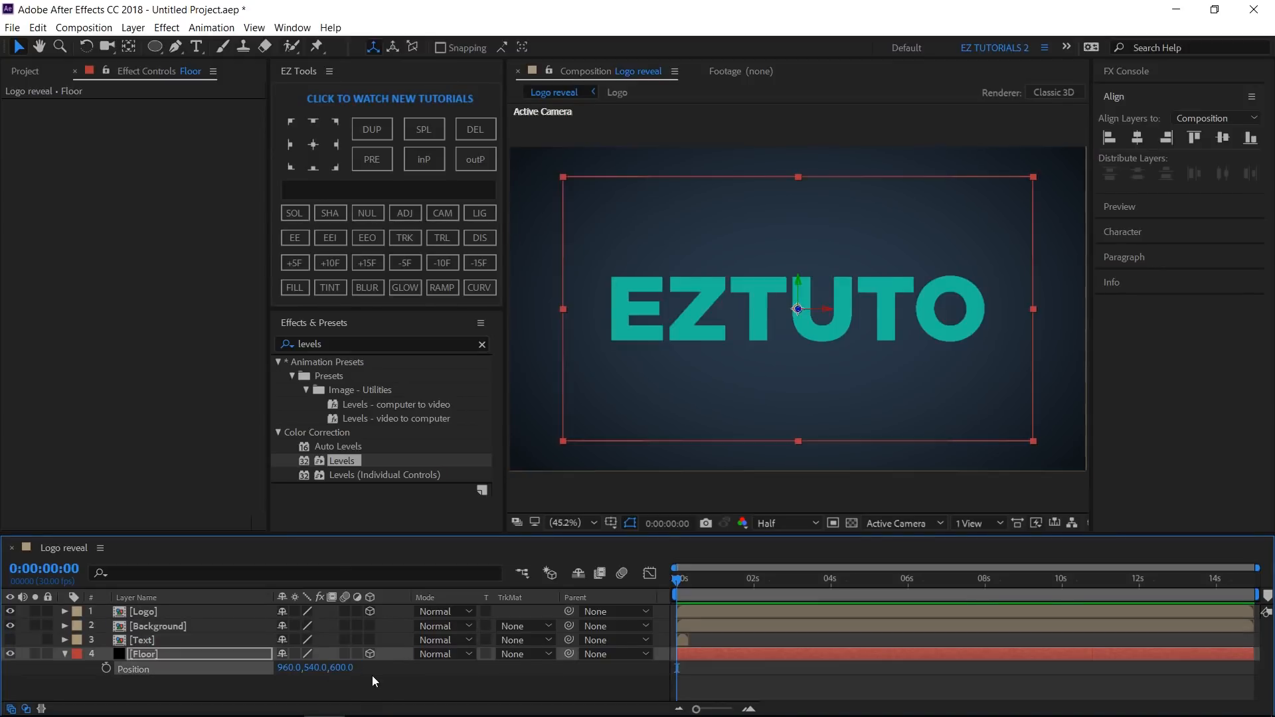
- Create a solid named Particles and apply the Trapcode Particular effect to it
{"action": "left_click", "coordinate": [370, 189]}
{"action": "type", "text": "P"}
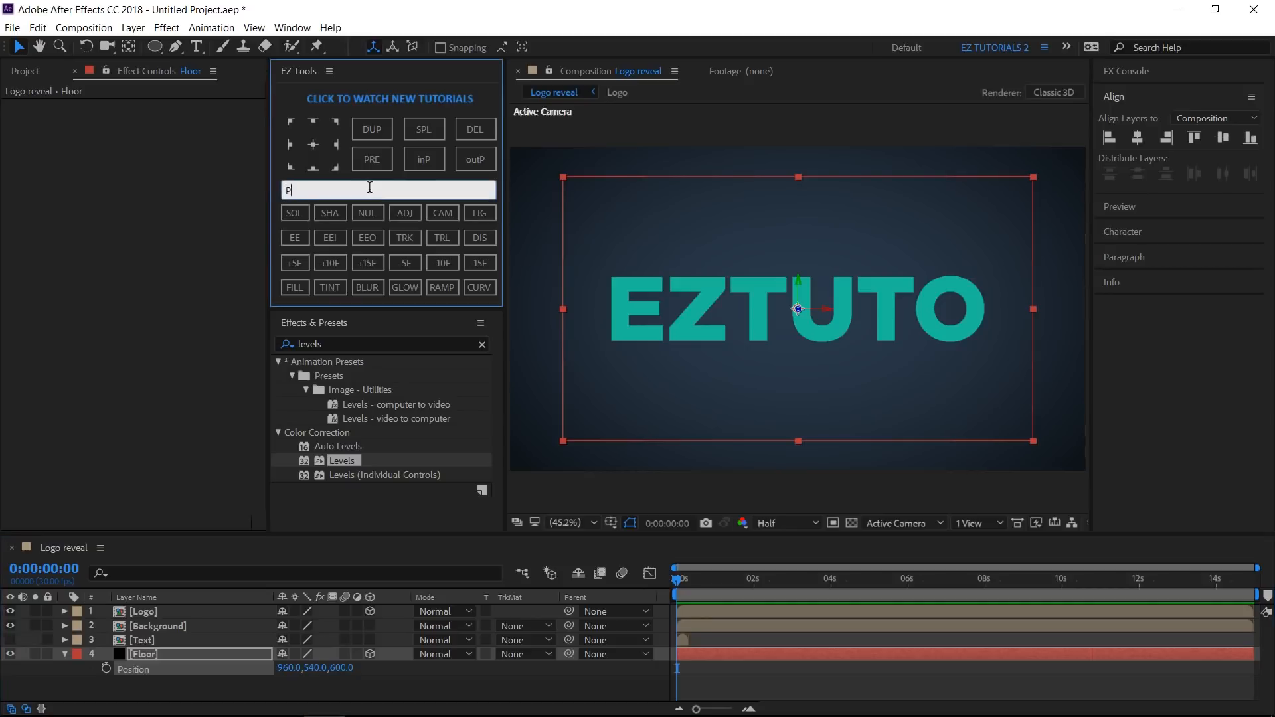
{"action": "type", "text": "articles"}
{"action": "left_click", "coordinate": [295, 211]}
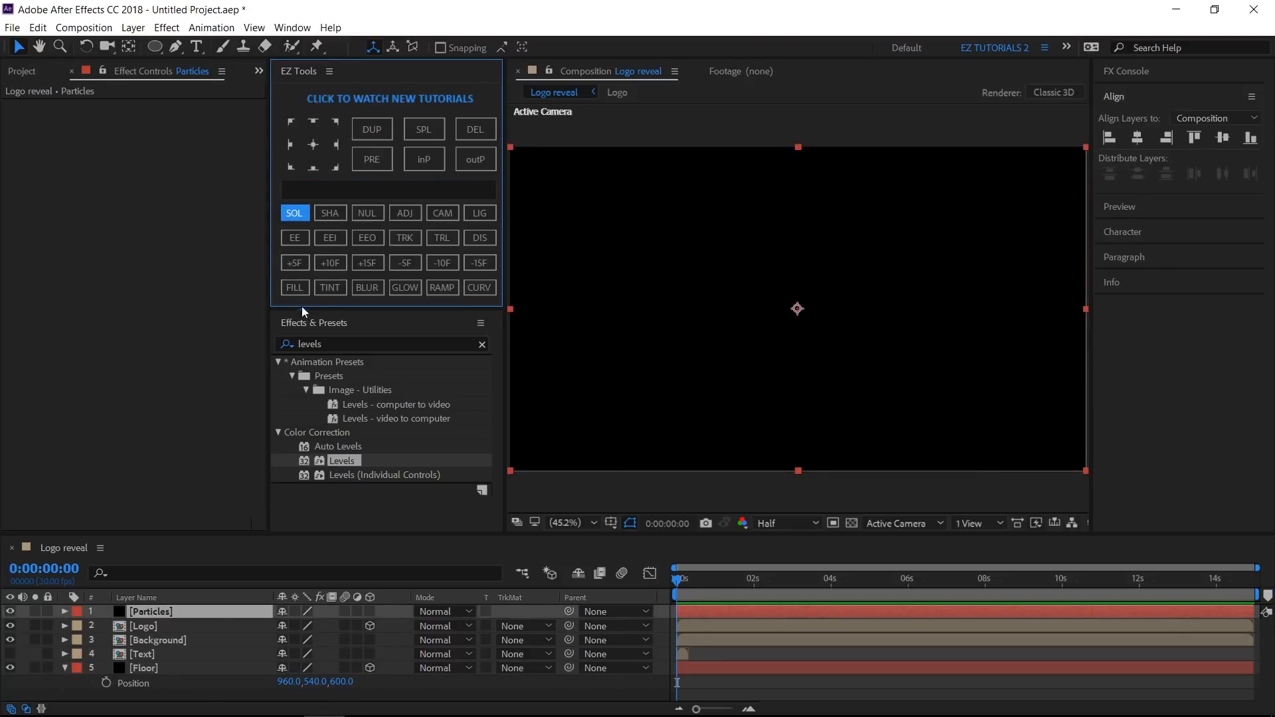
{"action": "left_click", "coordinate": [325, 343]}
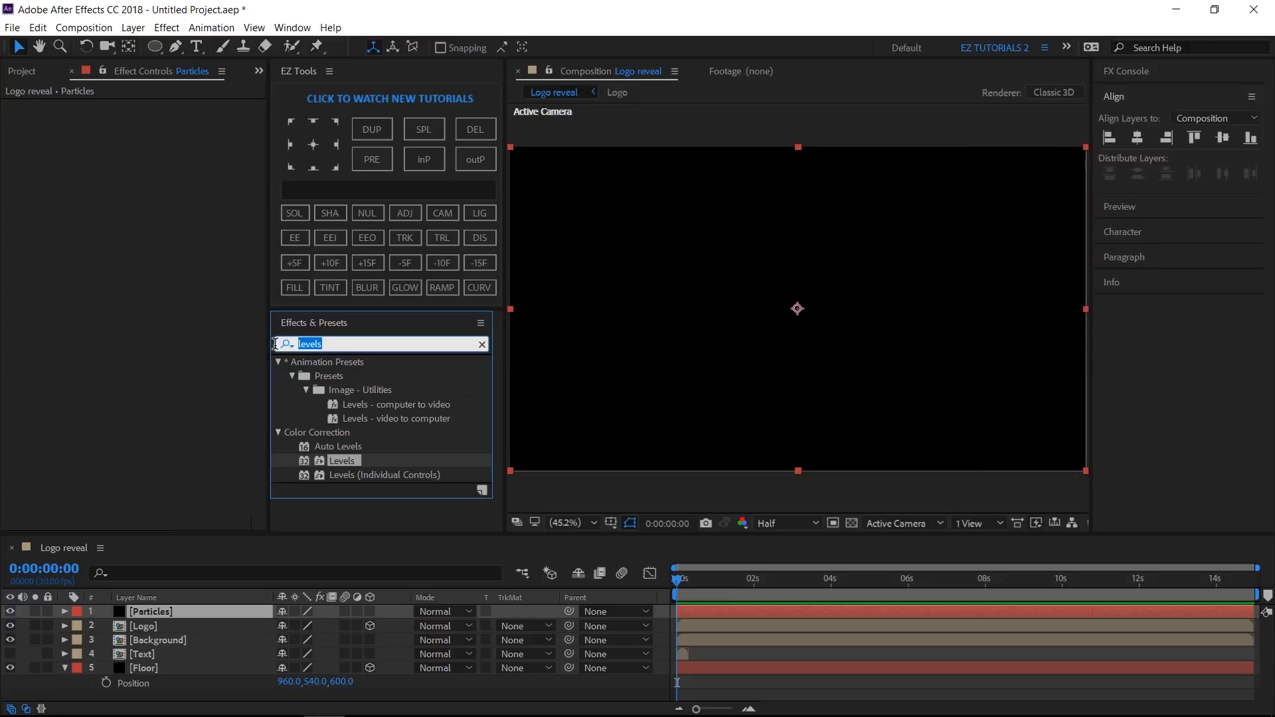
{"action": "type", "text": "pa"}
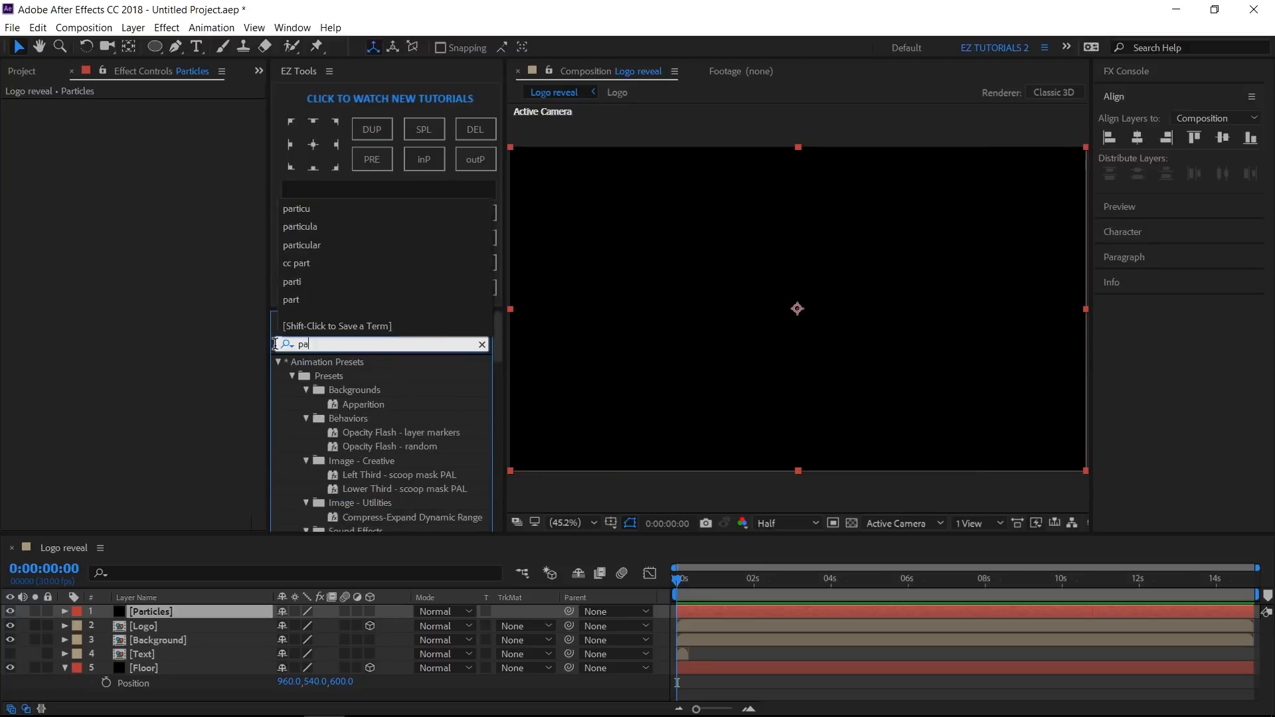
{"action": "type", "text": "rticula"}
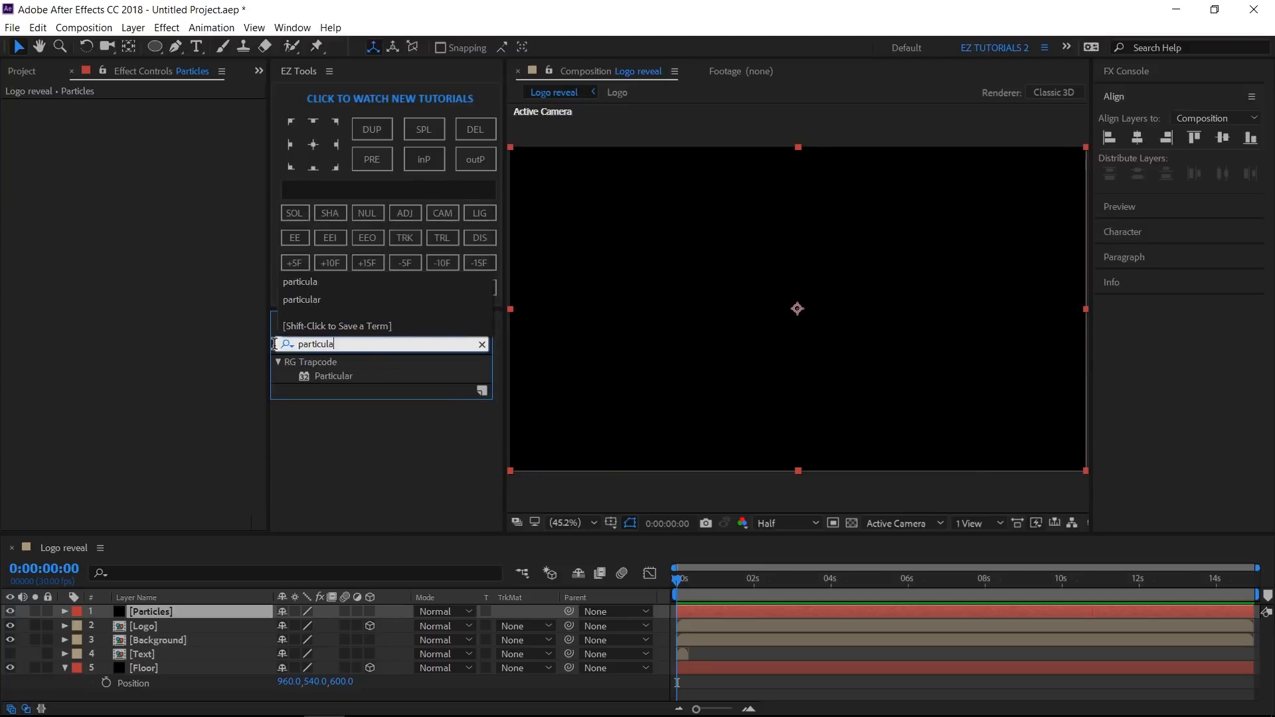
{"action": "left_click_drag", "start_coordinate": [332, 378], "coordinate": [169, 612]}
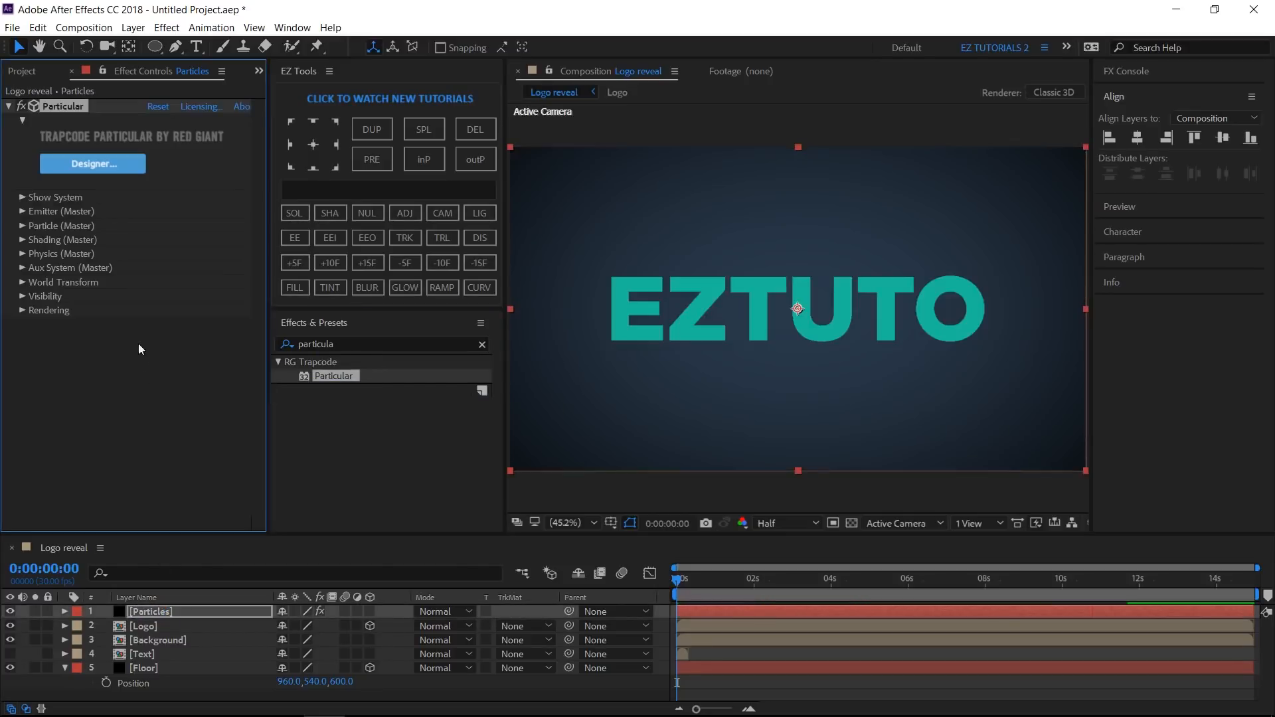
- Set the Particular emitter's Particles/sec to 0
{"action": "left_click", "coordinate": [23, 211]}
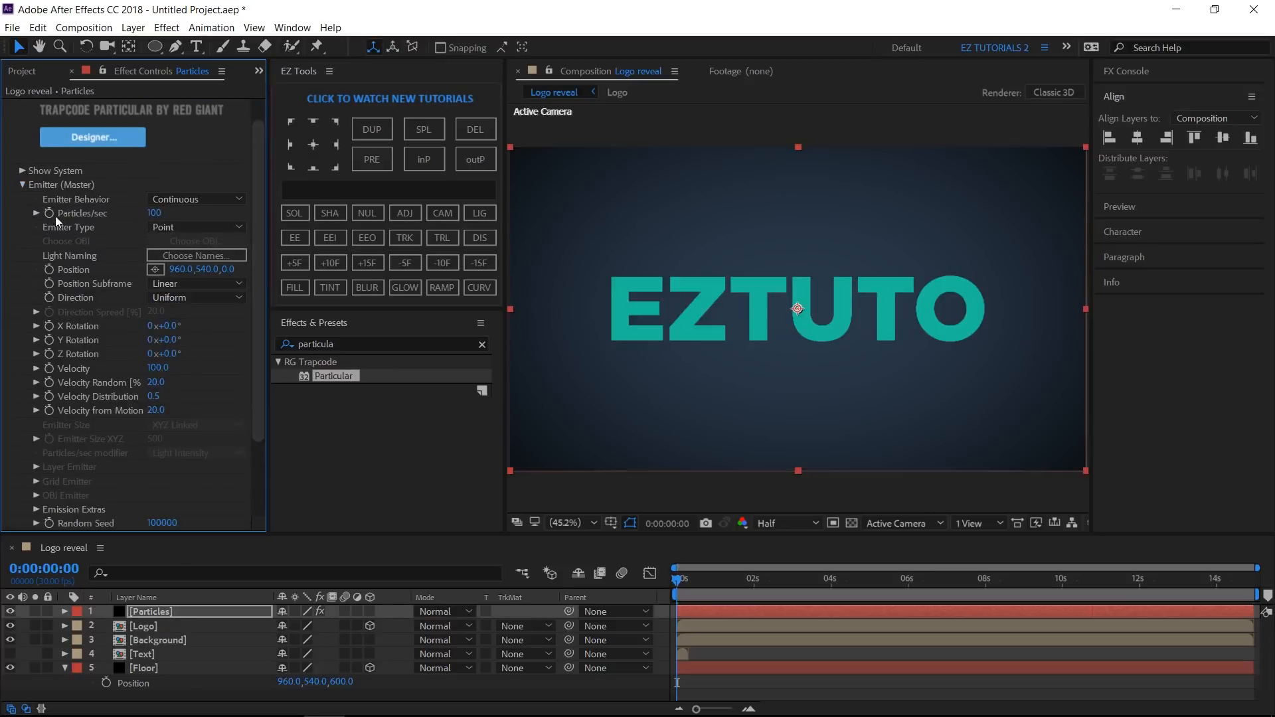
{"action": "left_click", "coordinate": [154, 213]}
{"action": "type", "text": "0"}
{"action": "key", "text": "Return"}
- Go to 0:00:01:10 and set the emitter's Particles/sec to 5000
{"action": "left_click", "coordinate": [44, 567]}
{"action": "type", "text": "1.10"}
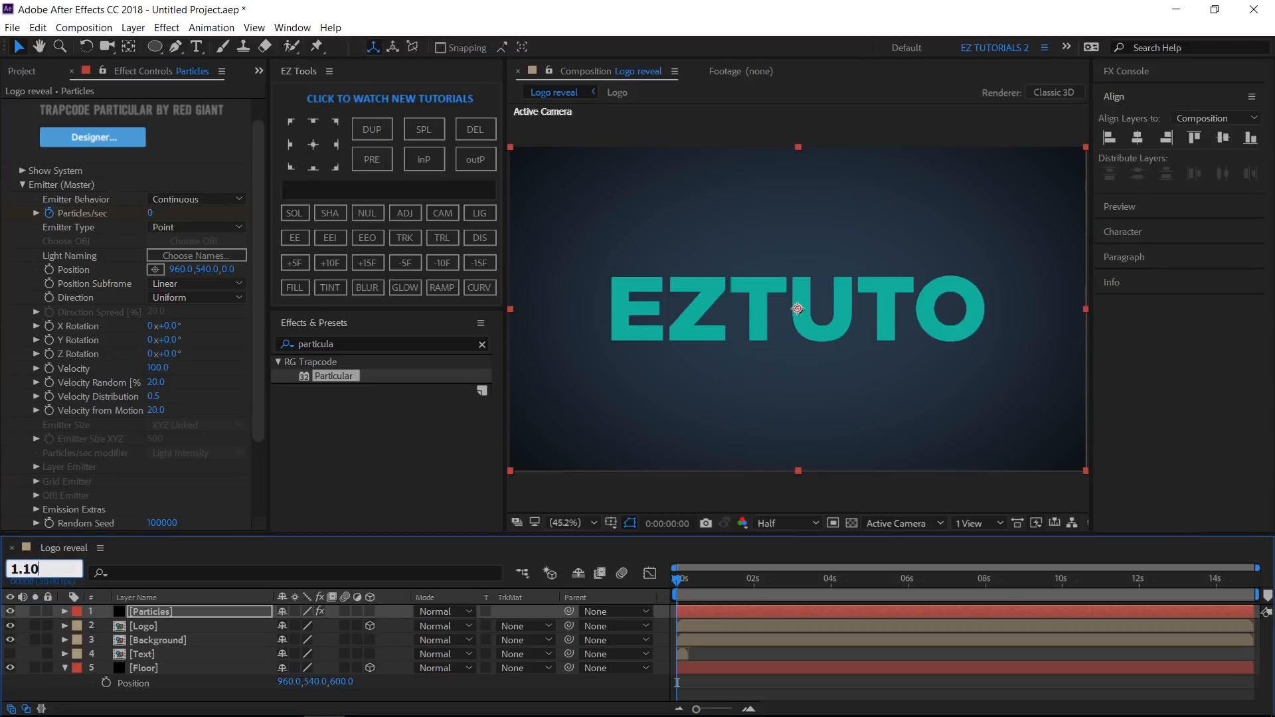
{"action": "key", "text": "Return"}
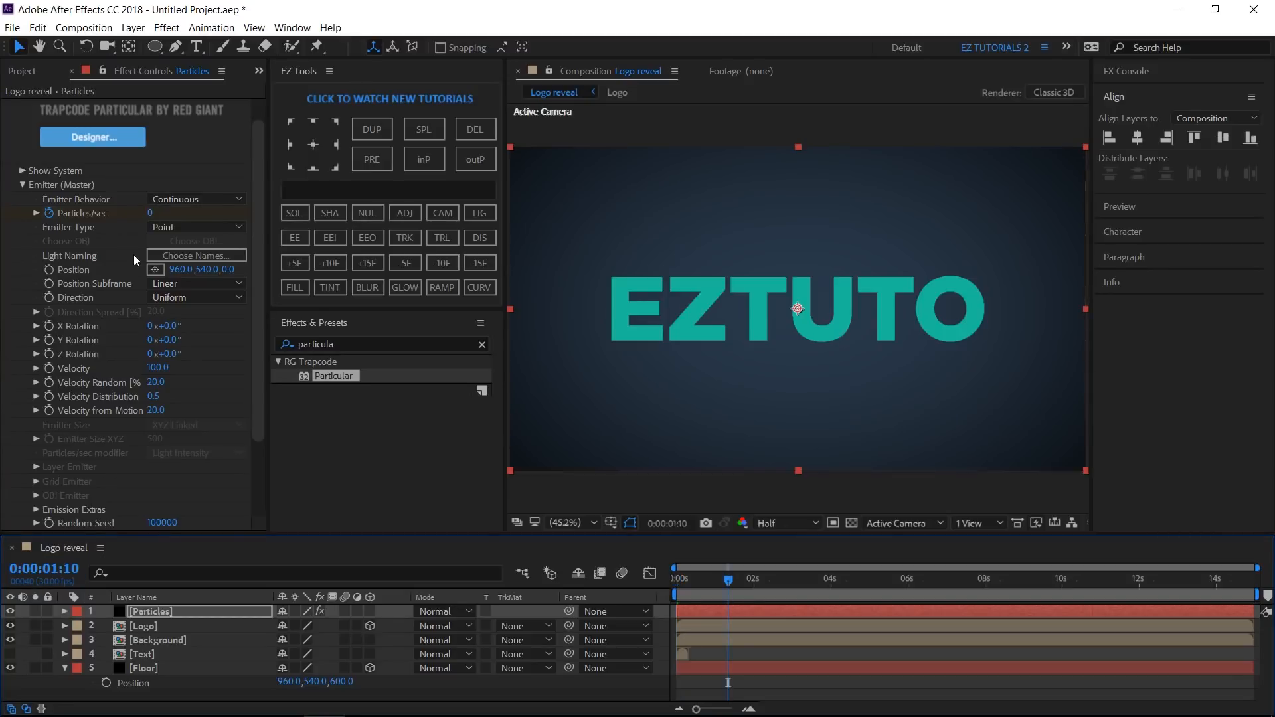
{"action": "left_click", "coordinate": [154, 214]}
{"action": "type", "text": "5"}
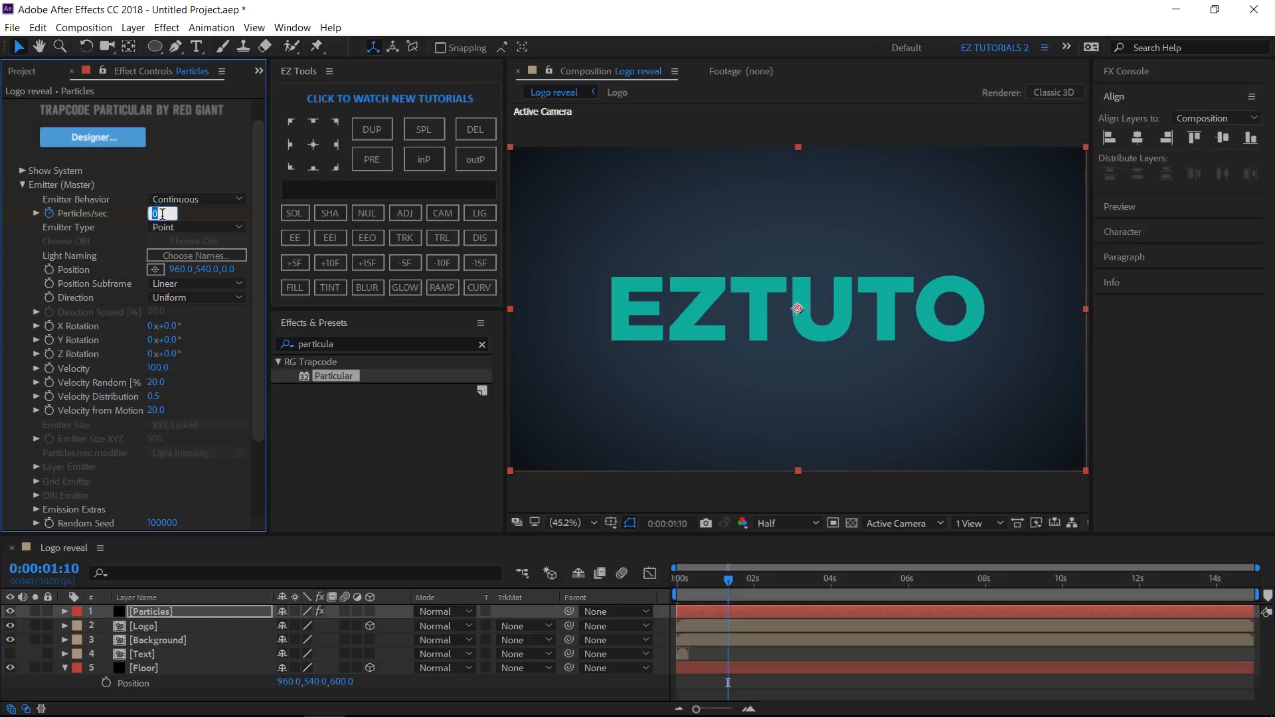
{"action": "type", "text": "000"}
{"action": "key", "text": "Return"}
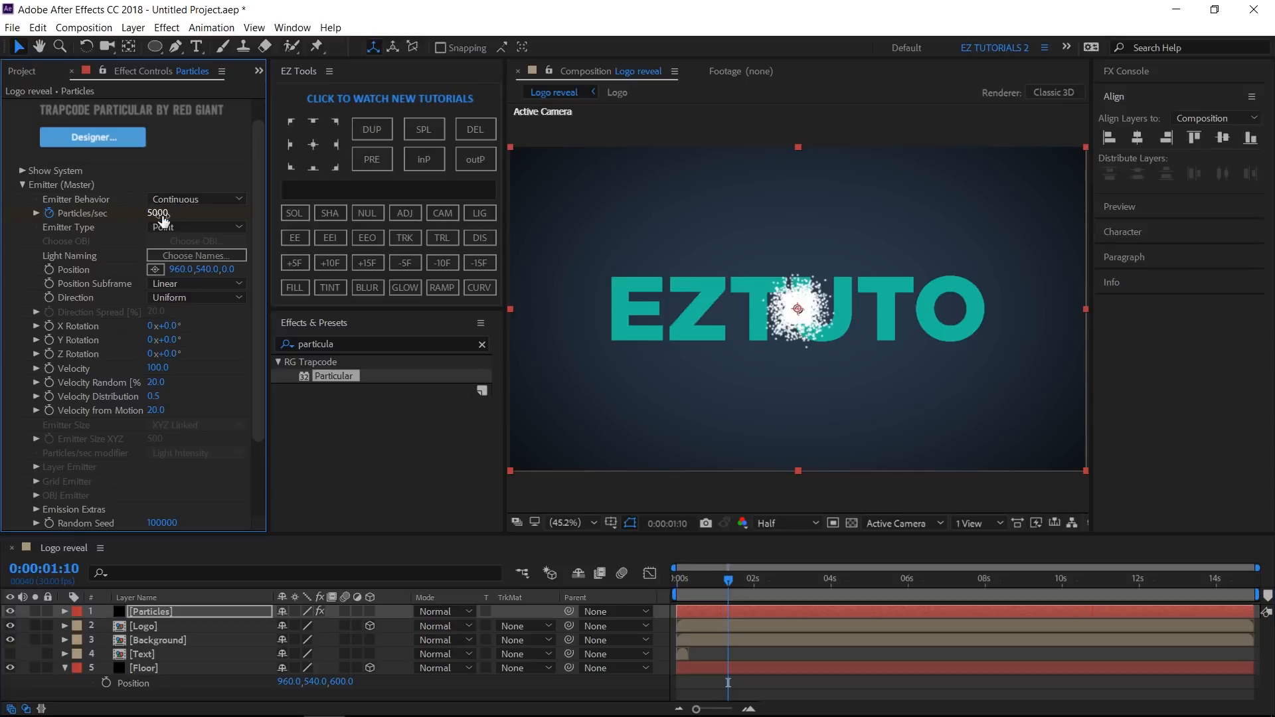
- Go to 0:00:03:00 and add a Particles/sec keyframe holding 5000
{"action": "left_click", "coordinate": [54, 572]}
{"action": "type", "text": "3"}
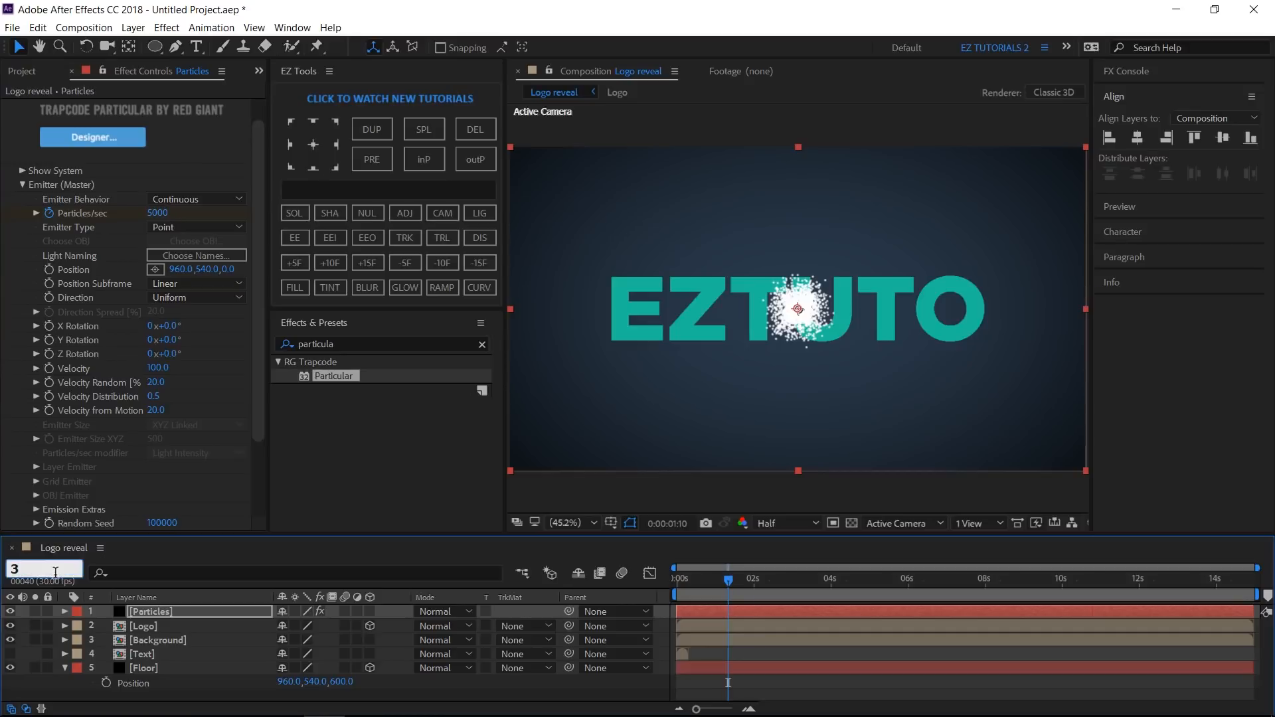
{"action": "type", "text": ".0"}
{"action": "key", "text": "Return"}
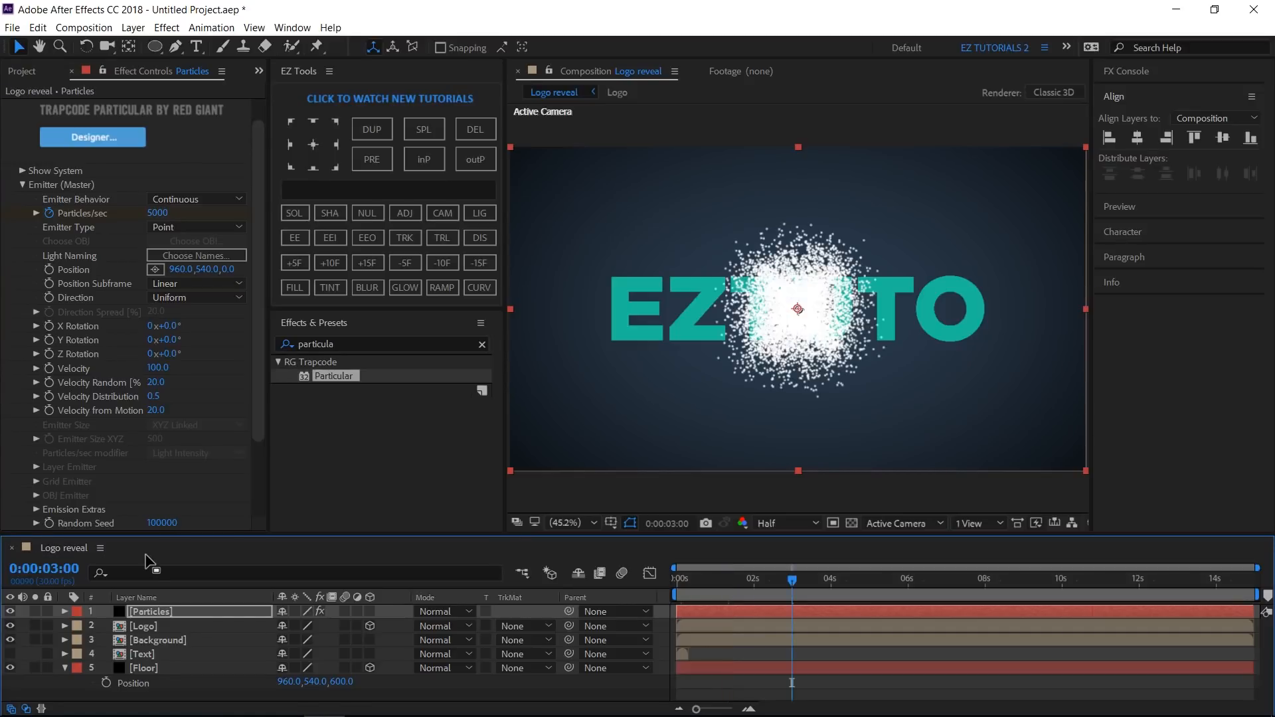
{"action": "left_click", "coordinate": [471, 239]}
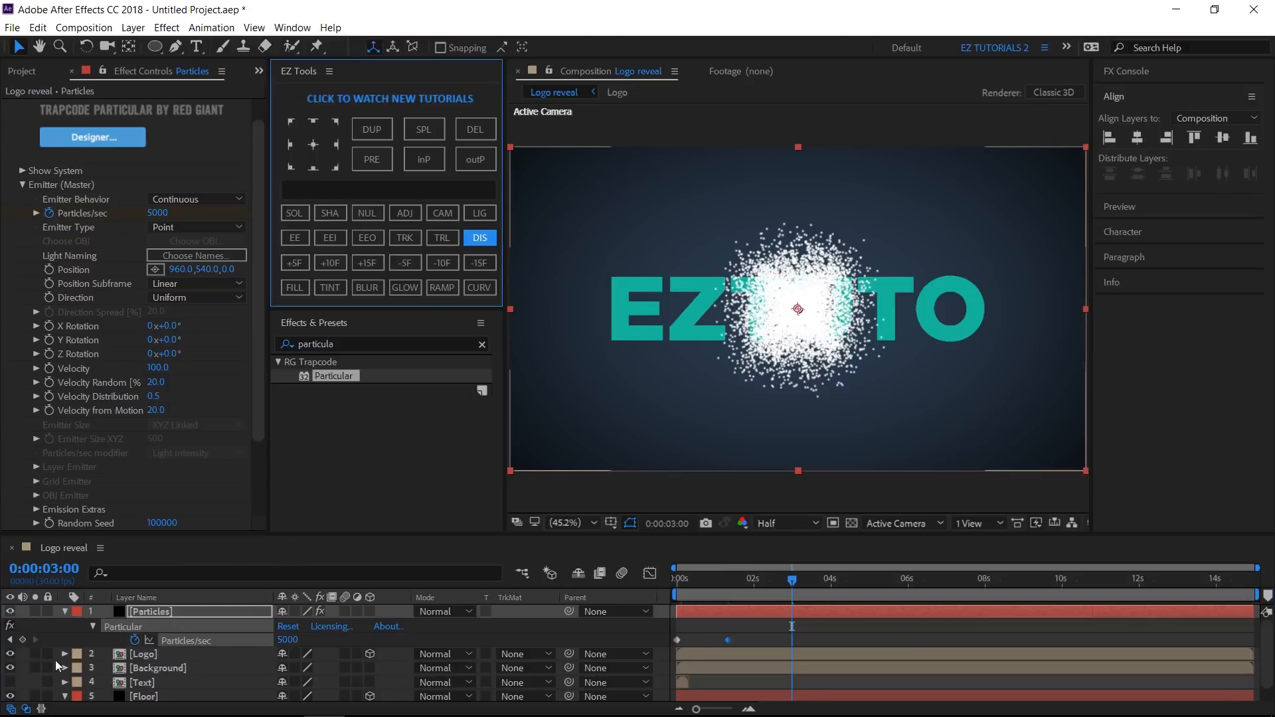
{"action": "left_click", "coordinate": [22, 639]}
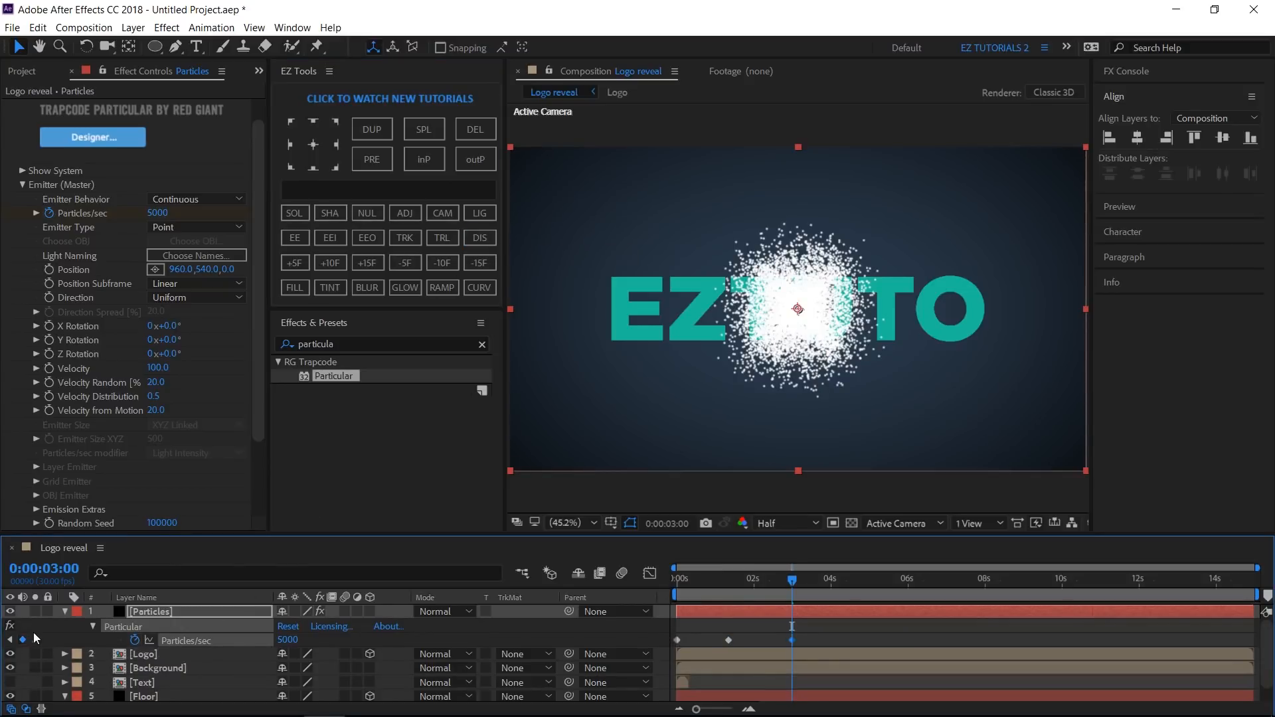
- Go to 0:00:07:00 and set the emitter's Particles/sec to 0
{"action": "left_click", "coordinate": [44, 568]}
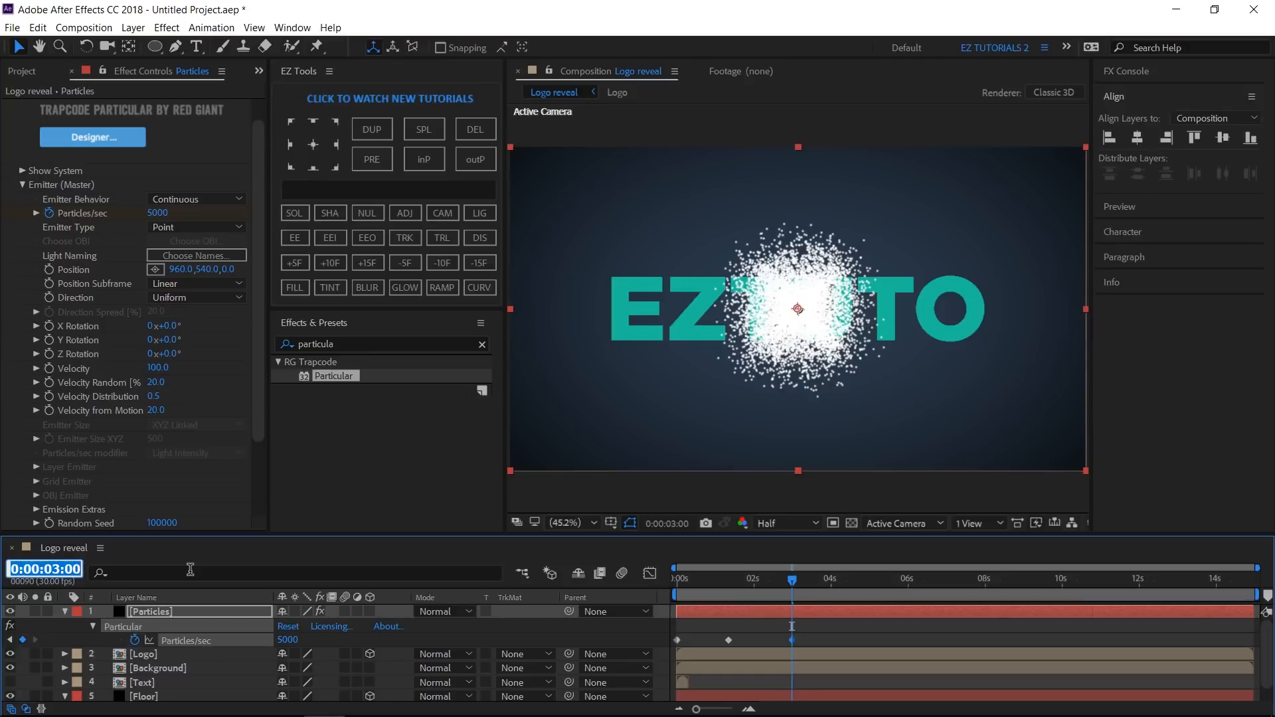
{"action": "type", "text": "7.0"}
{"action": "key", "text": "Return"}
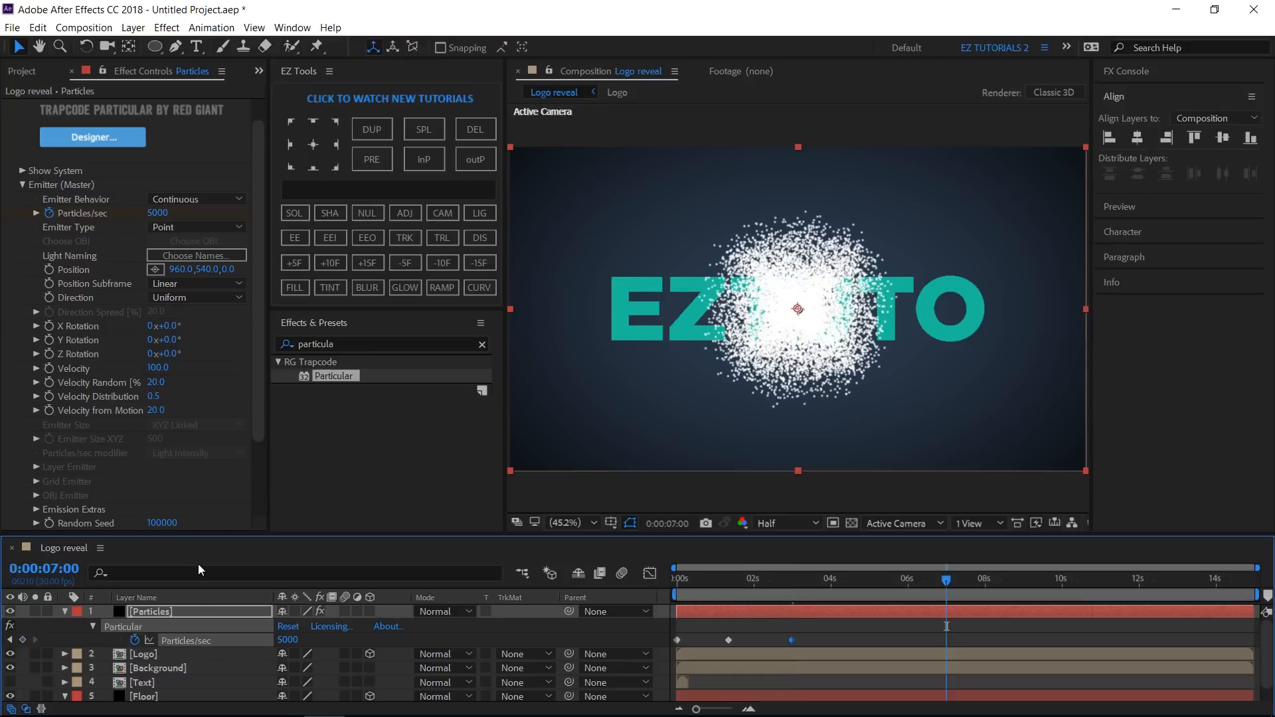
{"action": "left_click", "coordinate": [288, 639]}
{"action": "type", "text": "0"}
{"action": "key", "text": "Return"}
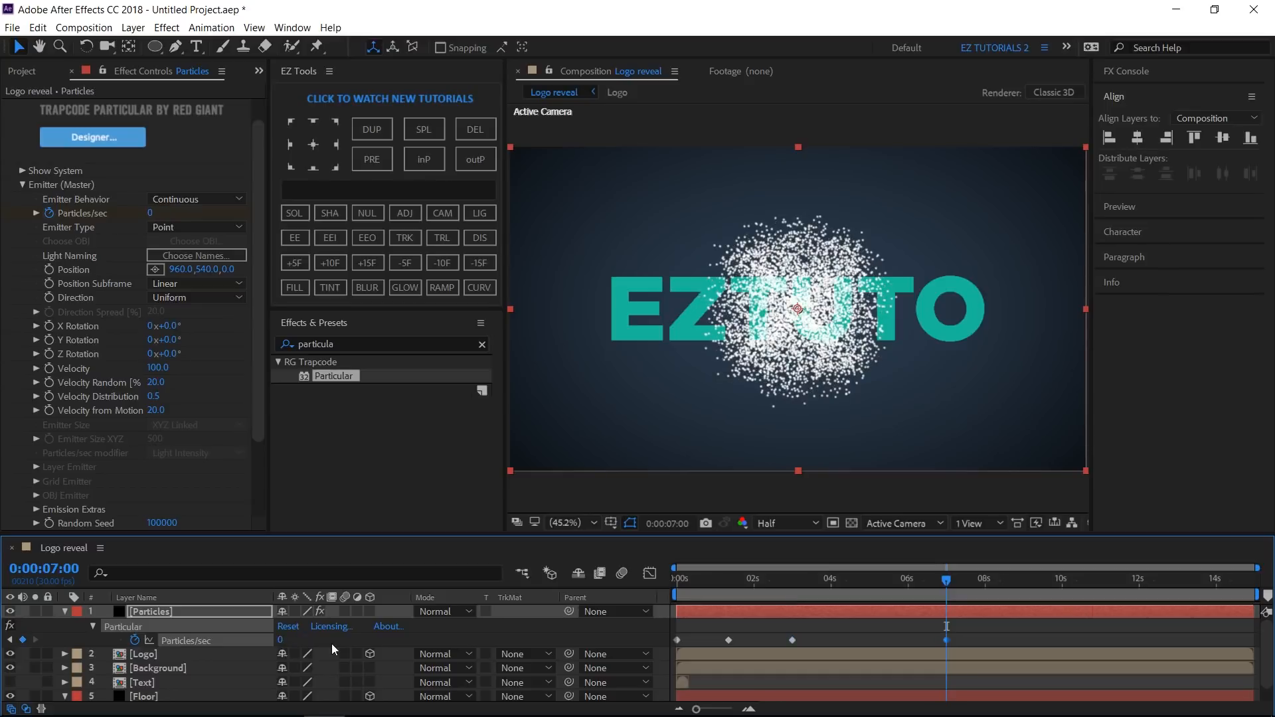
- Apply Easy Ease to the last Particles/sec keyframes and reshape their speed curve in the Graph Editor
{"action": "left_click", "coordinate": [296, 238]}
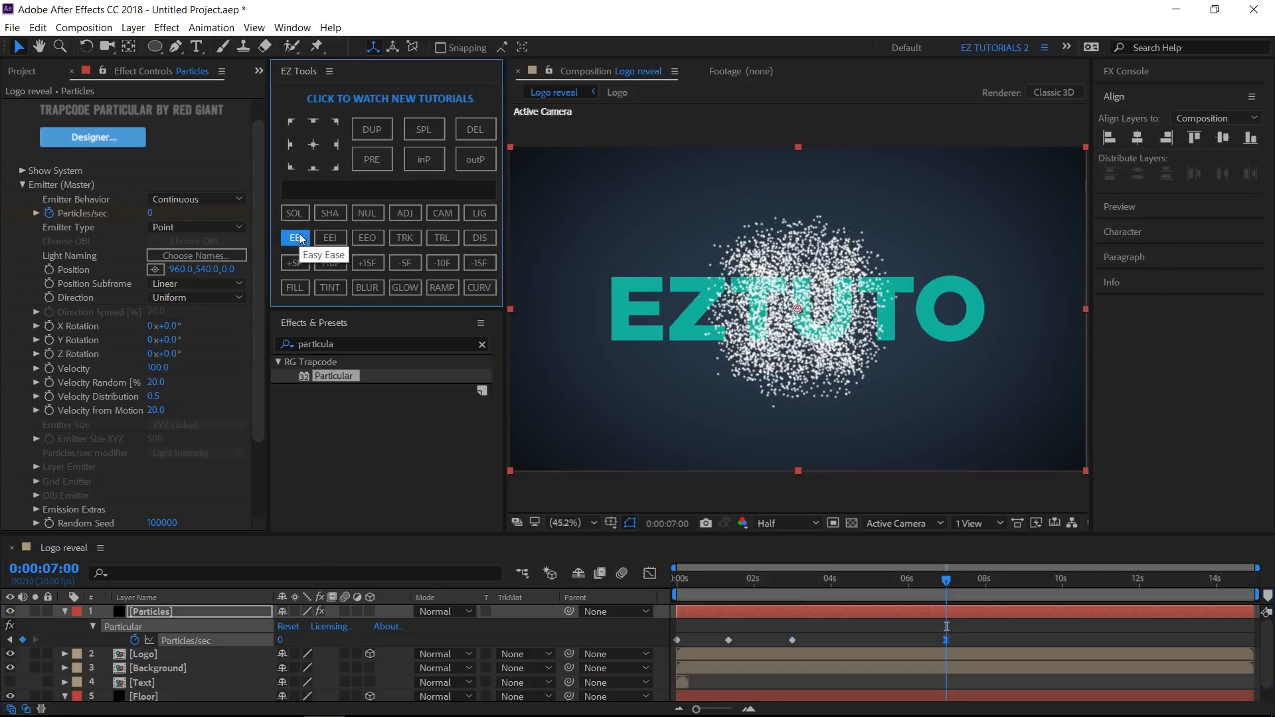
{"action": "left_click_drag", "start_coordinate": [978, 636], "coordinate": [756, 652]}
{"action": "left_click", "coordinate": [650, 574]}
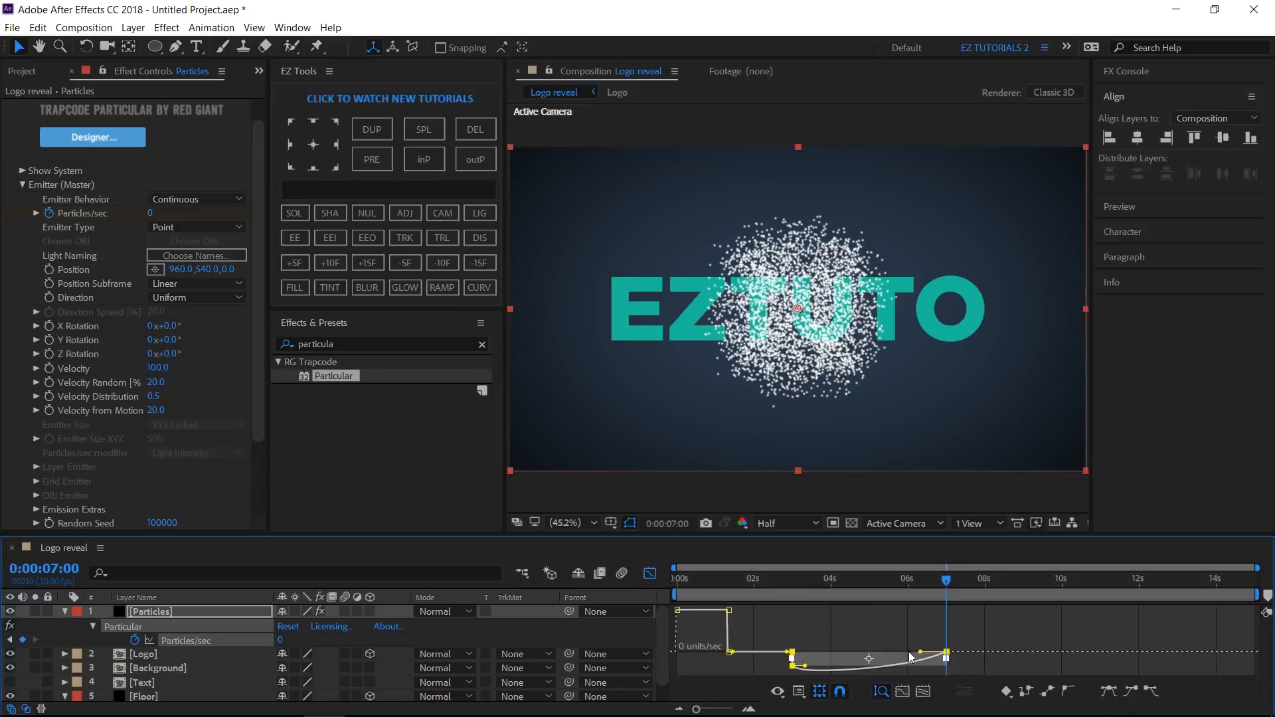
{"action": "left_click_drag", "start_coordinate": [910, 656], "coordinate": [880, 656]}
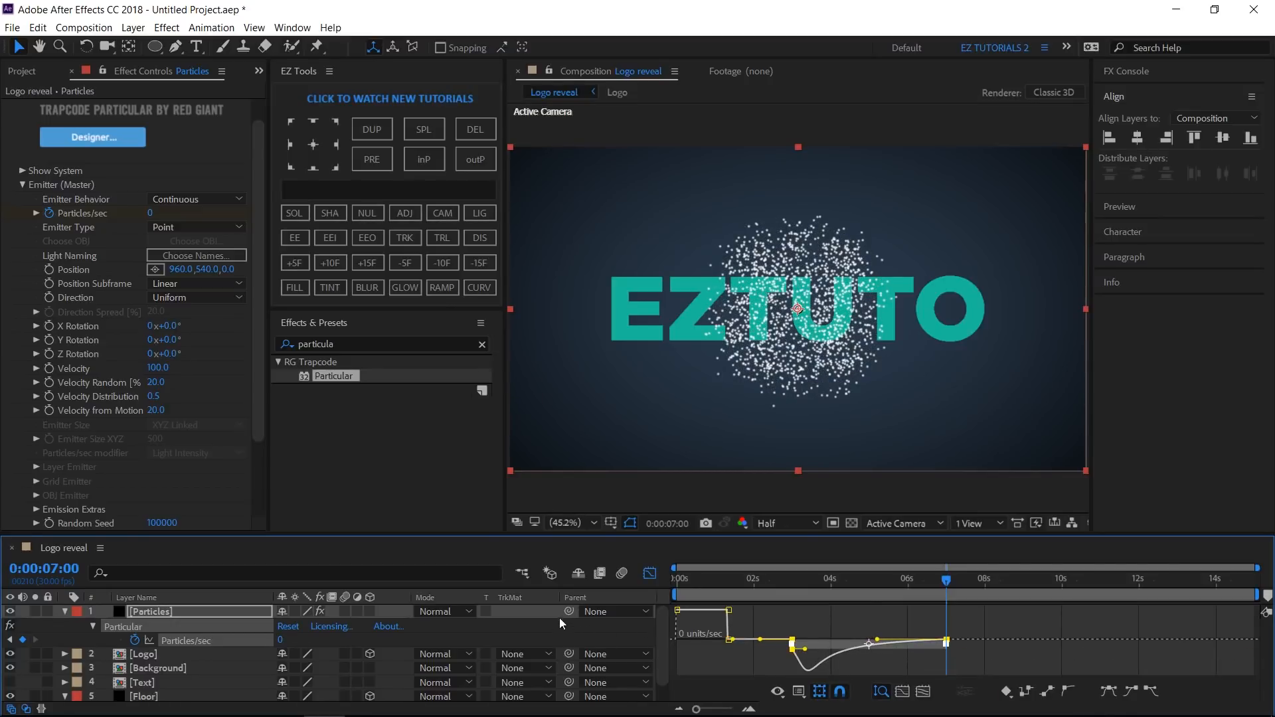
{"action": "left_click", "coordinate": [650, 574]}
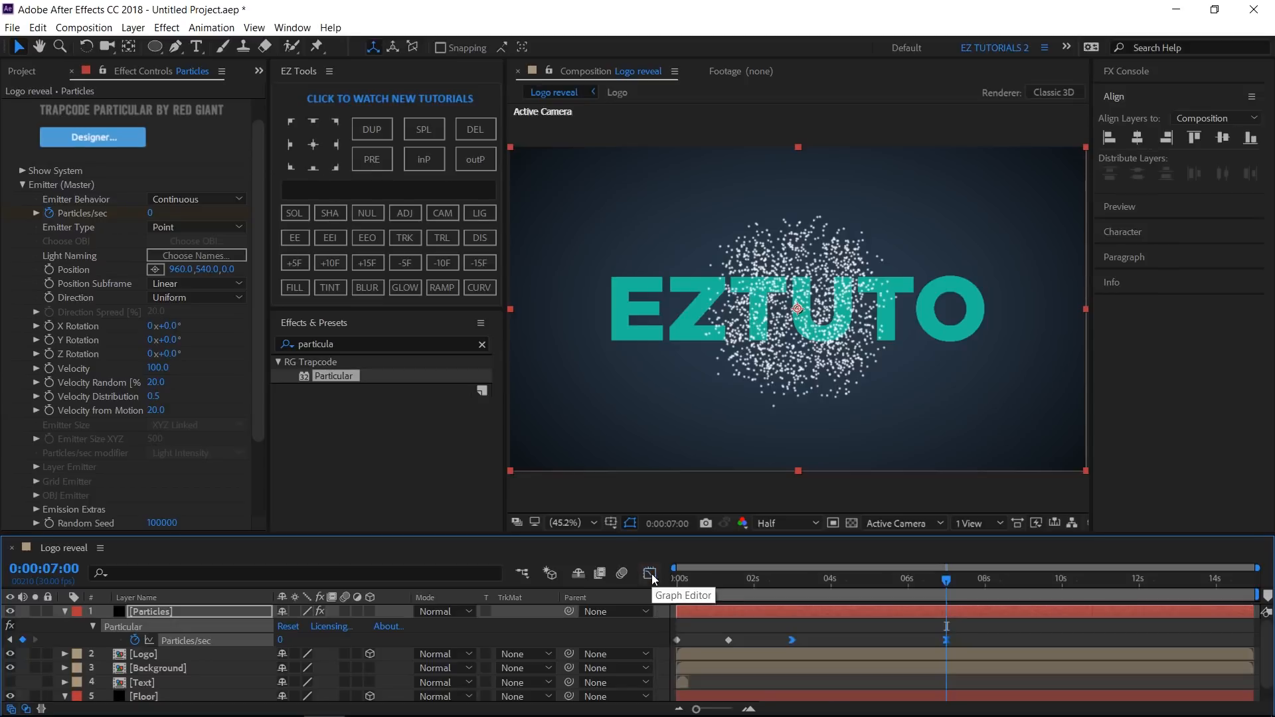
- Set the Particular Emitter Type to Layer
{"action": "left_click", "coordinate": [65, 611]}
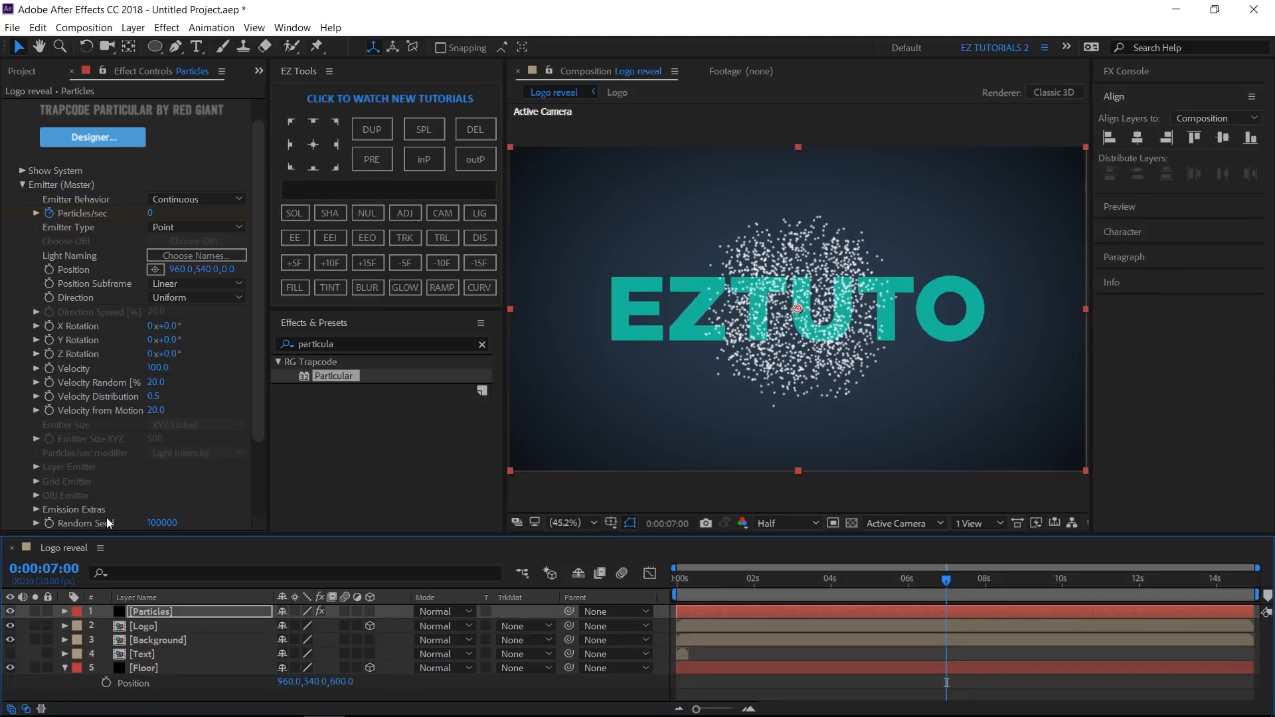
{"action": "left_click", "coordinate": [174, 229]}
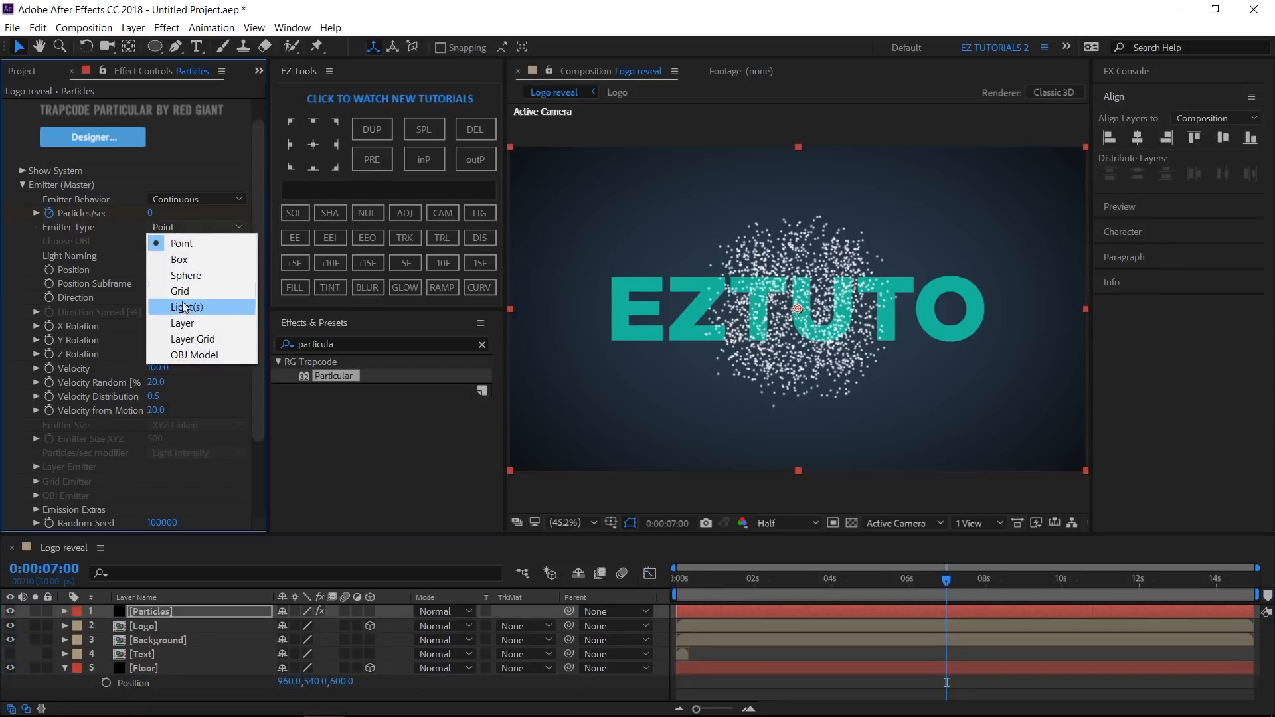
{"action": "left_click", "coordinate": [185, 322]}
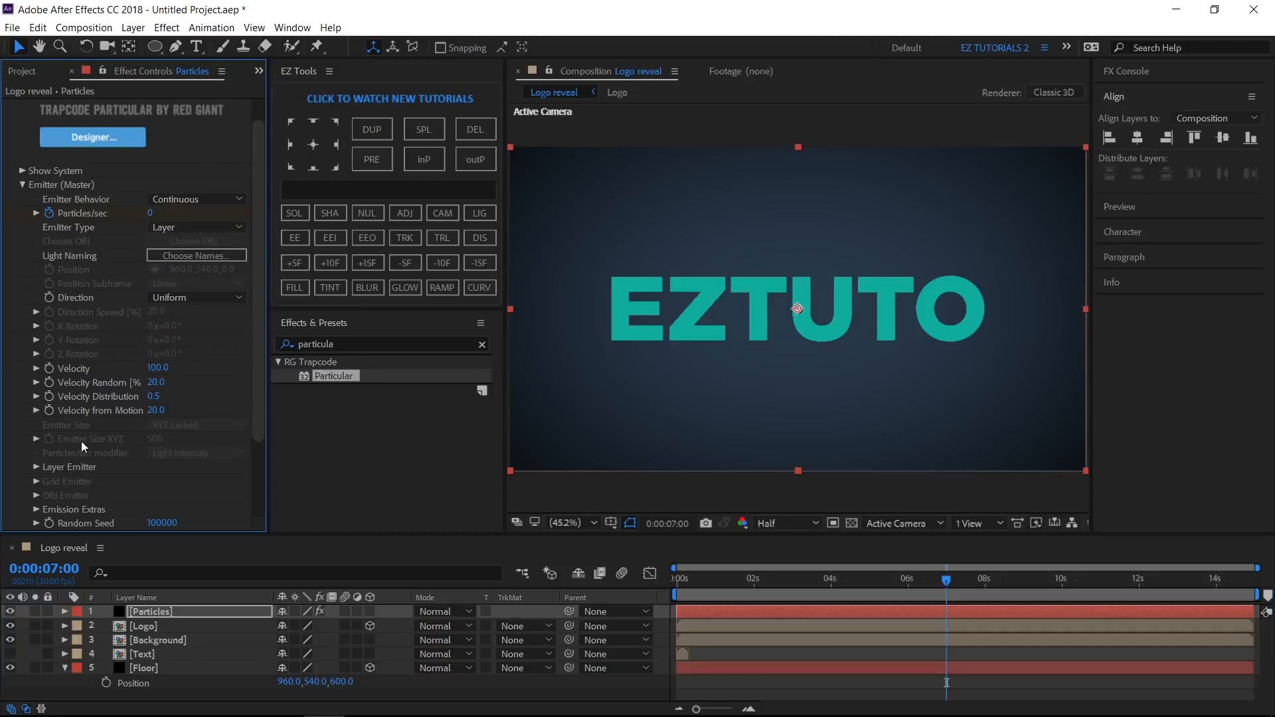
- Choose the Logo layer as the Layer Emitter source
{"action": "left_click", "coordinate": [38, 467]}
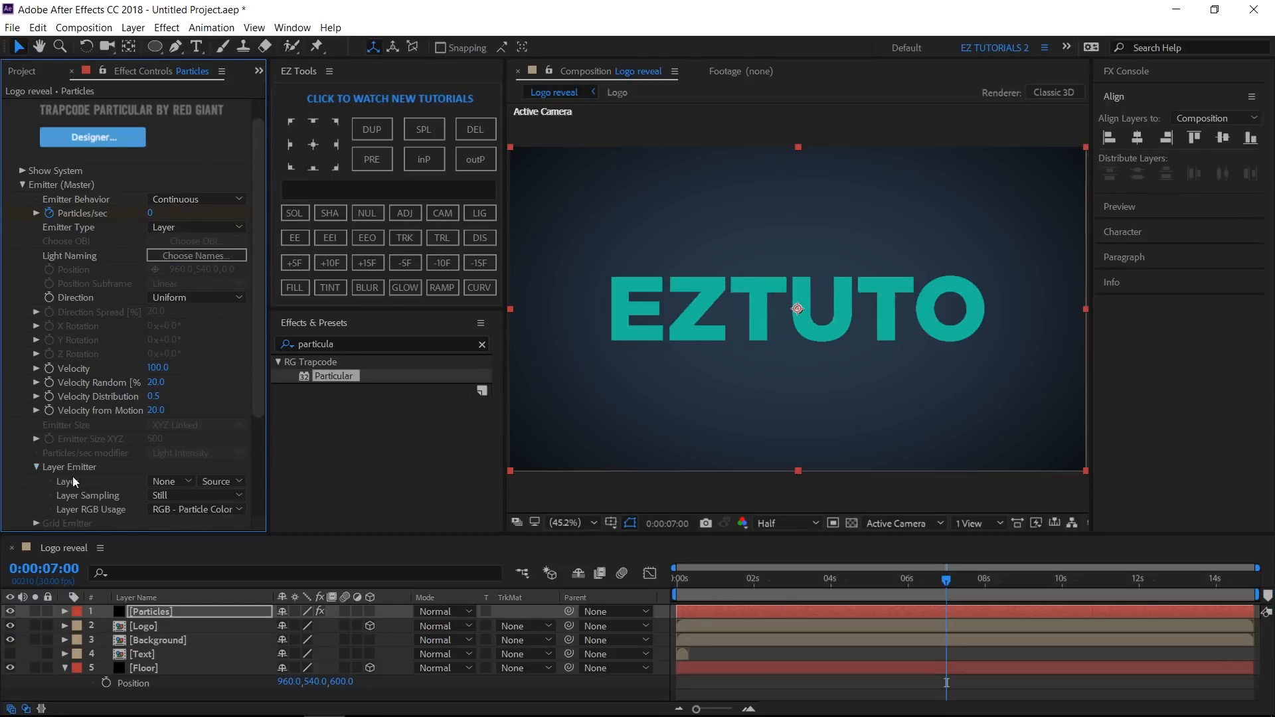
{"action": "left_click", "coordinate": [159, 480]}
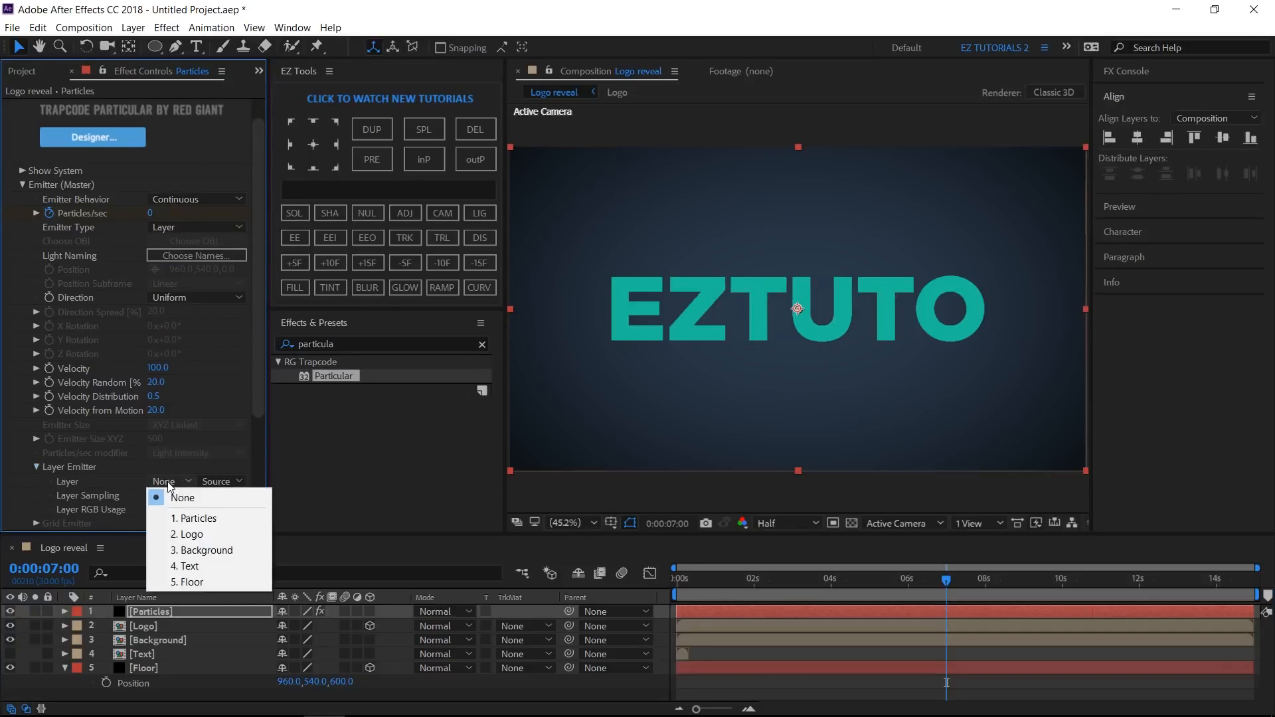
{"action": "left_click", "coordinate": [185, 535]}
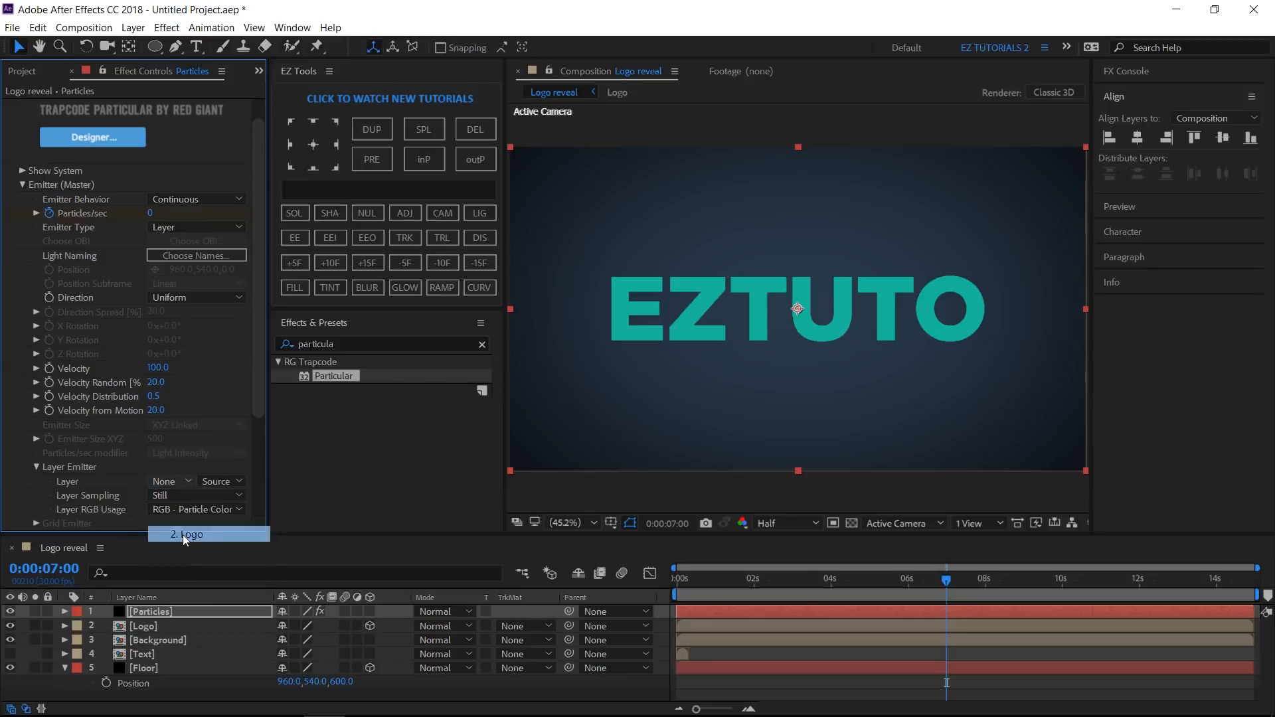
- Set the emitter Direction to Directional with a Direction Spread of 0
{"action": "left_click", "coordinate": [190, 300]}
{"action": "left_click", "coordinate": [192, 335]}
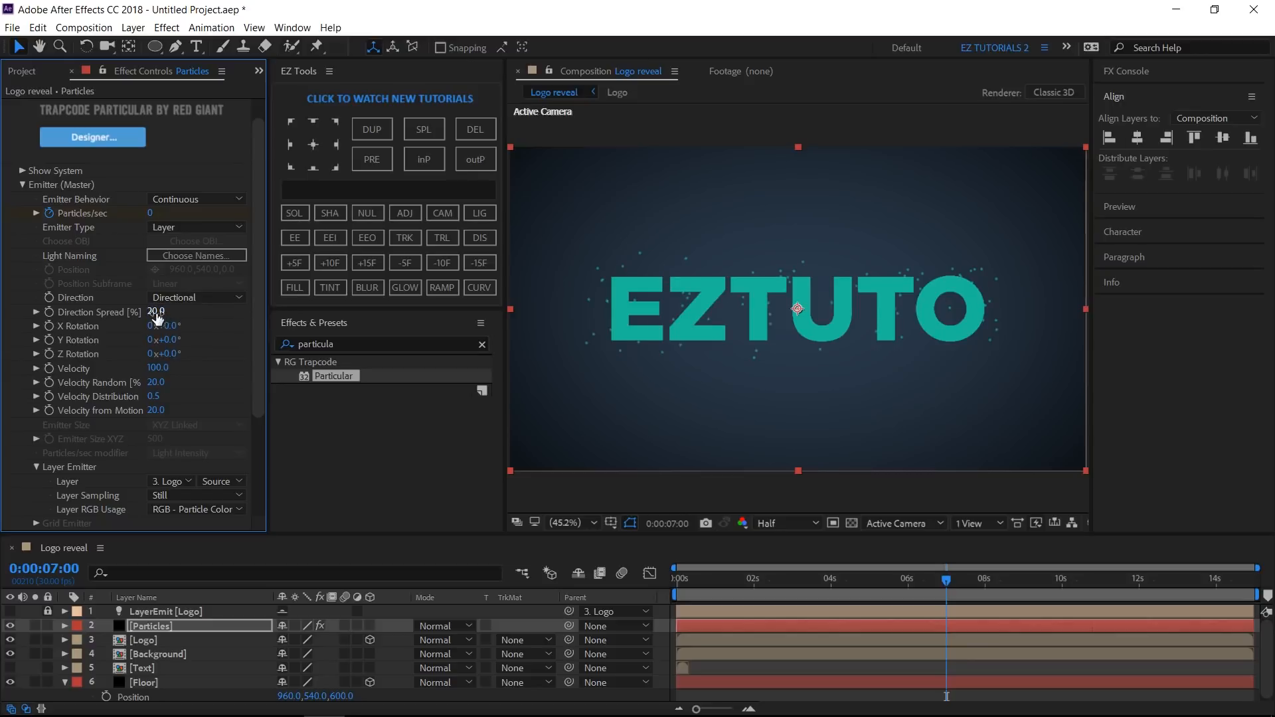
{"action": "left_click", "coordinate": [157, 312]}
{"action": "type", "text": "0"}
{"action": "key", "text": "Return"}
- Set Y Rotation to 180, Velocity to 700 and Velocity Random to 30
{"action": "left_click", "coordinate": [171, 340]}
{"action": "type", "text": "180"}
{"action": "left_click", "coordinate": [156, 368]}
{"action": "type", "text": "700"}
{"action": "key", "text": "Return"}
{"action": "left_click", "coordinate": [160, 383]}
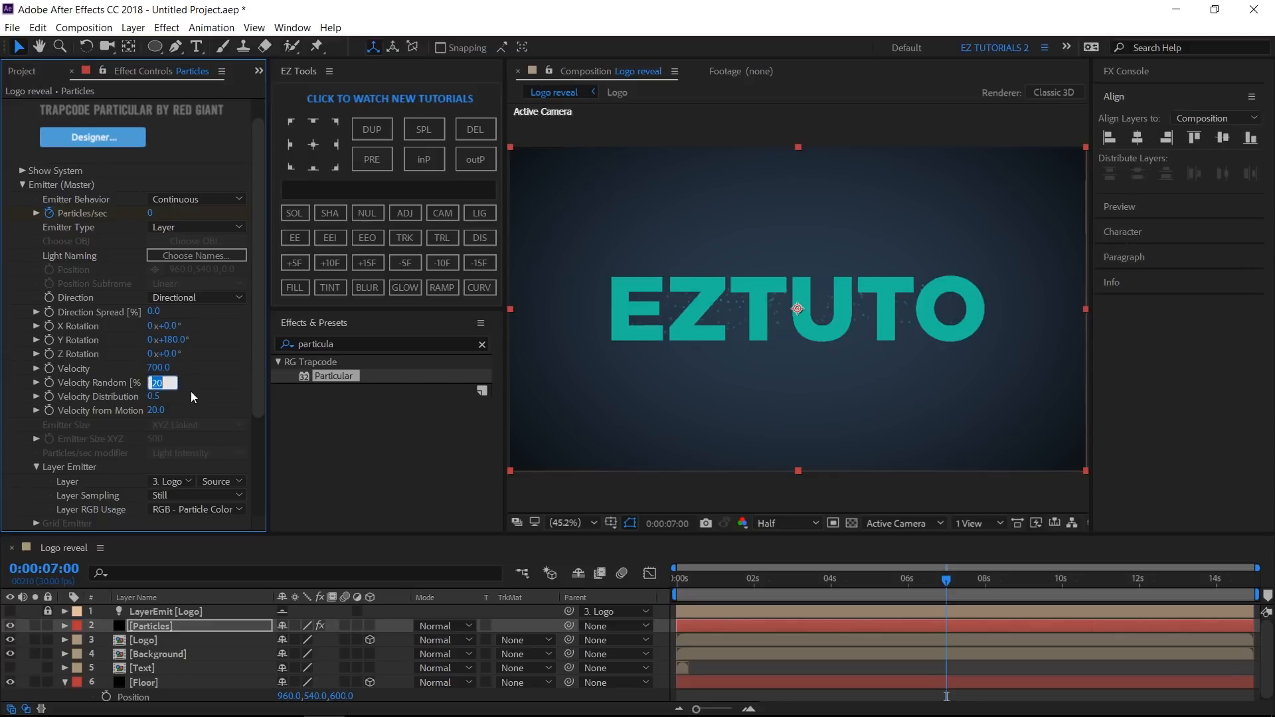
{"action": "type", "text": "30"}
- Set the particle Life to 15 seconds and the Particle Type to Sprite
{"action": "left_click", "coordinate": [23, 183]}
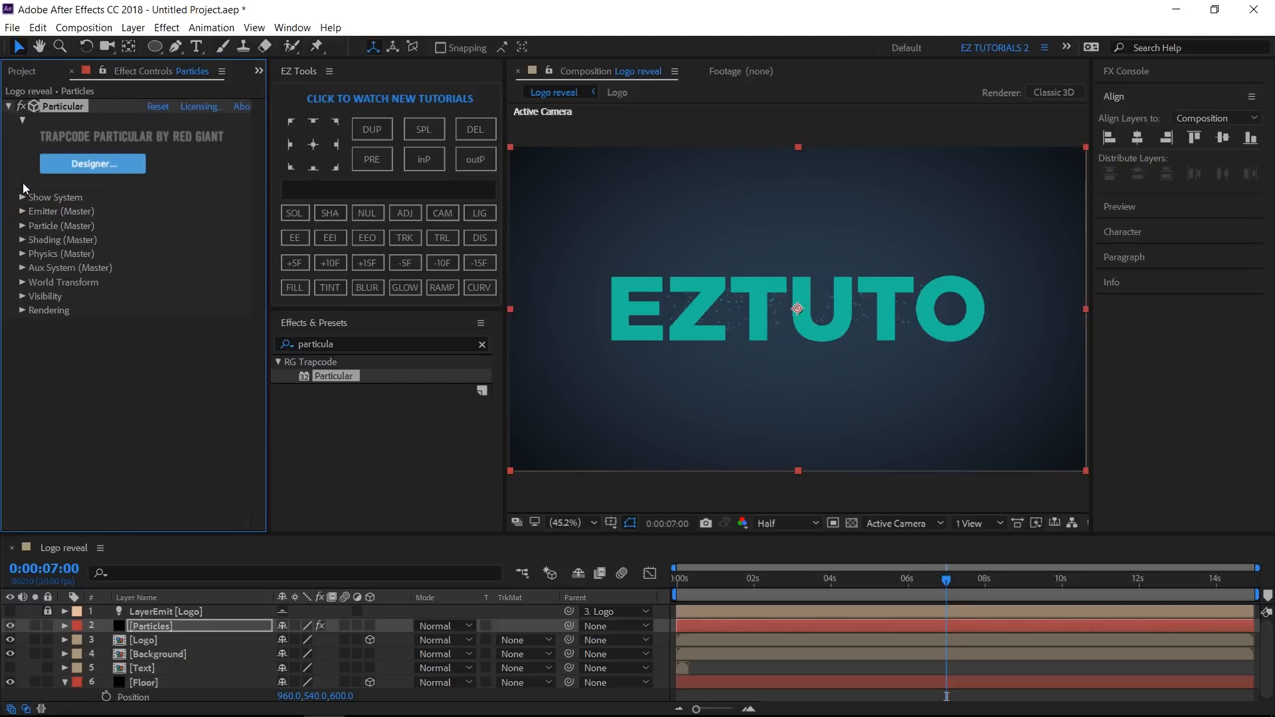
{"action": "left_click", "coordinate": [21, 226]}
{"action": "scroll", "coordinate": [22, 232], "scroll_direction": "down", "scroll_amount": 1}
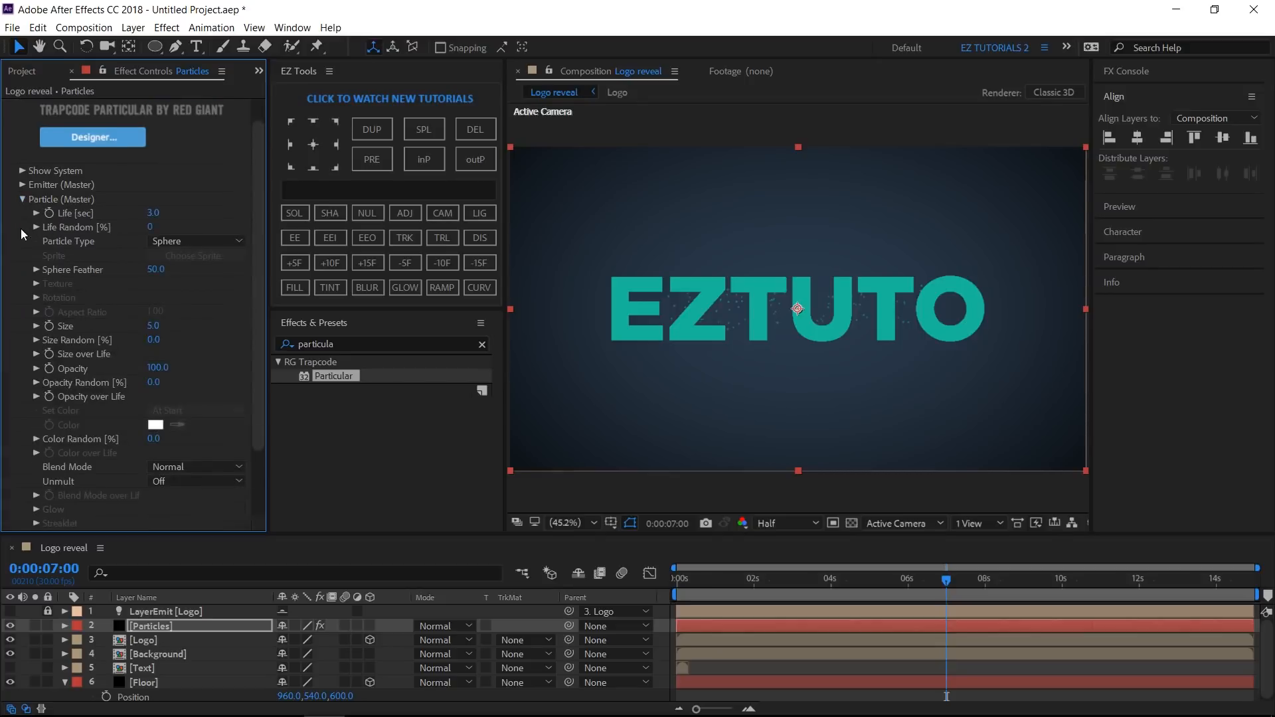
{"action": "left_click", "coordinate": [154, 213]}
{"action": "type", "text": "15"}
{"action": "key", "text": "Return"}
{"action": "left_click", "coordinate": [205, 239]}
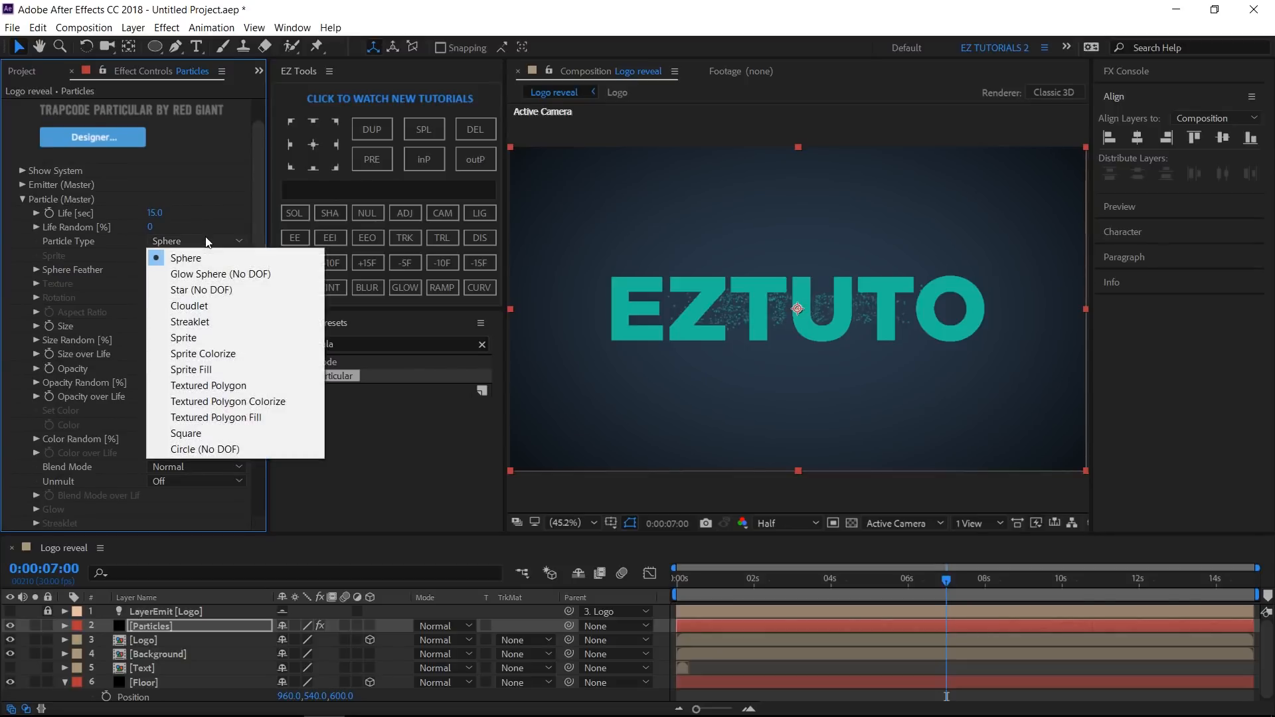
{"action": "left_click", "coordinate": [196, 337]}
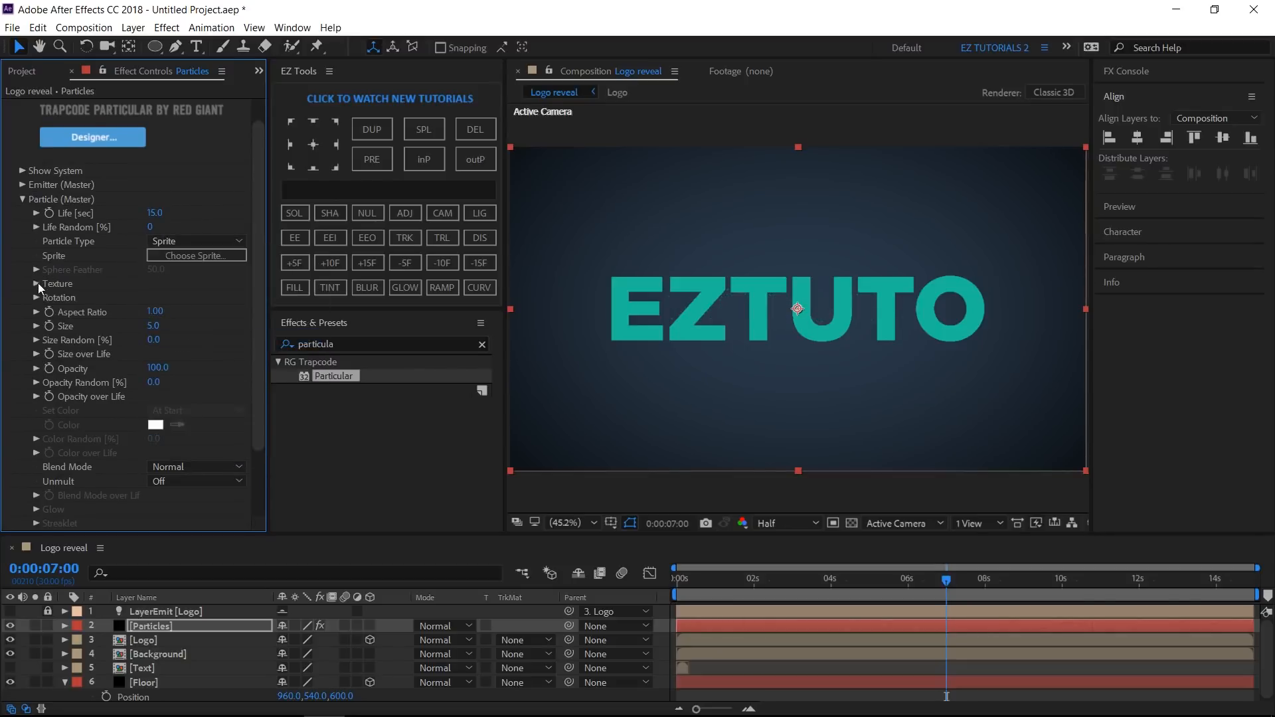
- Use the Text layer as the sprite texture with Random - Still Frame time sampling
{"action": "left_click", "coordinate": [37, 284]}
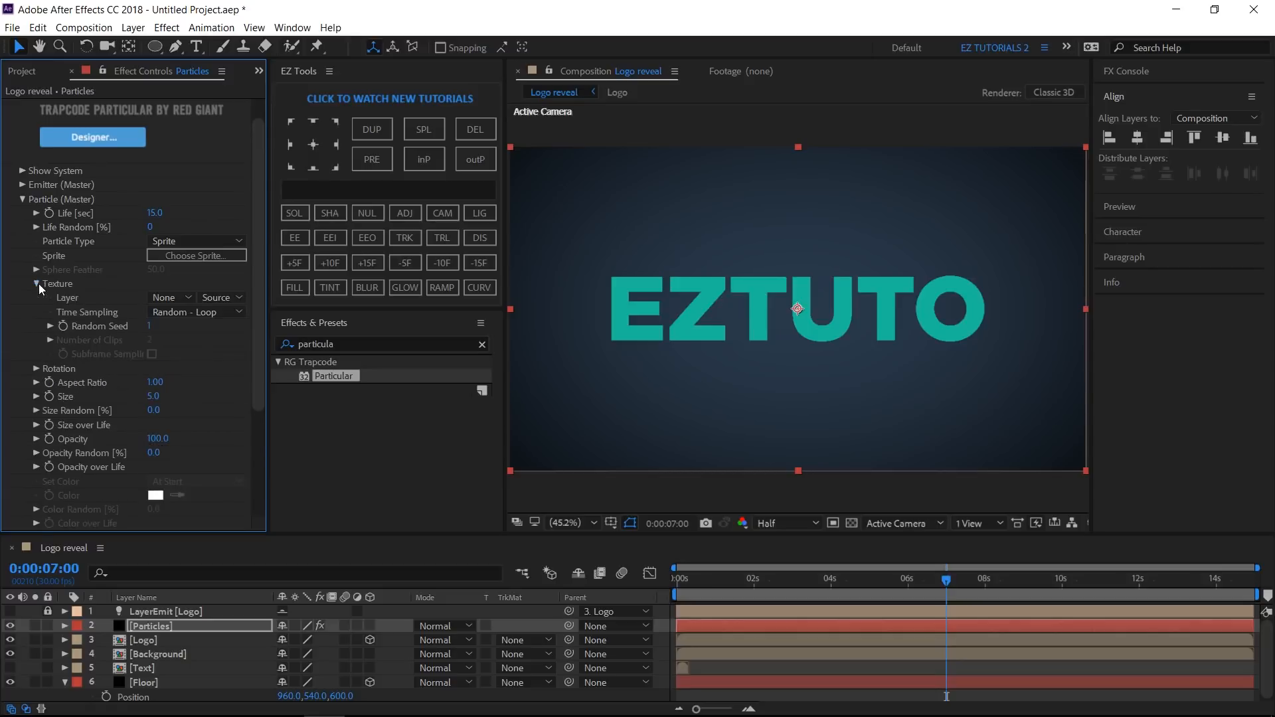
{"action": "left_click", "coordinate": [165, 303]}
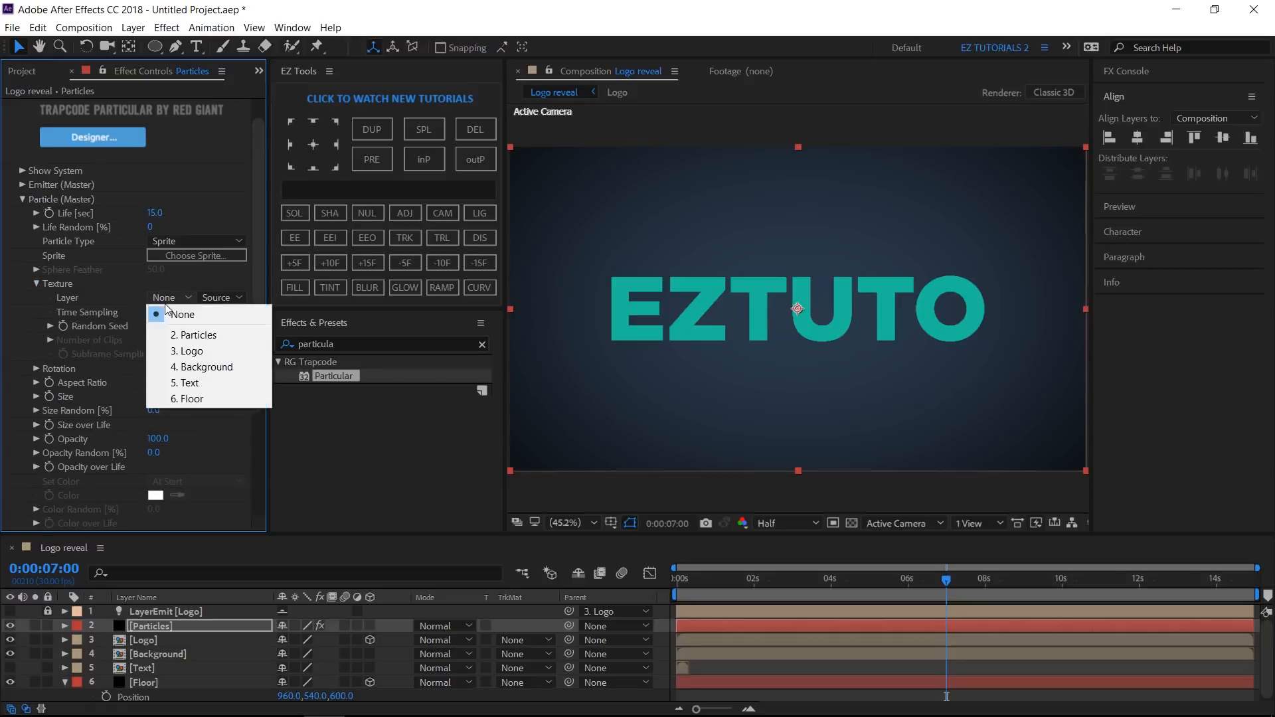
{"action": "left_click", "coordinate": [194, 385]}
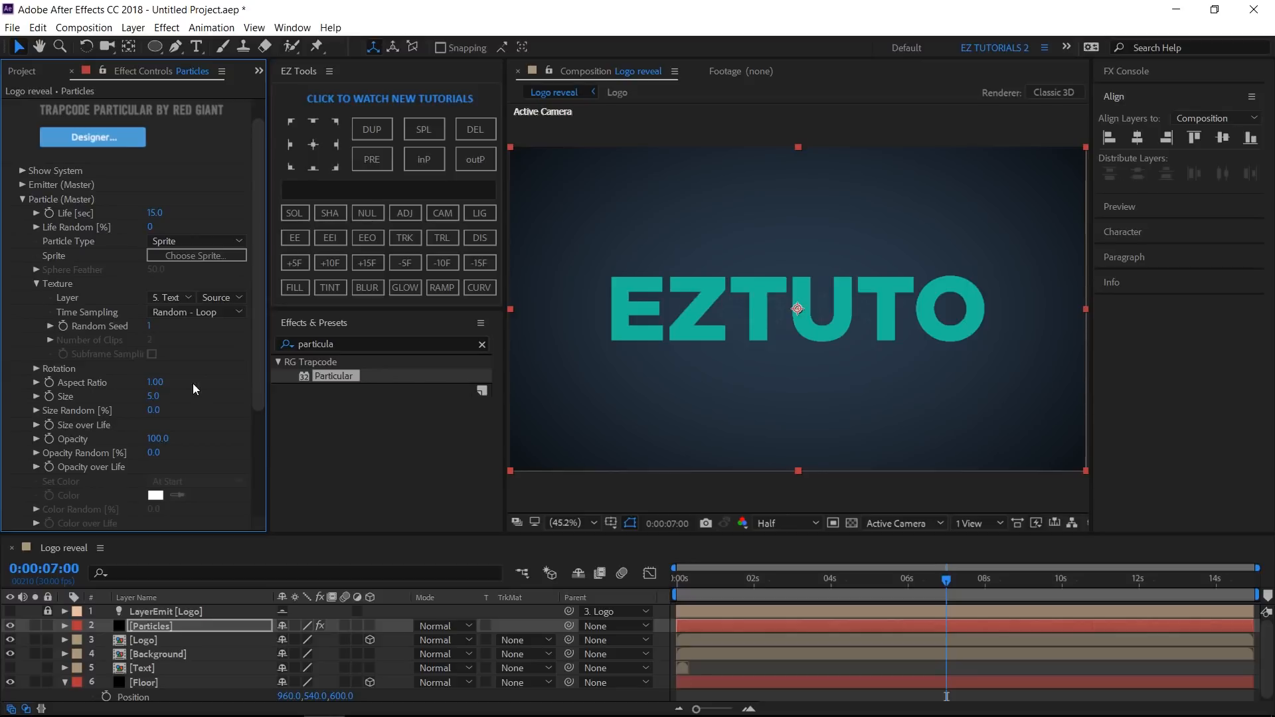
{"action": "left_click", "coordinate": [172, 313]}
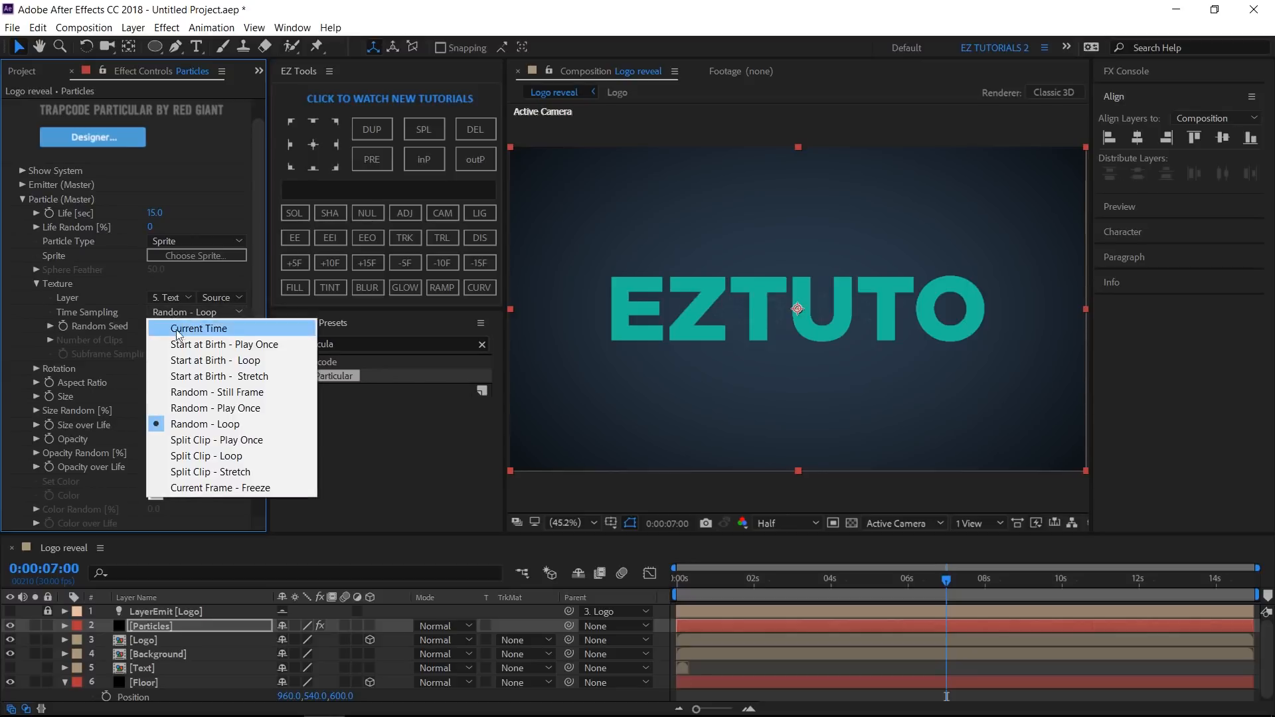
{"action": "left_click", "coordinate": [193, 392]}
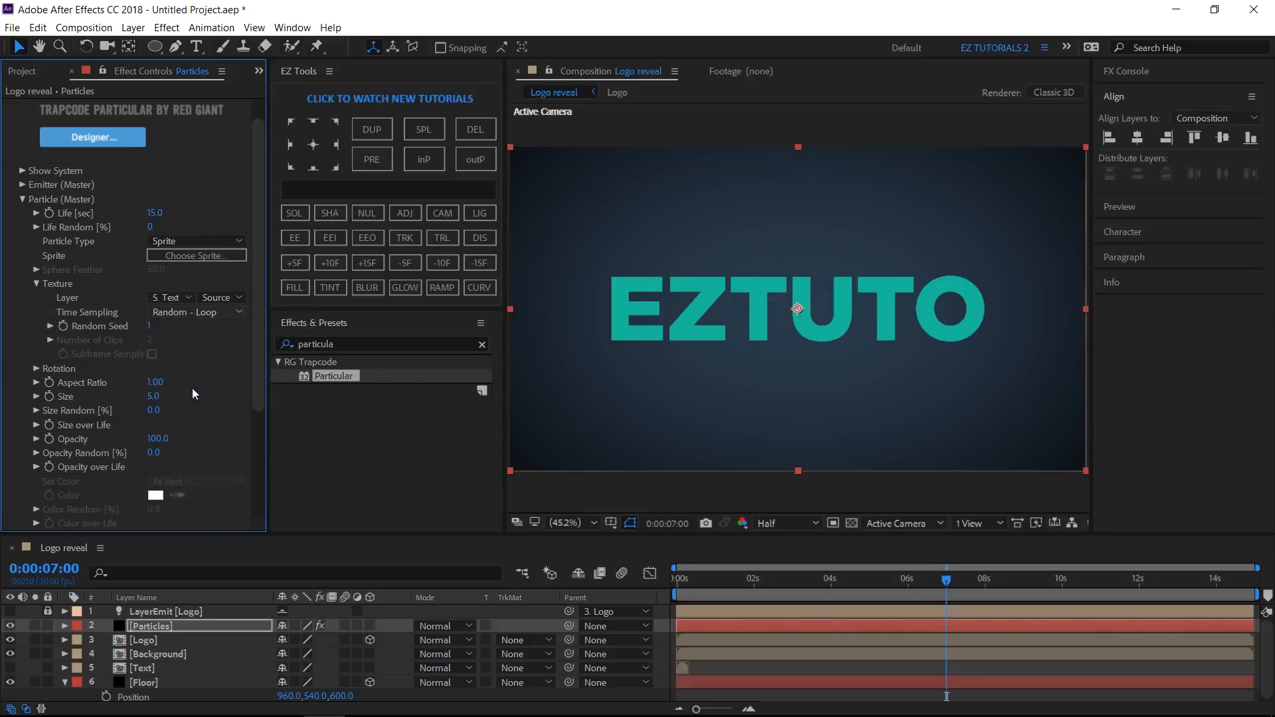
- Set the particle Size to 25 and Size Random to 30
{"action": "left_click", "coordinate": [155, 396]}
{"action": "type", "text": "25"}
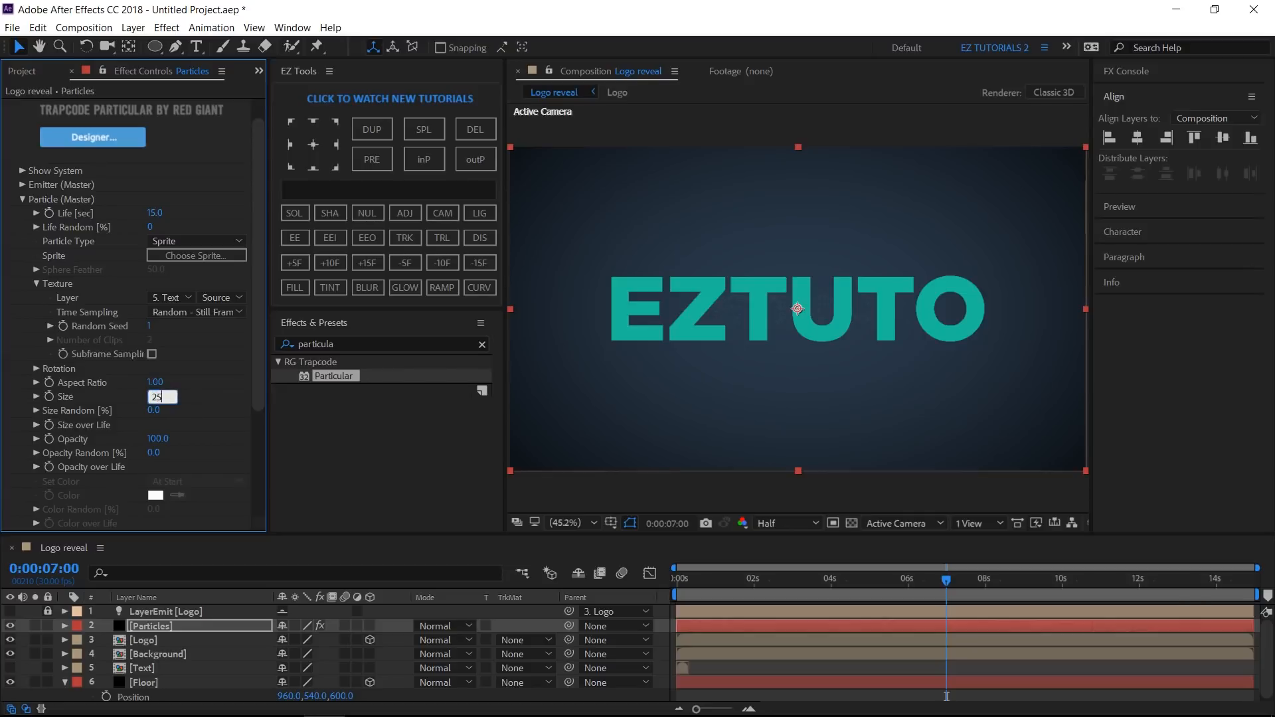
{"action": "key", "text": "Return"}
{"action": "left_click", "coordinate": [155, 410]}
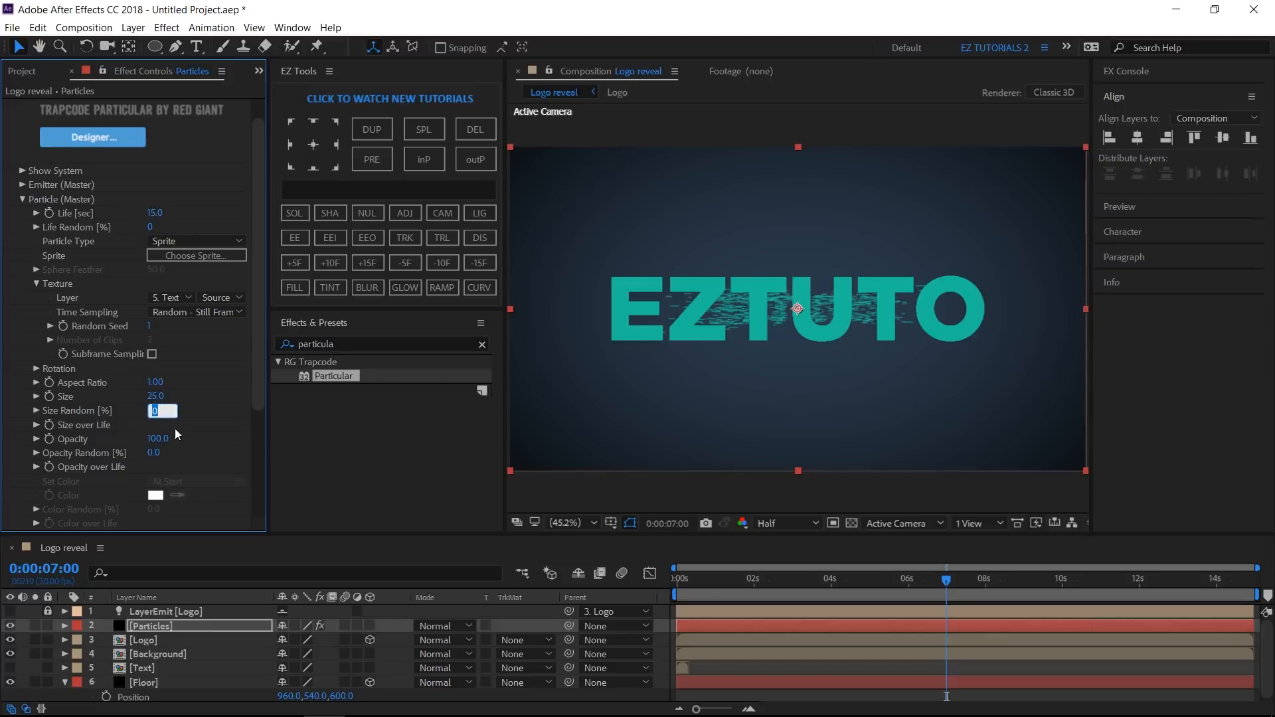
{"action": "type", "text": "30"}
- Set the particle Opacity to 90 and Opacity Random to 20
{"action": "left_click", "coordinate": [158, 438]}
{"action": "type", "text": "90"}
{"action": "key", "text": "Tab"}
{"action": "type", "text": "20"}
- Hide the Logo layer and switch Particular's Physics Model to Bounce
{"action": "left_click", "coordinate": [10, 640]}
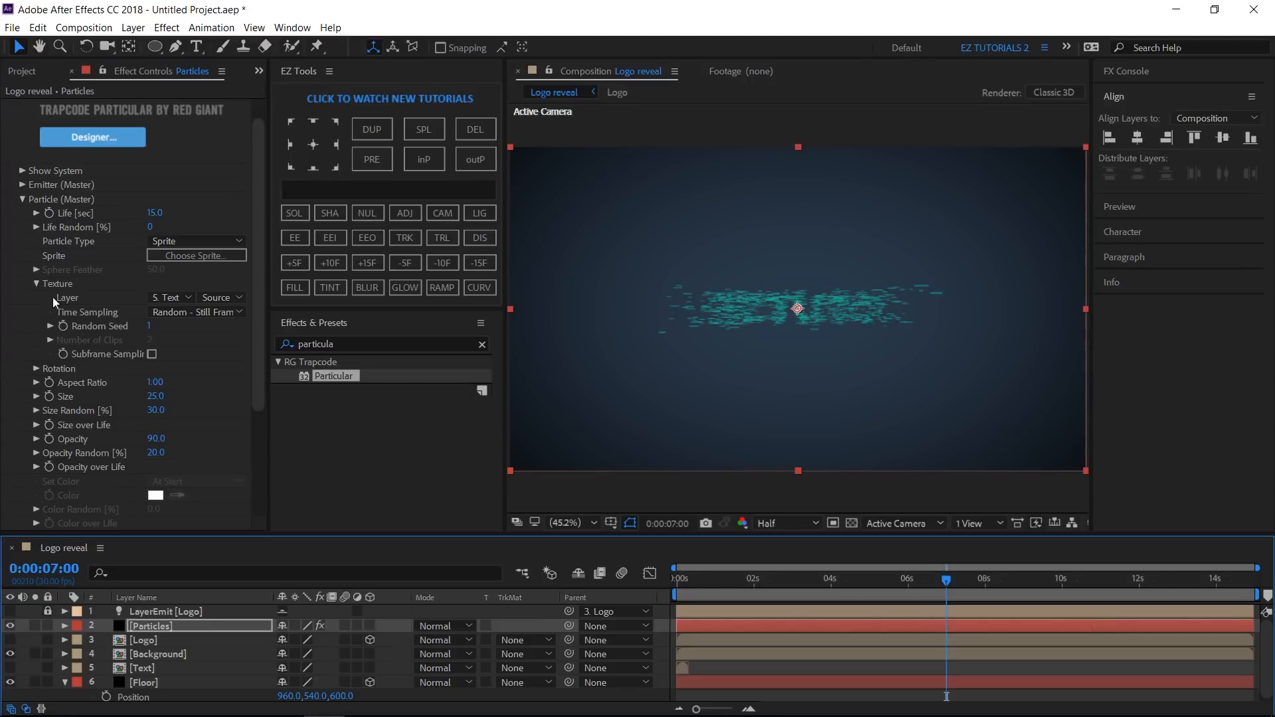
{"action": "left_click", "coordinate": [22, 198]}
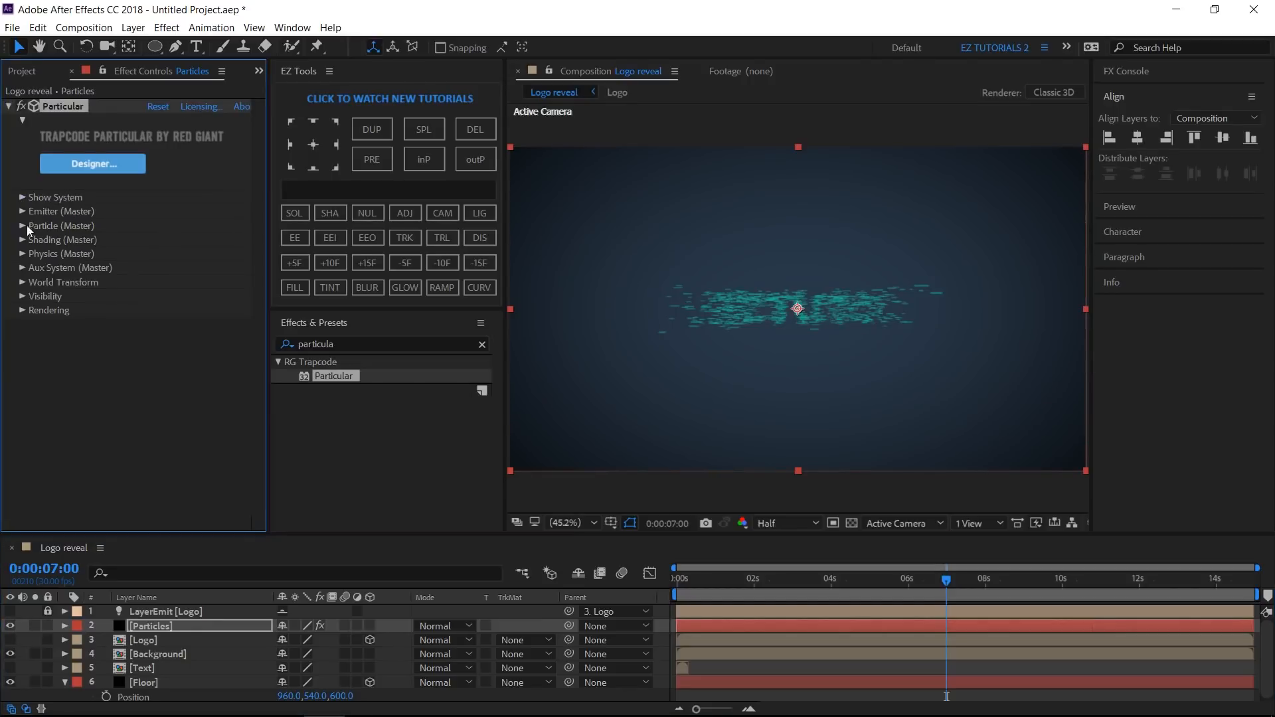
{"action": "left_click", "coordinate": [22, 254]}
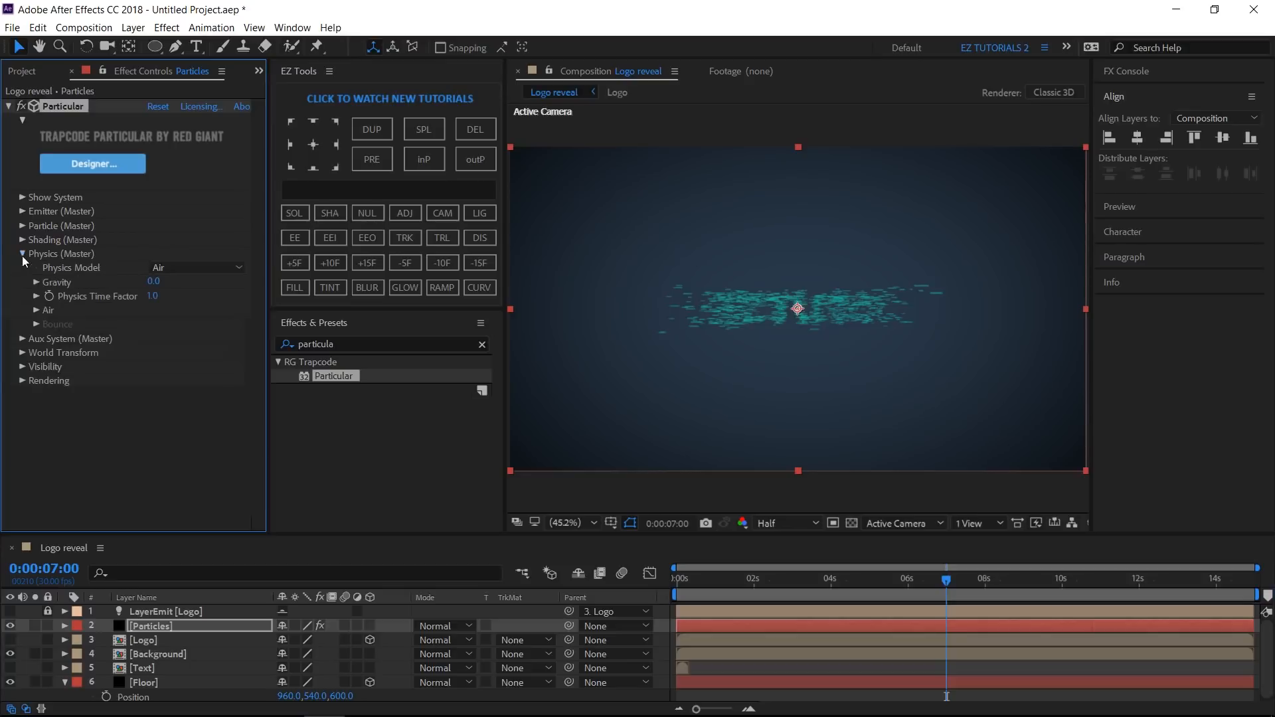
{"action": "left_click", "coordinate": [169, 269]}
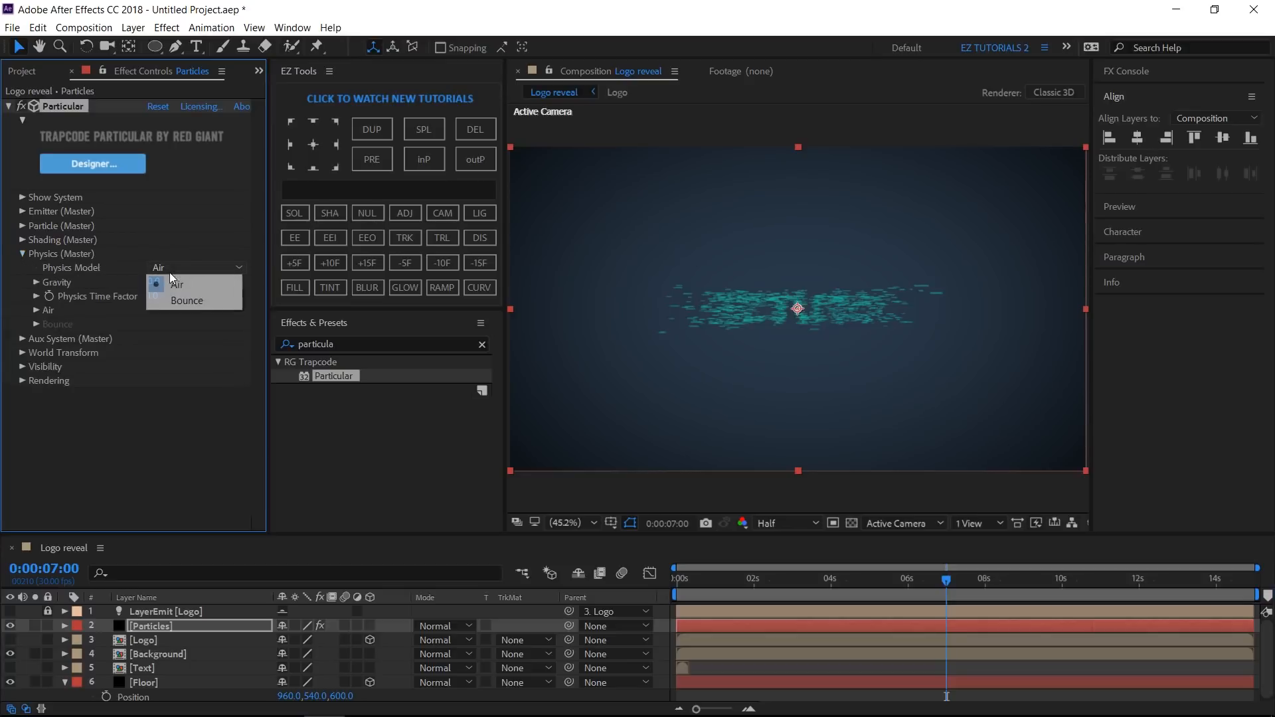
{"action": "left_click", "coordinate": [173, 302]}
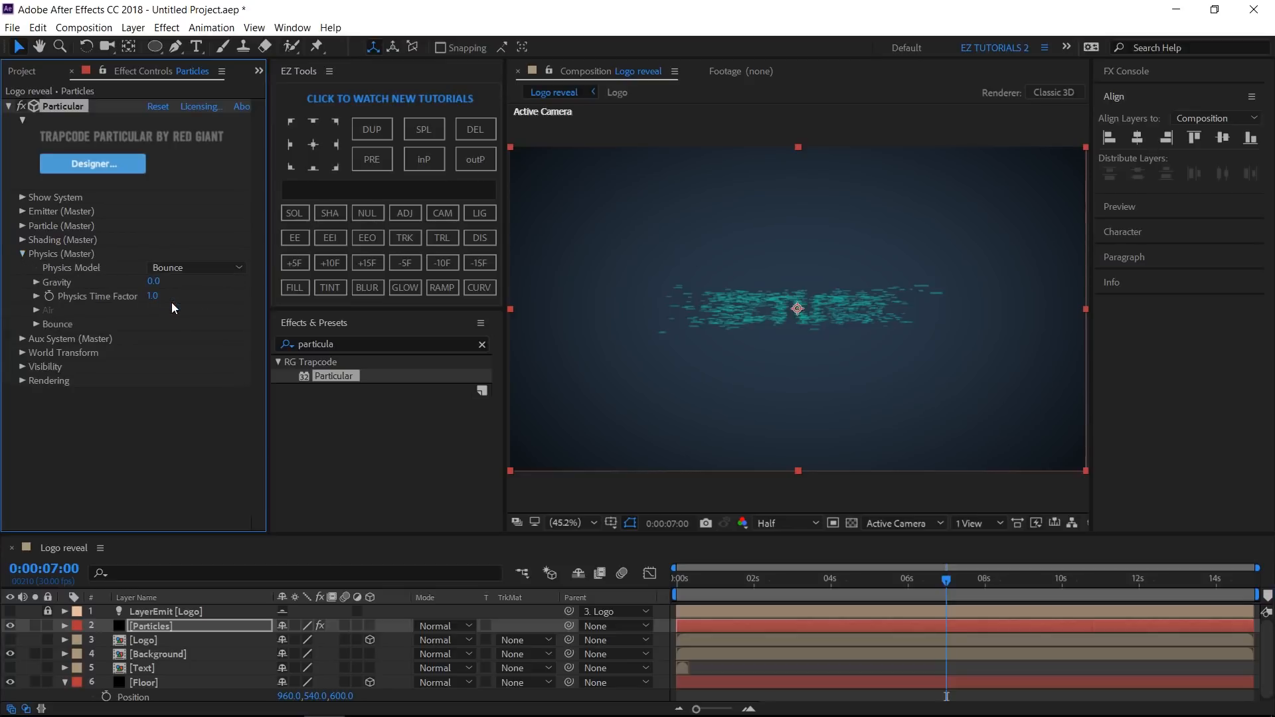
{"action": "left_click", "coordinate": [37, 325]}
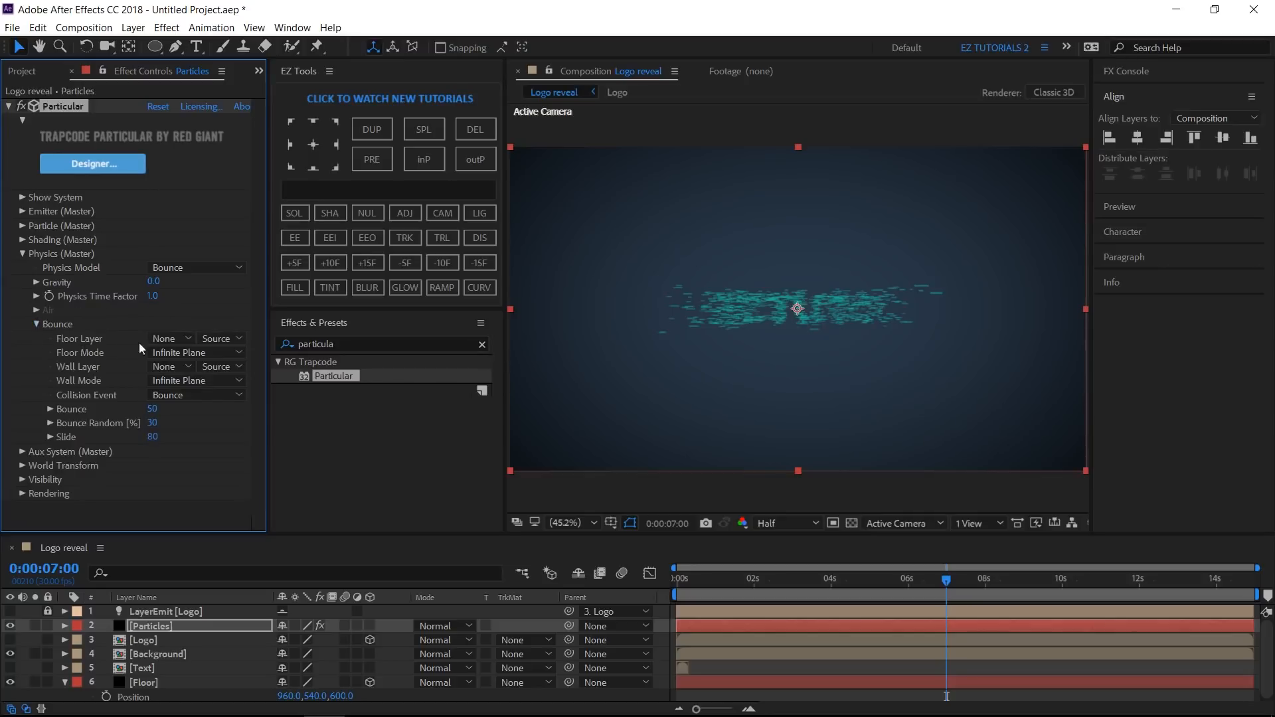
- Set the Bounce Floor Layer to the Floor layer and the Collision Event to Stick
{"action": "left_click", "coordinate": [166, 340]}
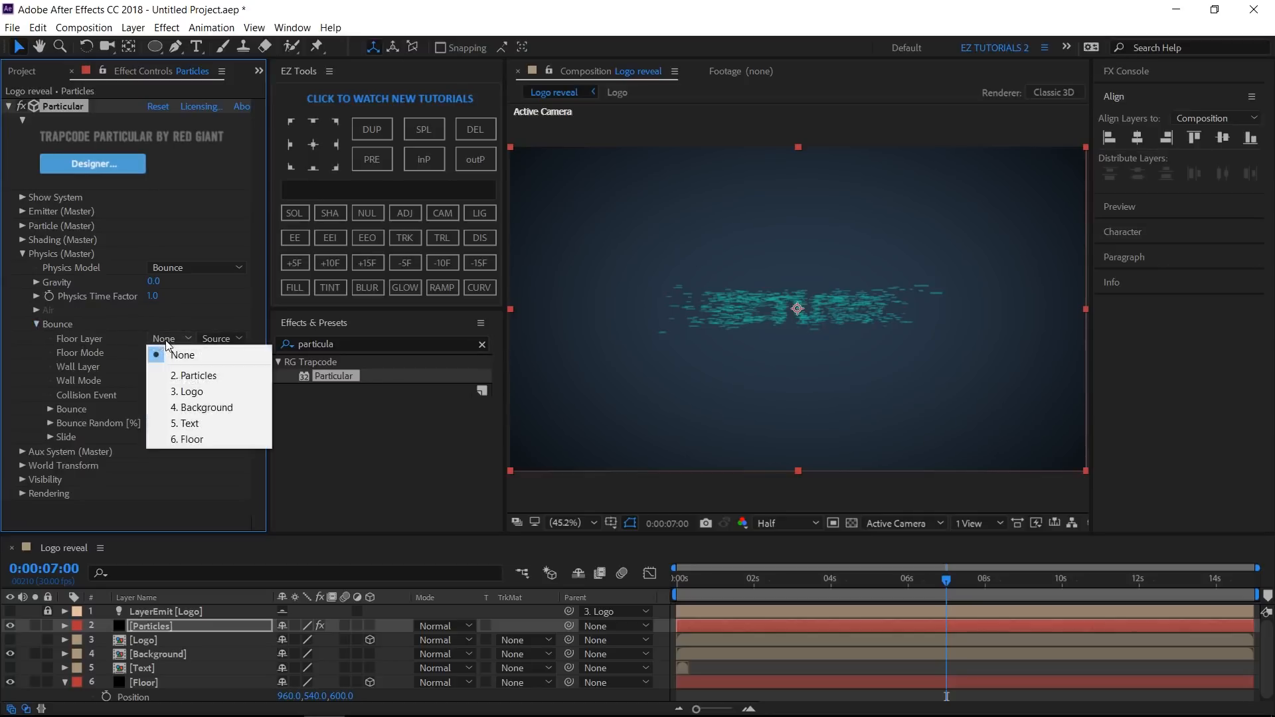
{"action": "left_click", "coordinate": [190, 440]}
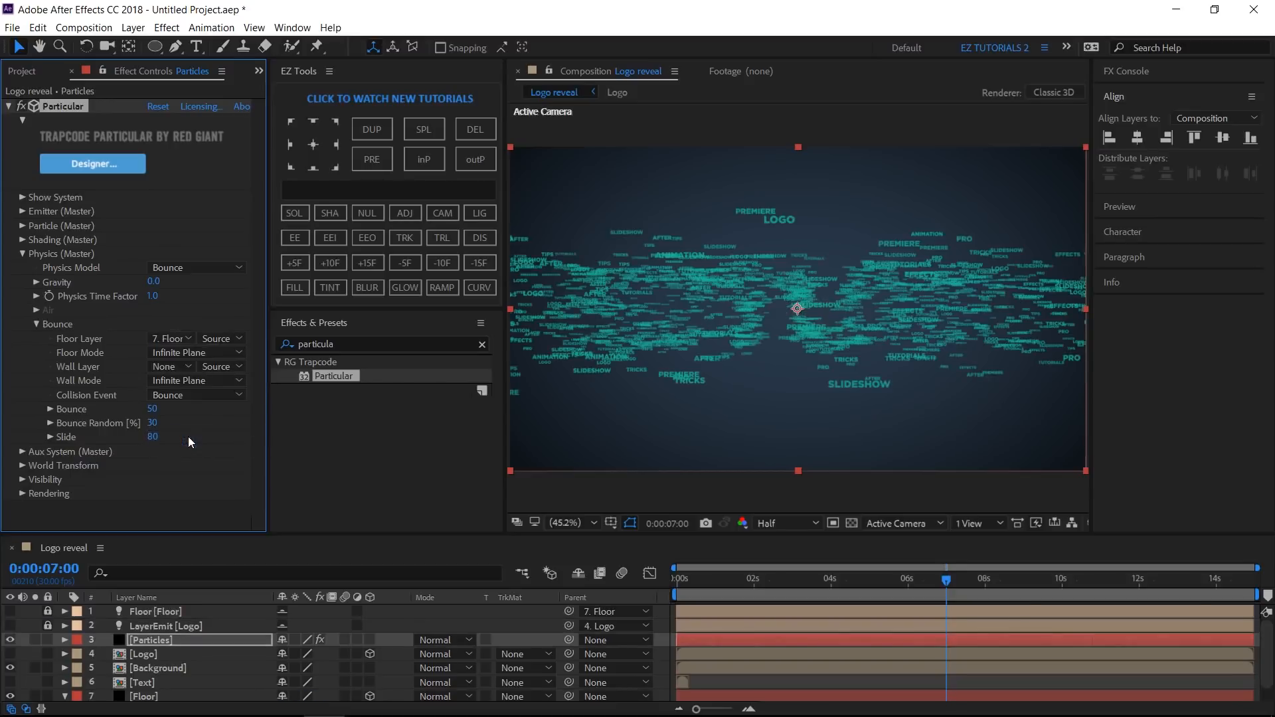
{"action": "left_click", "coordinate": [190, 395]}
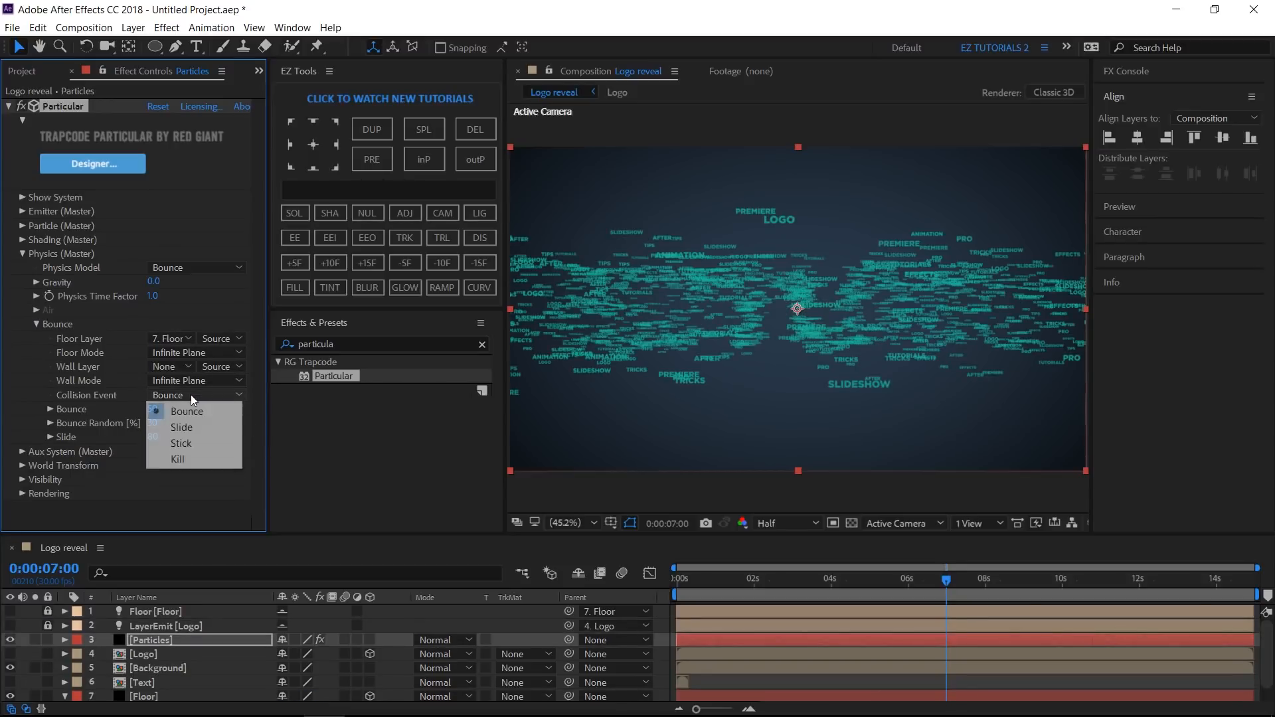
{"action": "left_click", "coordinate": [184, 442]}
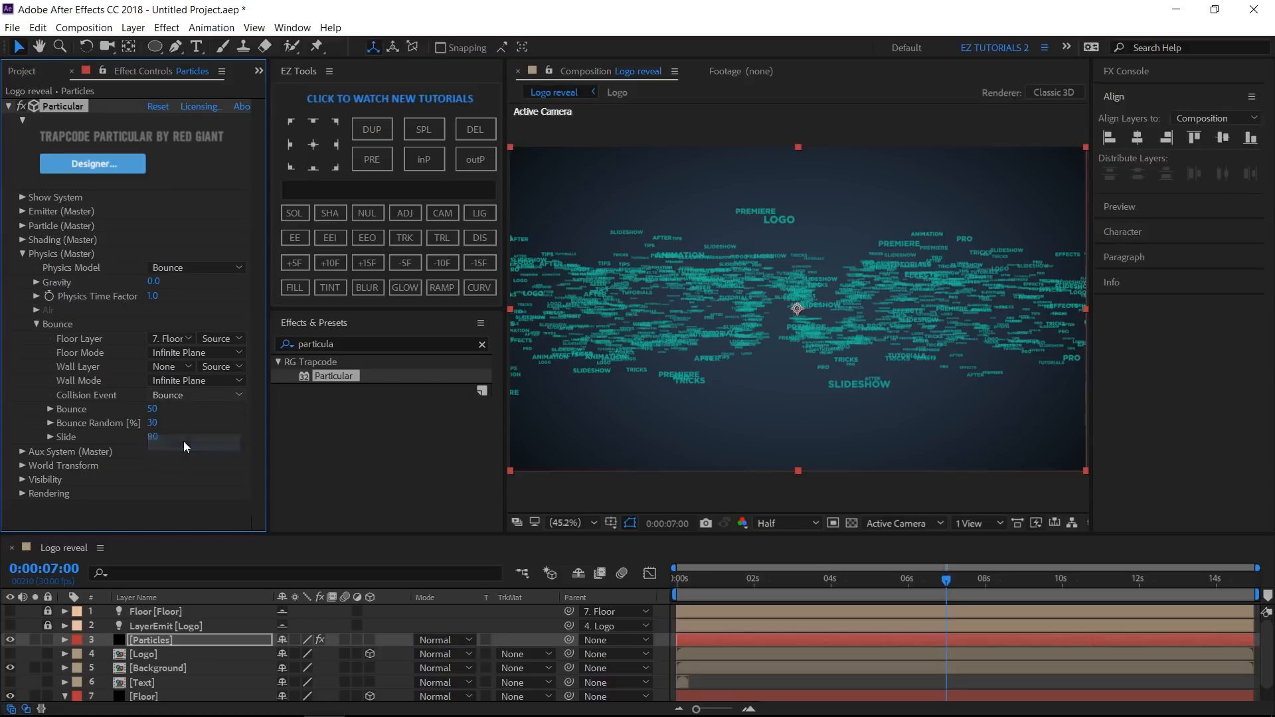
- In Particular's Visibility settings, set Near Start Fade to 180 and Near Vanish to 30
{"action": "left_click", "coordinate": [23, 254]}
{"action": "left_click", "coordinate": [23, 296]}
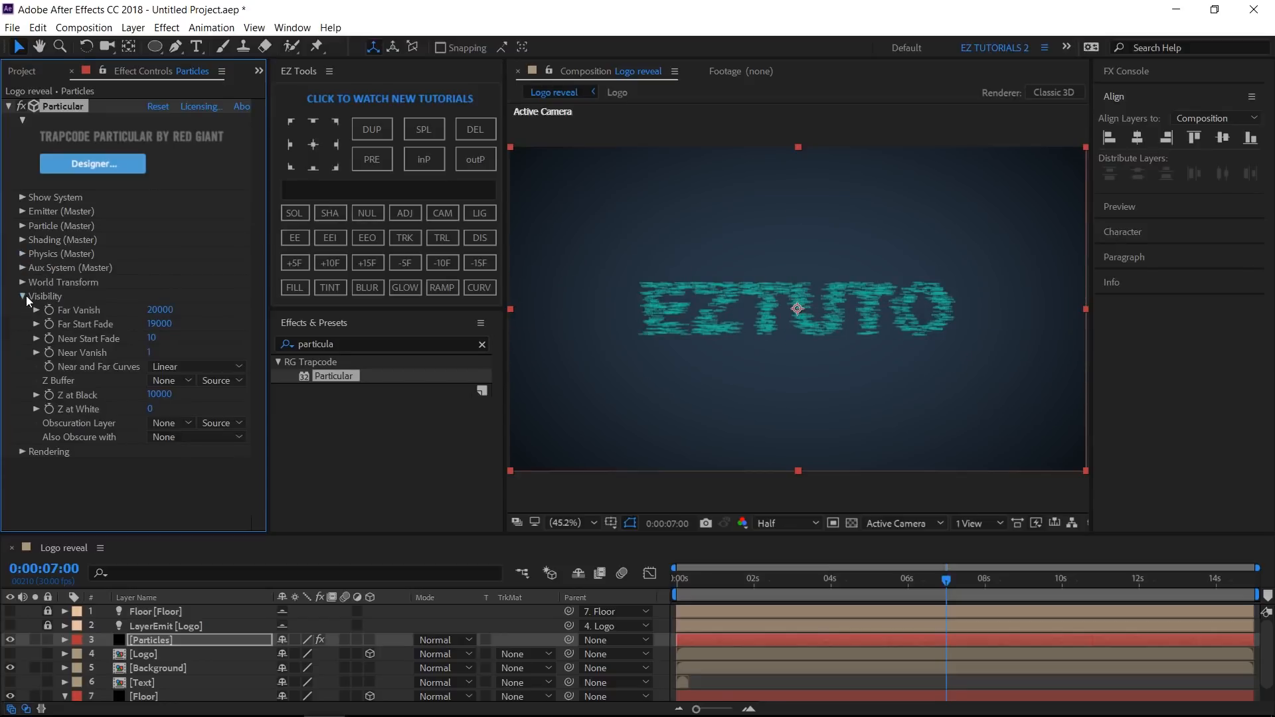
{"action": "left_click", "coordinate": [151, 338]}
{"action": "type", "text": "180"}
{"action": "key", "text": "Tab"}
{"action": "type", "text": "30"}
{"action": "key", "text": "Return"}
- Add a new camera layer to the composition with its default settings
{"action": "left_click", "coordinate": [454, 216]}
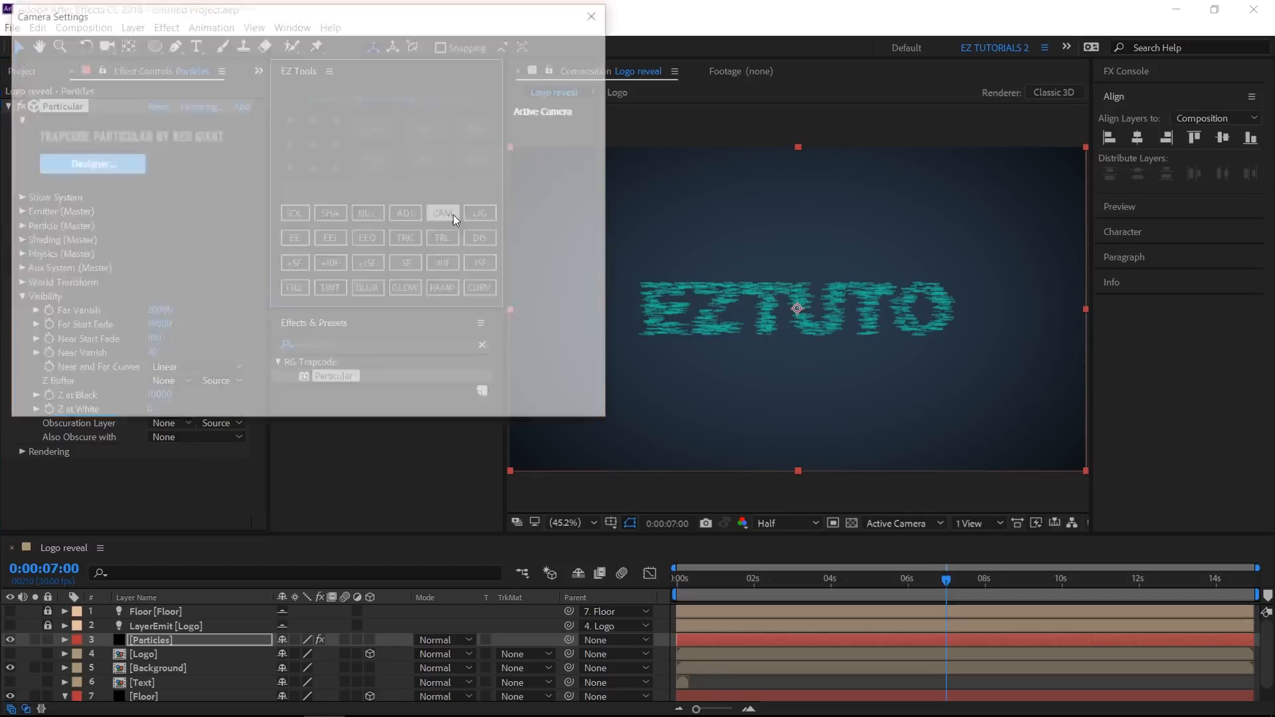
{"action": "left_click", "coordinate": [230, 69]}
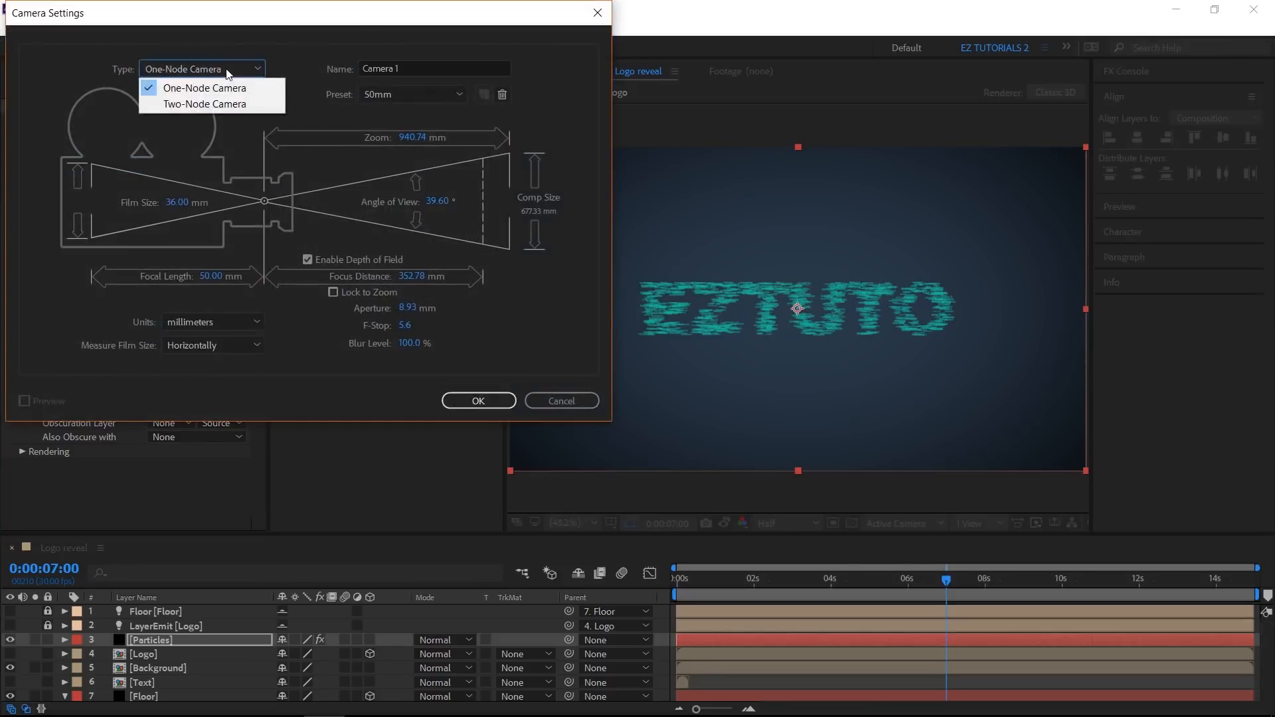
{"action": "left_click", "coordinate": [293, 76]}
{"action": "left_click", "coordinate": [477, 402]}
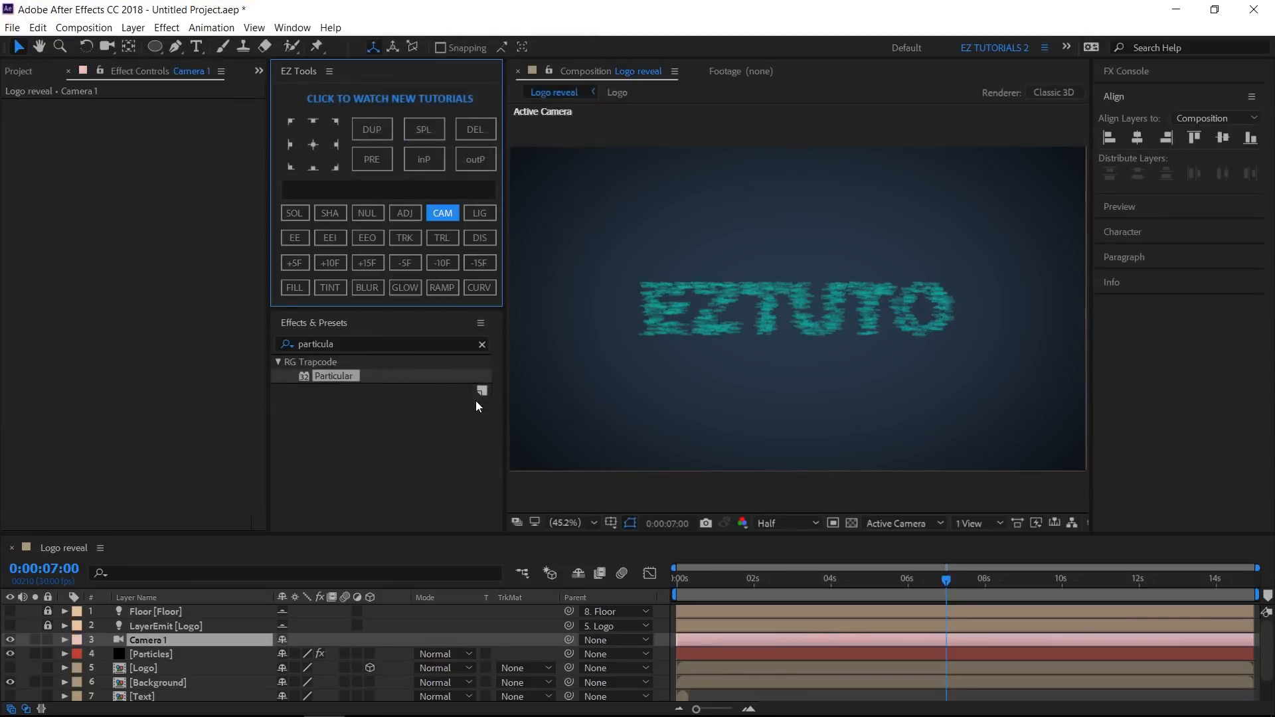
- Turn off Depth of Field in the camera's options
{"action": "left_click", "coordinate": [65, 640]}
{"action": "left_click", "coordinate": [79, 669]}
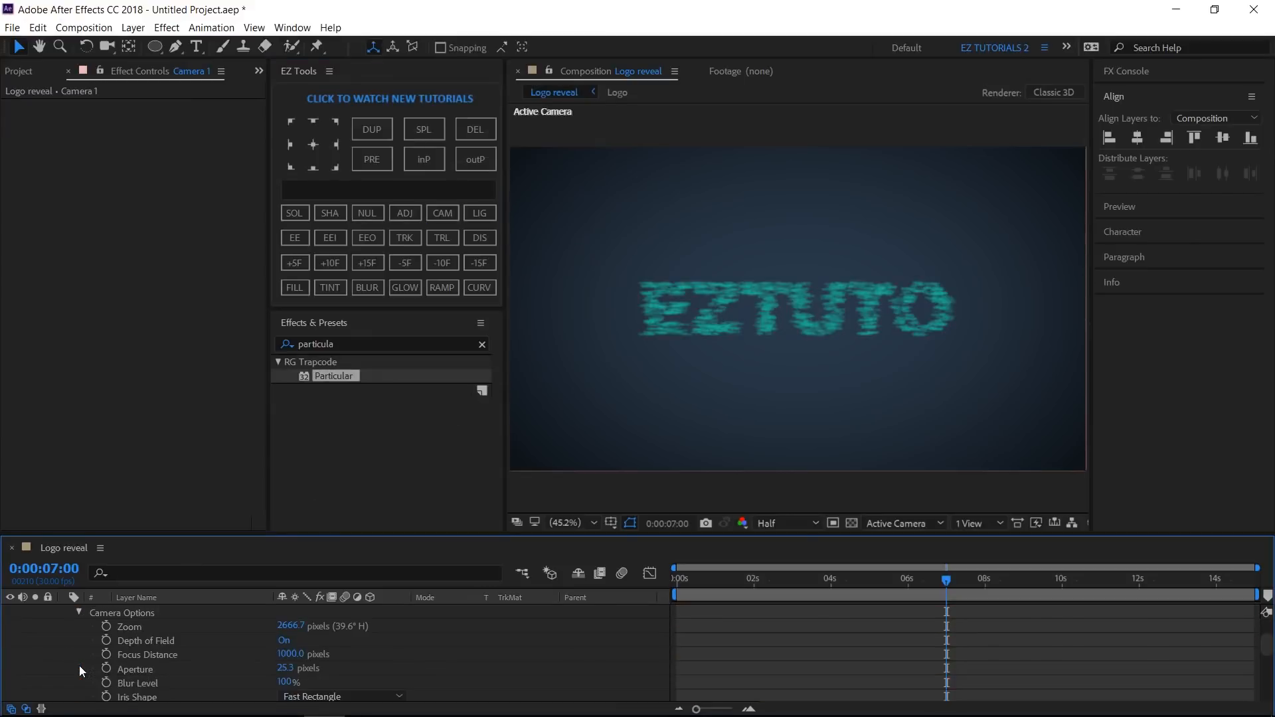
{"action": "left_click", "coordinate": [283, 640]}
{"action": "scroll", "coordinate": [129, 656], "scroll_direction": "up", "scroll_amount": 2}
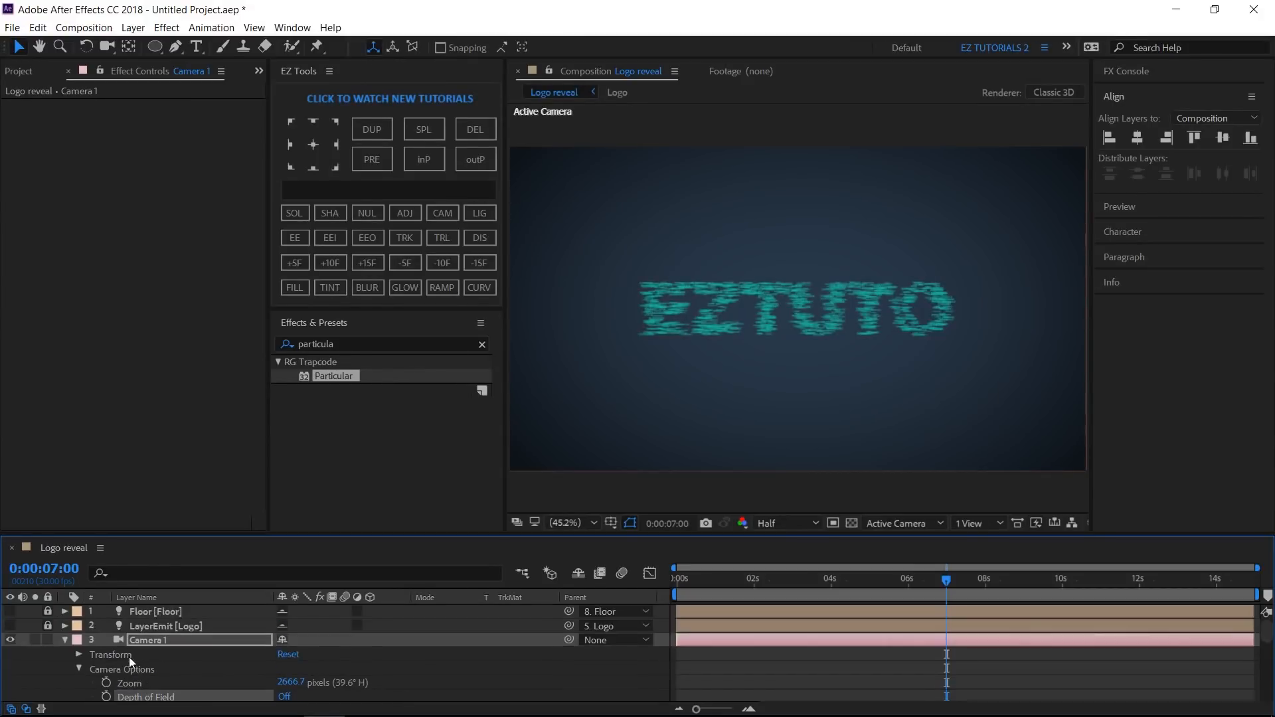
{"action": "left_click", "coordinate": [64, 640]}
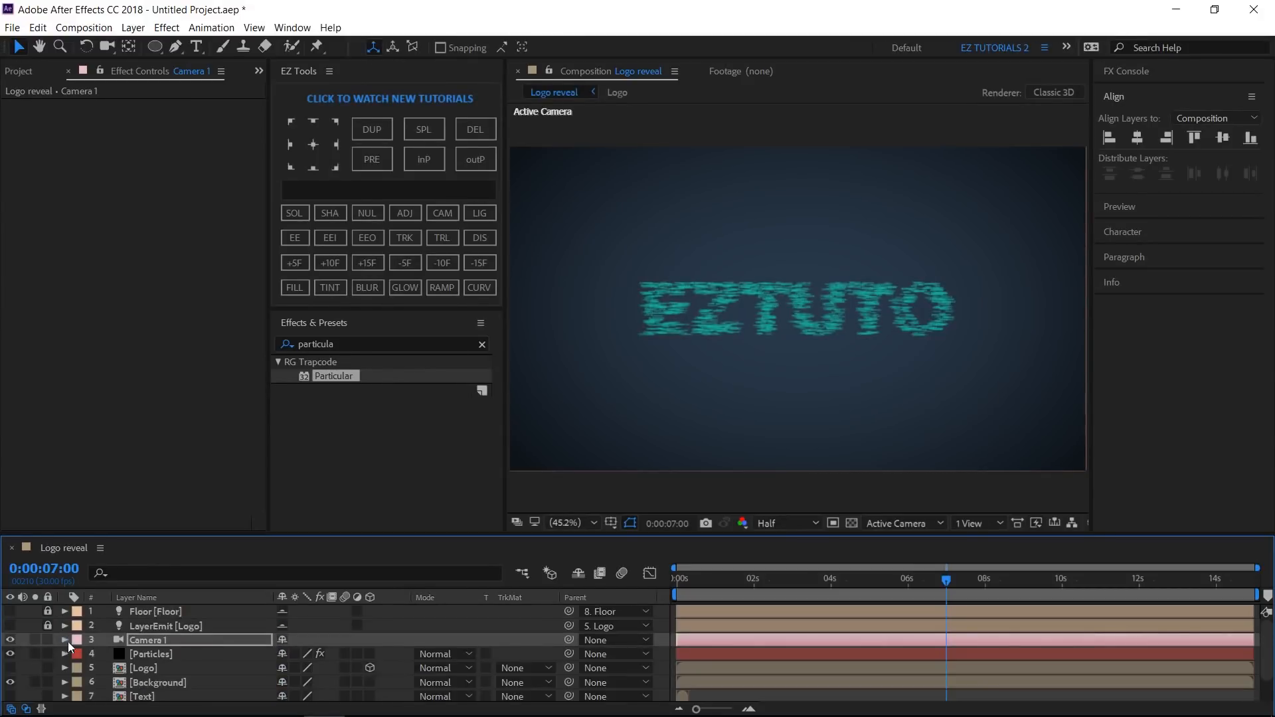
- Keyframe the camera's Position at 0:00:11:00, then set its Z position to 600 at the end of the timeline
{"action": "left_click", "coordinate": [158, 643]}
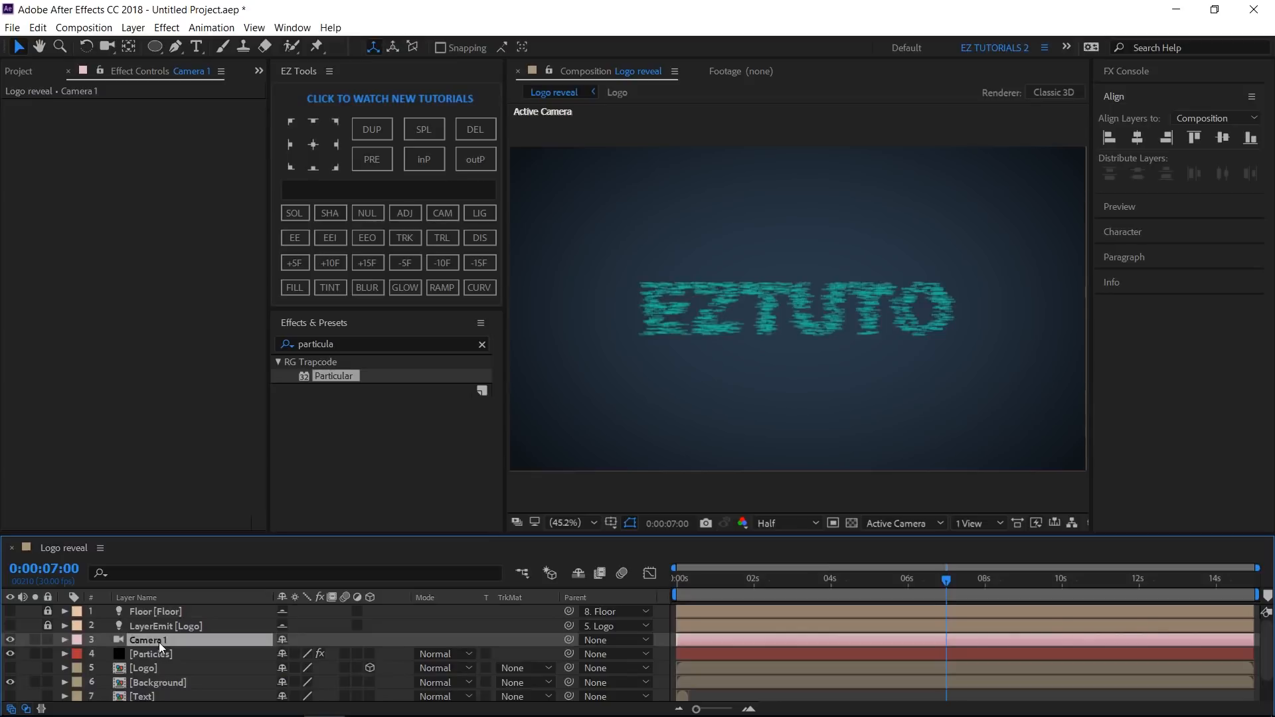
{"action": "key", "text": "p"}
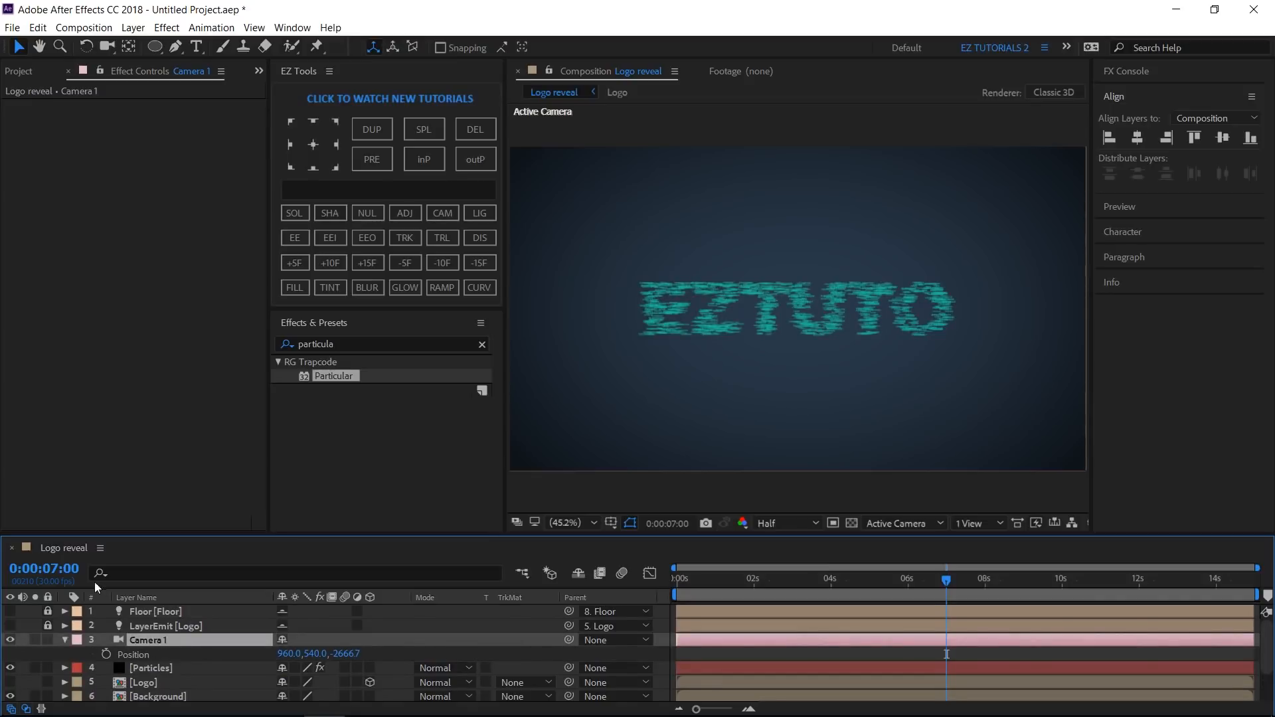
{"action": "left_click", "coordinate": [66, 569]}
{"action": "type", "text": "11"}
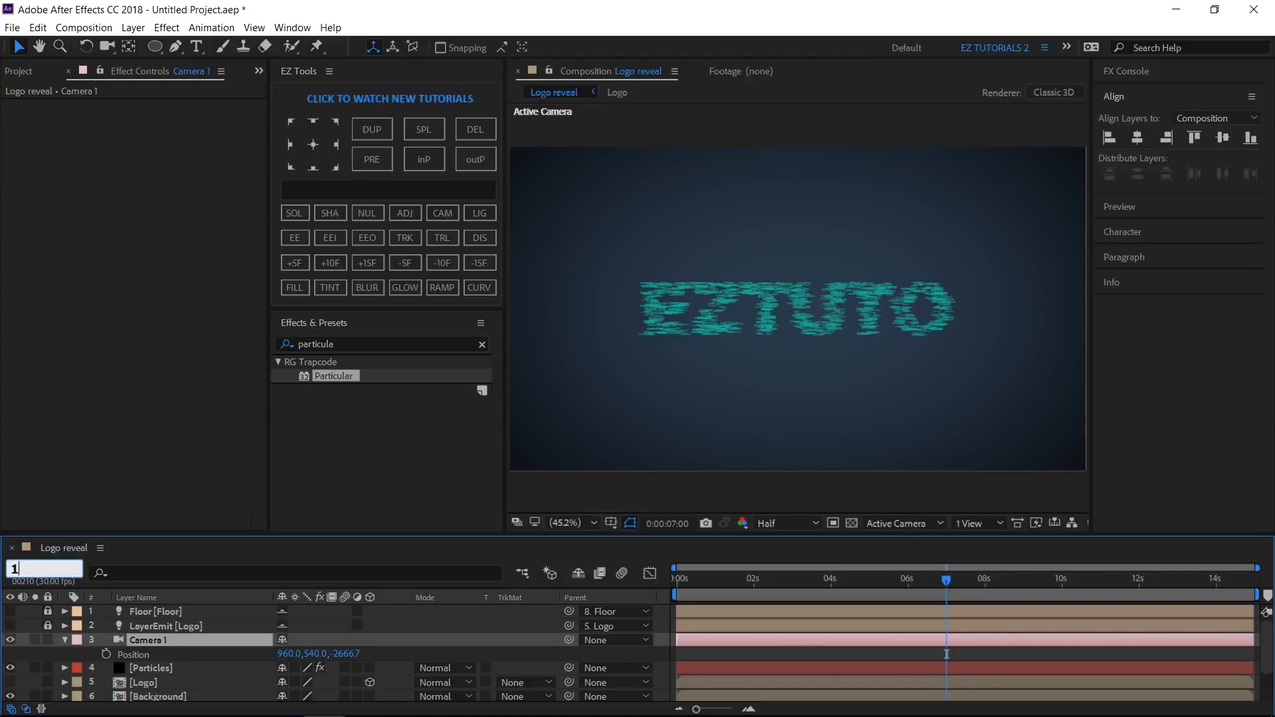
{"action": "type", "text": ".0"}
{"action": "key", "text": "Return"}
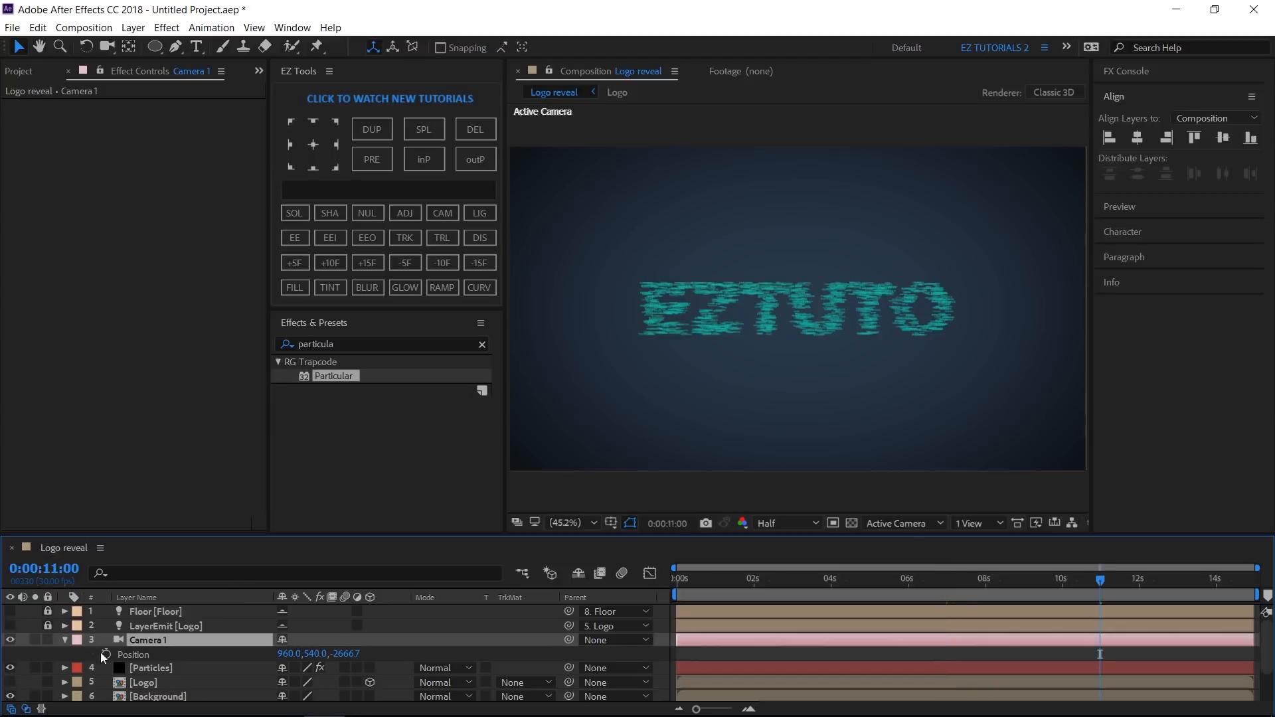
{"action": "left_click", "coordinate": [106, 654]}
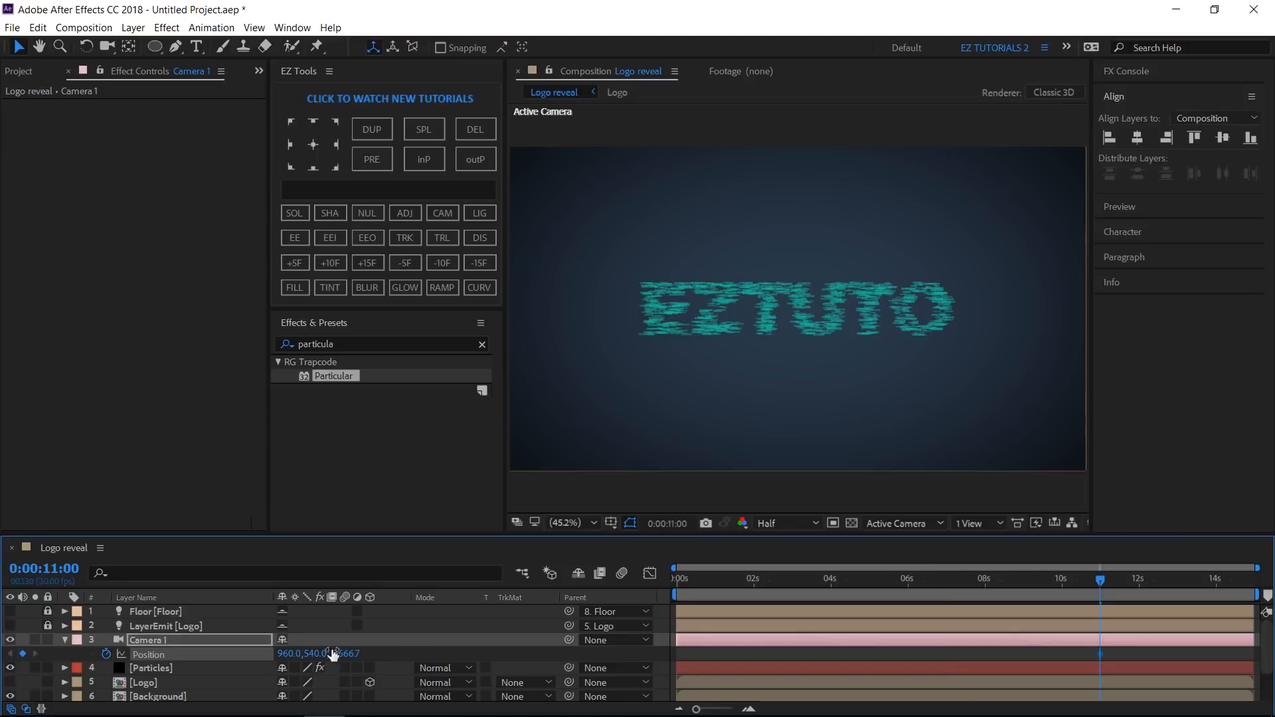
{"action": "left_click_drag", "start_coordinate": [1097, 583], "coordinate": [1255, 583]}
{"action": "left_click", "coordinate": [352, 654]}
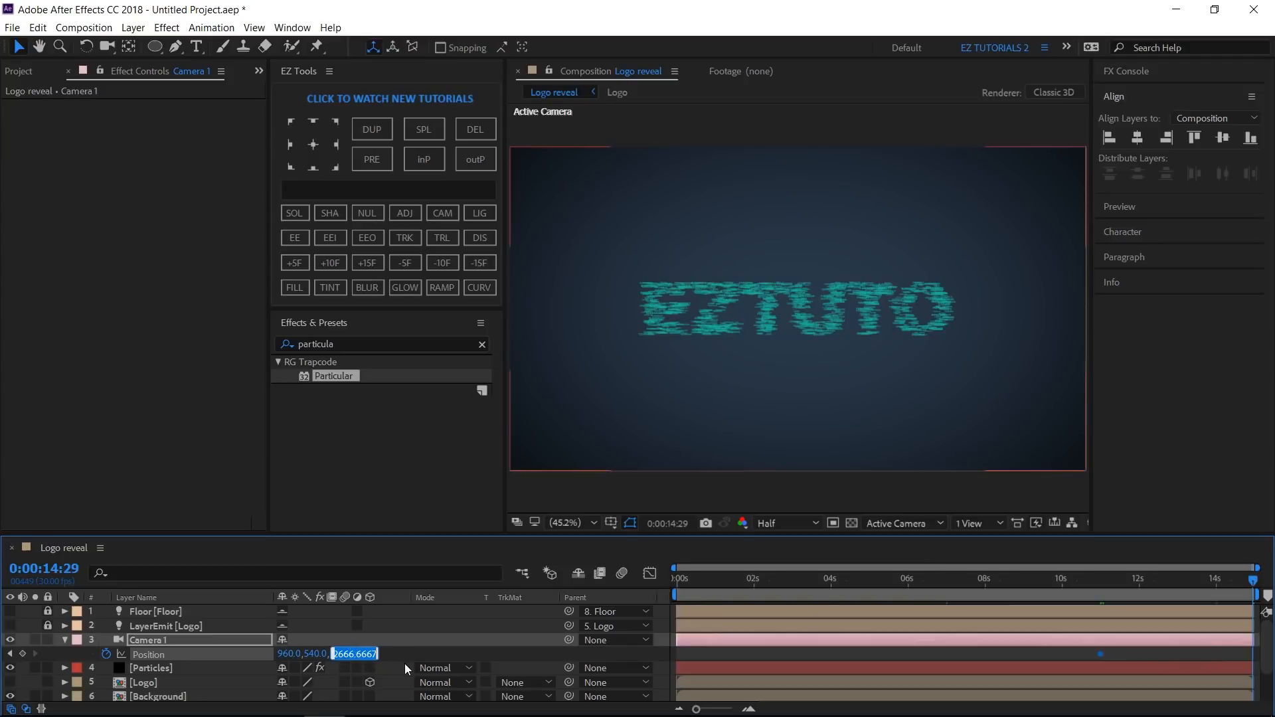
{"action": "type", "text": "600"}
{"action": "key", "text": "Return"}
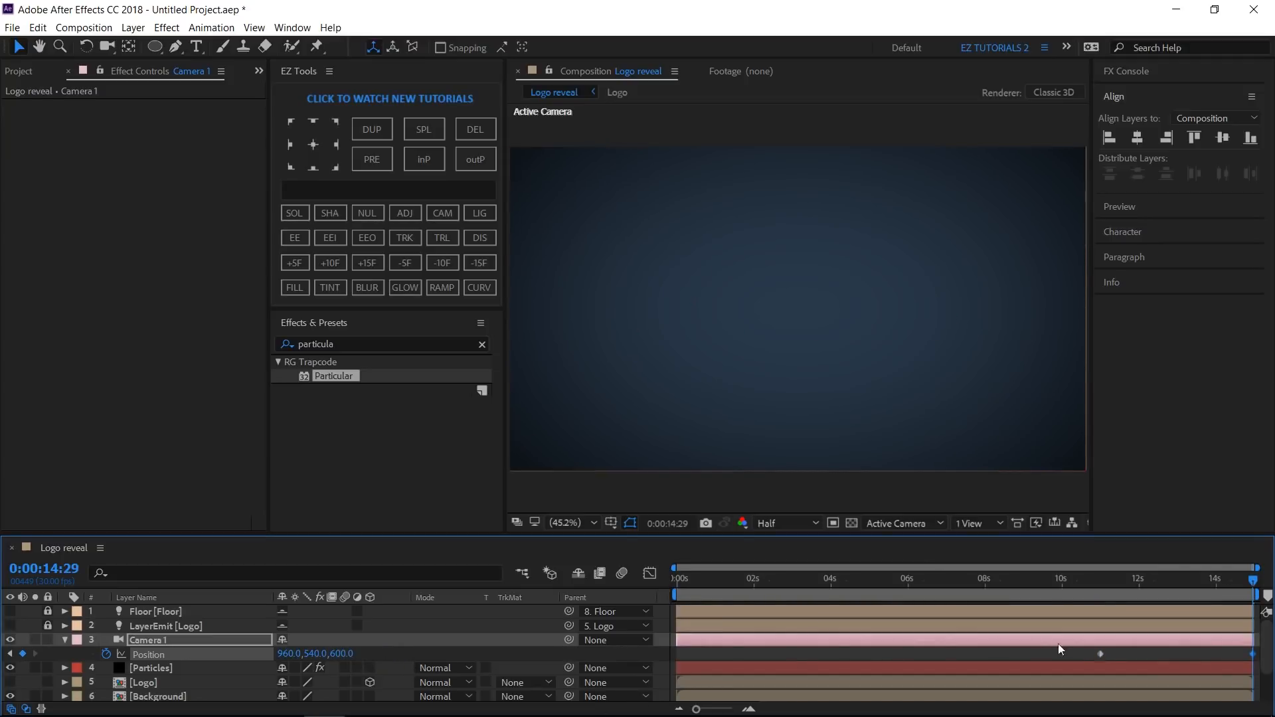
- Apply Easy Ease to the camera's position keyframes and steepen their speed curve in the Graph Editor
{"action": "left_click", "coordinate": [1100, 653]}
{"action": "left_click", "coordinate": [295, 238]}
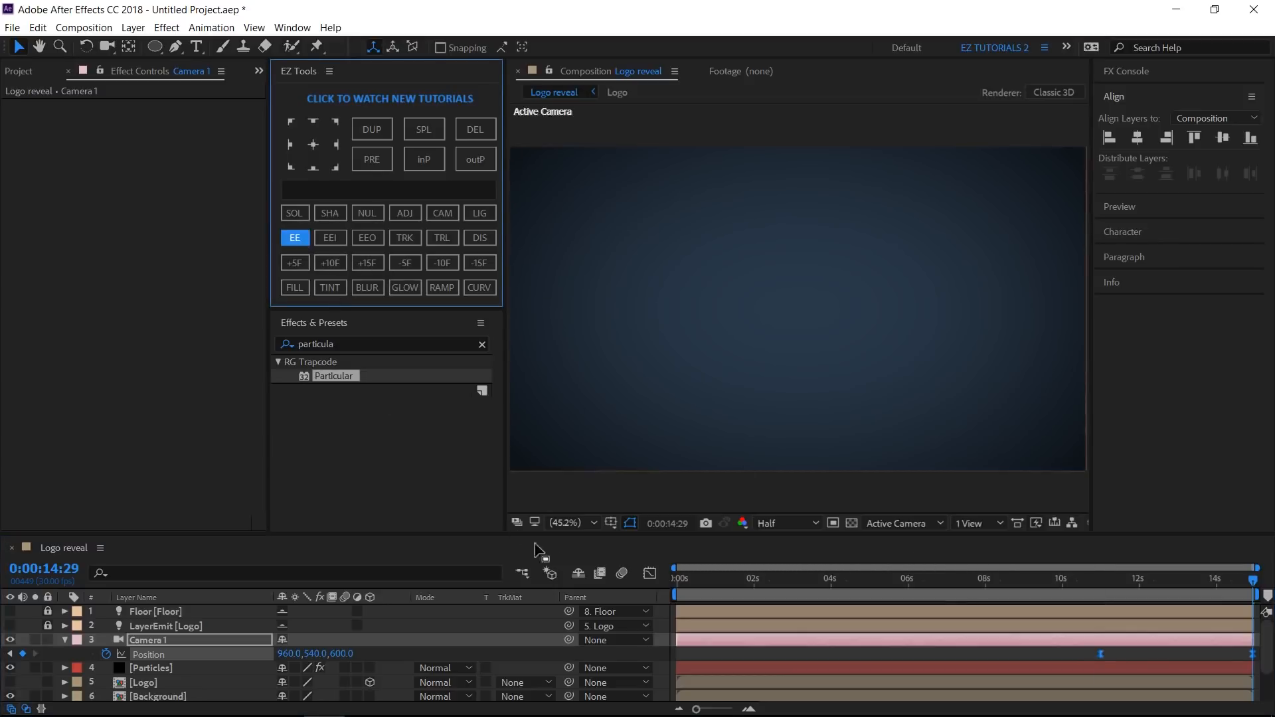
{"action": "left_click", "coordinate": [649, 573]}
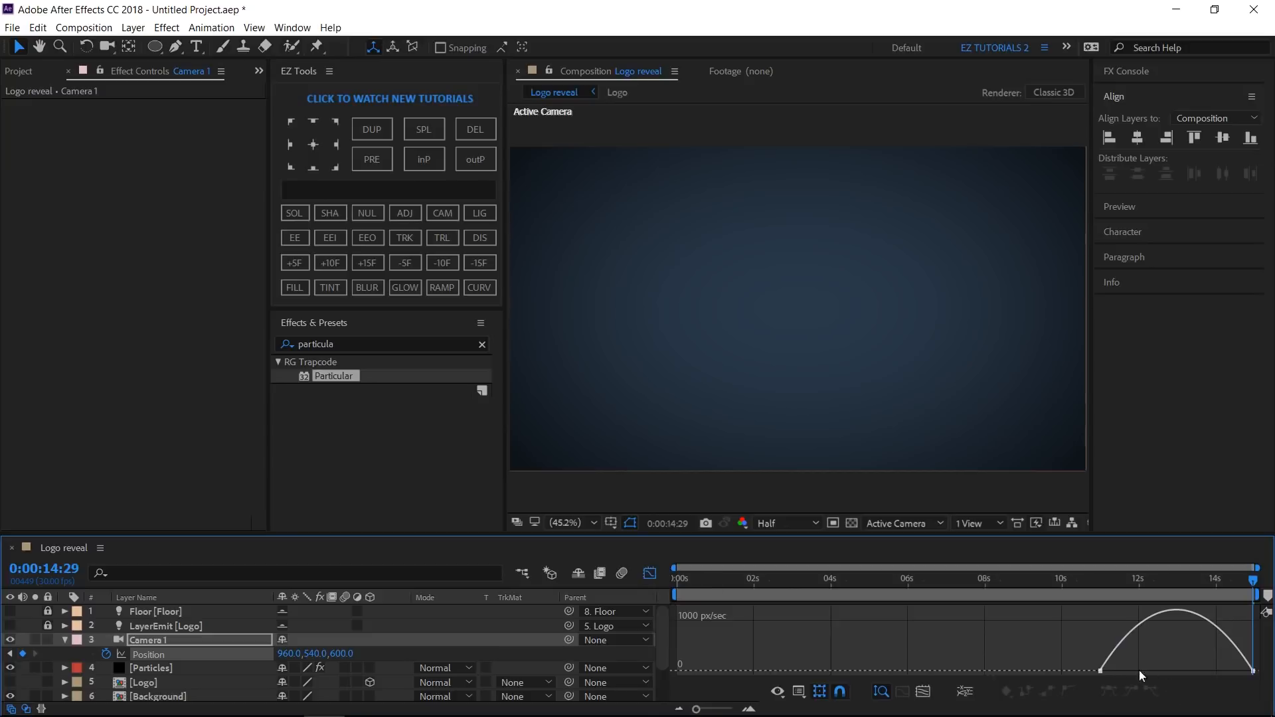
{"action": "left_click", "coordinate": [1101, 670]}
{"action": "left_click_drag", "start_coordinate": [1133, 672], "coordinate": [1206, 668]}
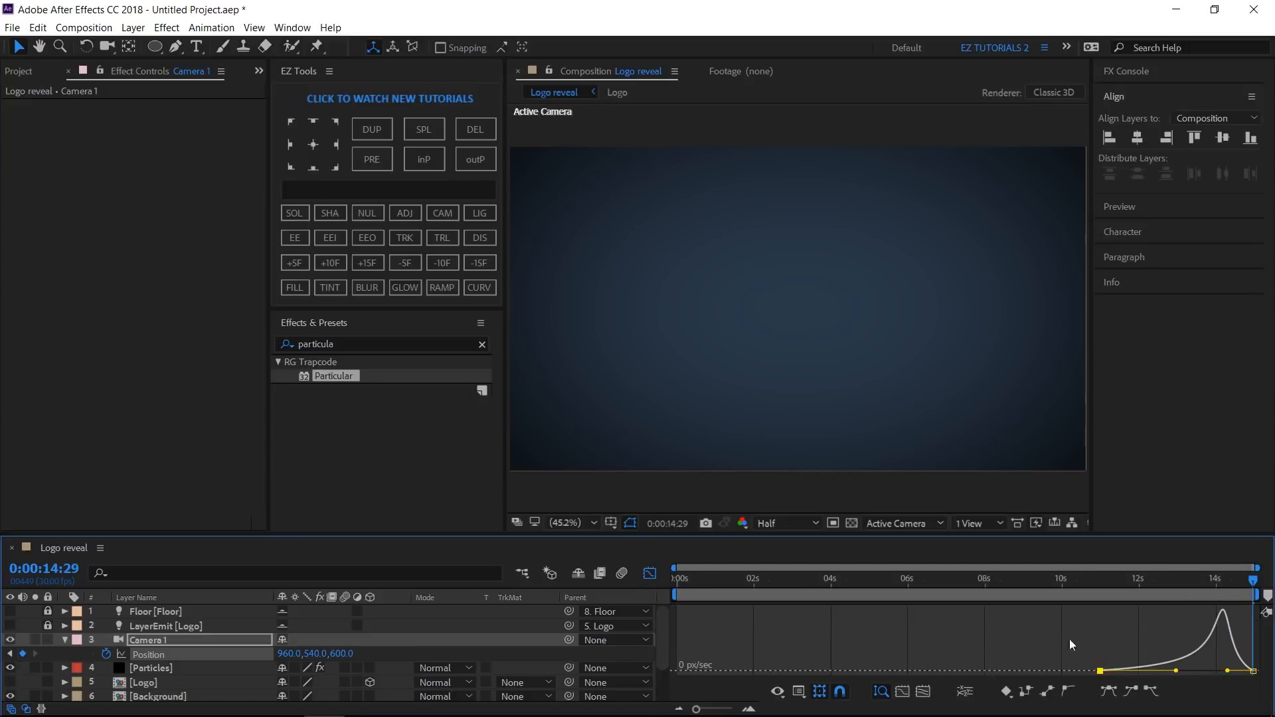
{"action": "left_click", "coordinate": [647, 575]}
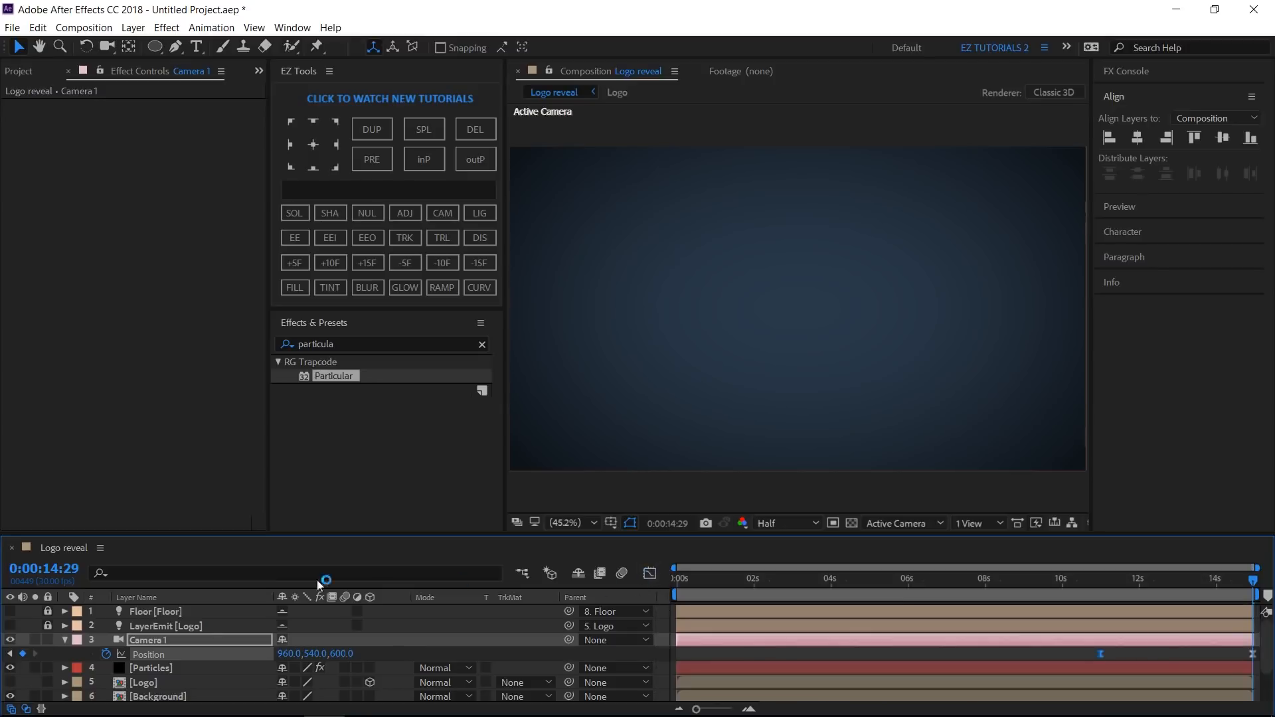
- Set the Logo layer's Z position to -2800
{"action": "left_click", "coordinate": [65, 641]}
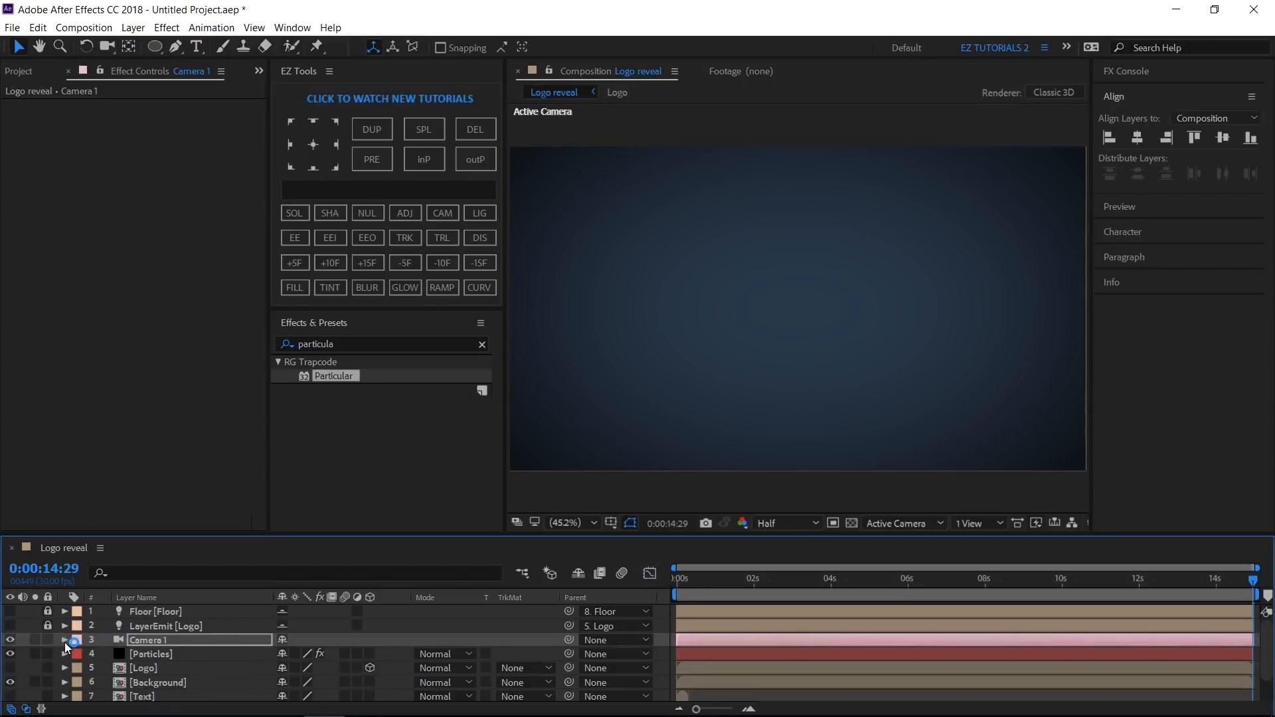
{"action": "left_click", "coordinate": [142, 668]}
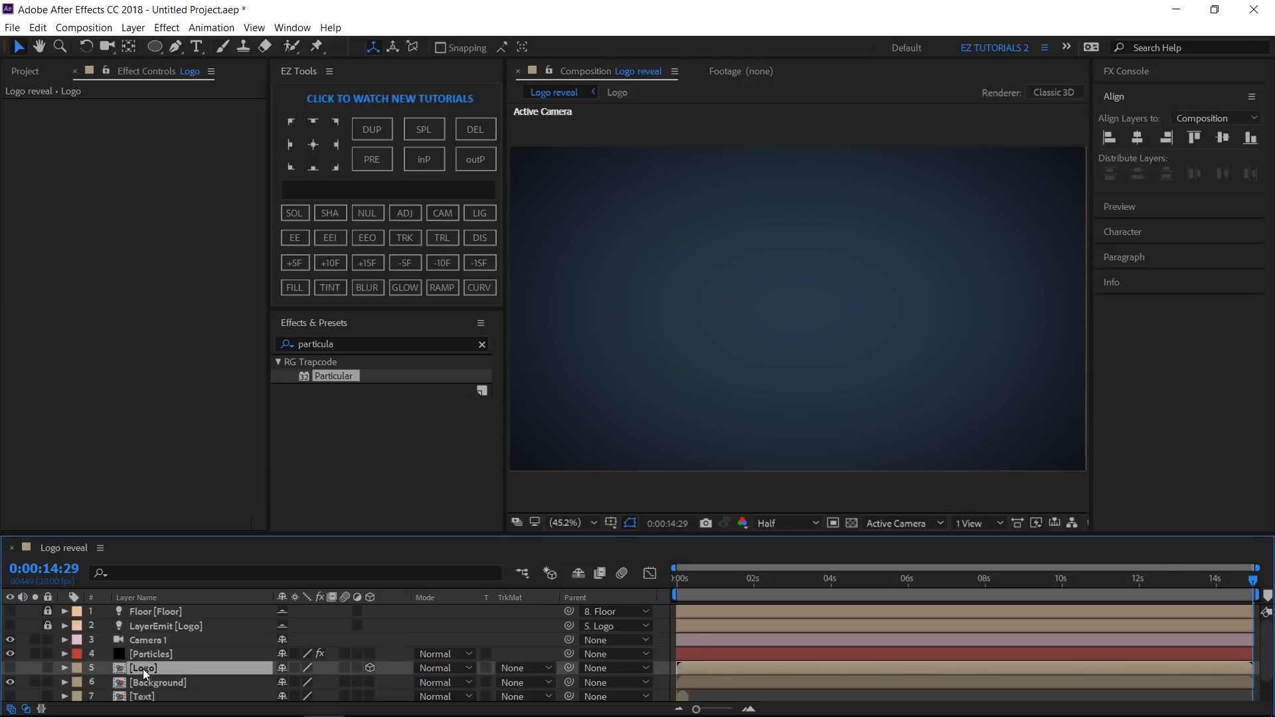
{"action": "key", "text": "p"}
{"action": "left_click", "coordinate": [340, 681]}
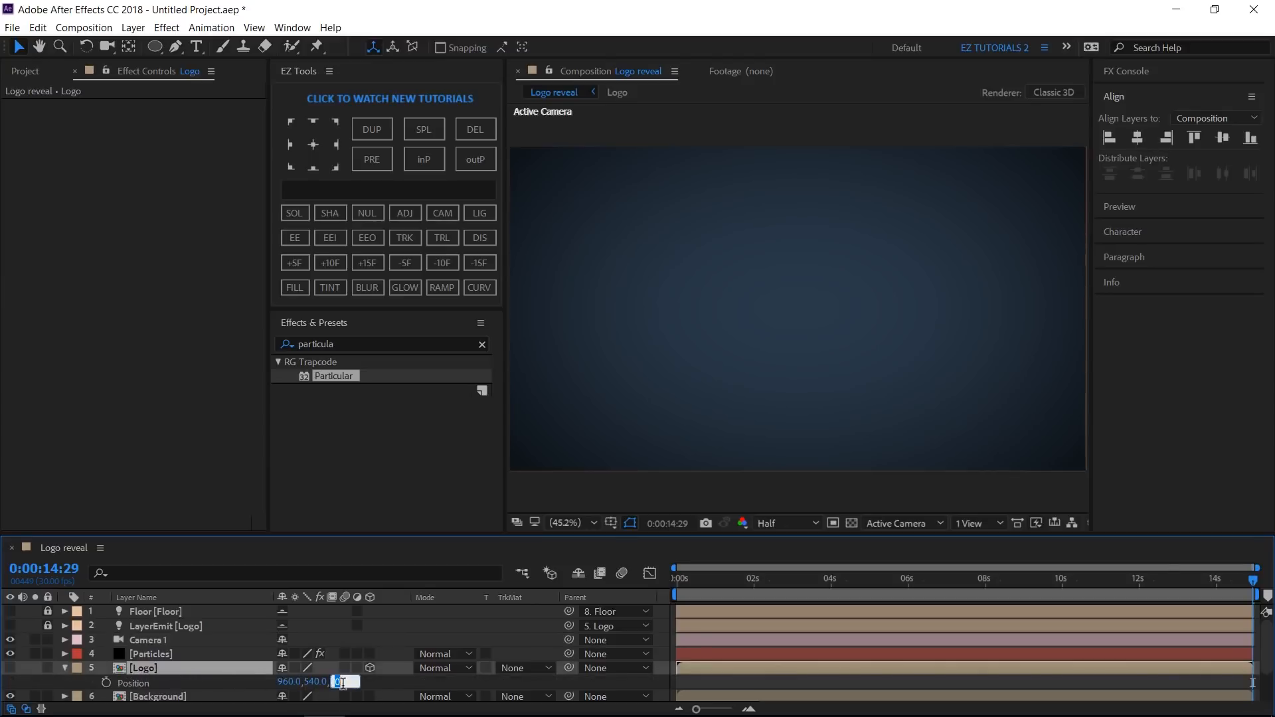
{"action": "type", "text": "-2800"}
{"action": "key", "text": "Return"}
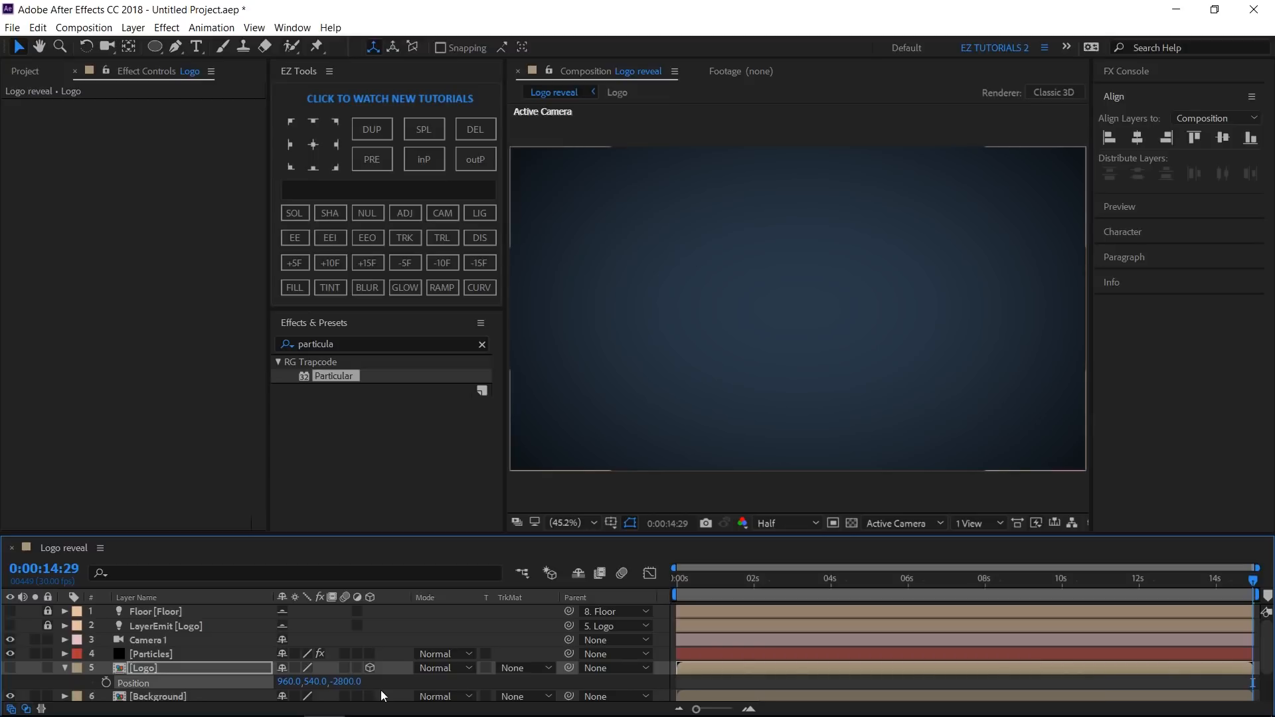
- Add the sound fx.mp3 audio file to the Logo reveal composition
{"action": "left_click", "coordinate": [858, 584]}
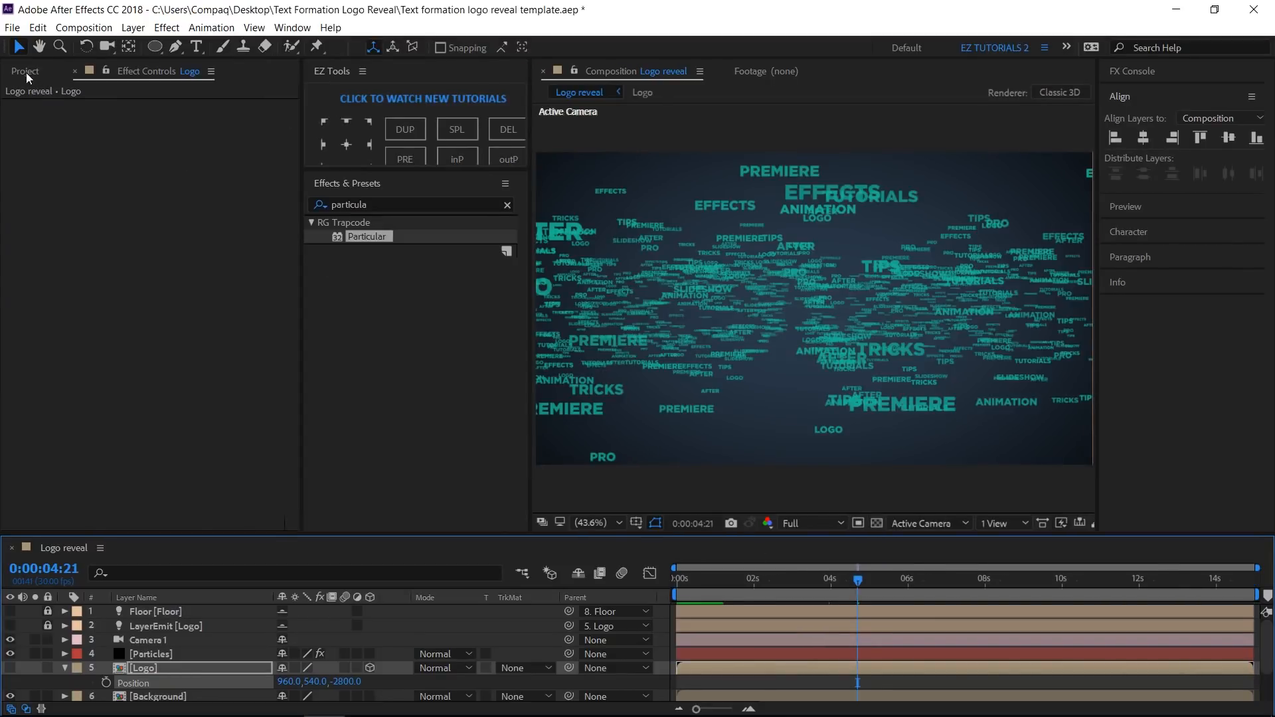
{"action": "left_click", "coordinate": [26, 73]}
{"action": "left_click_drag", "start_coordinate": [63, 253], "coordinate": [118, 605]}
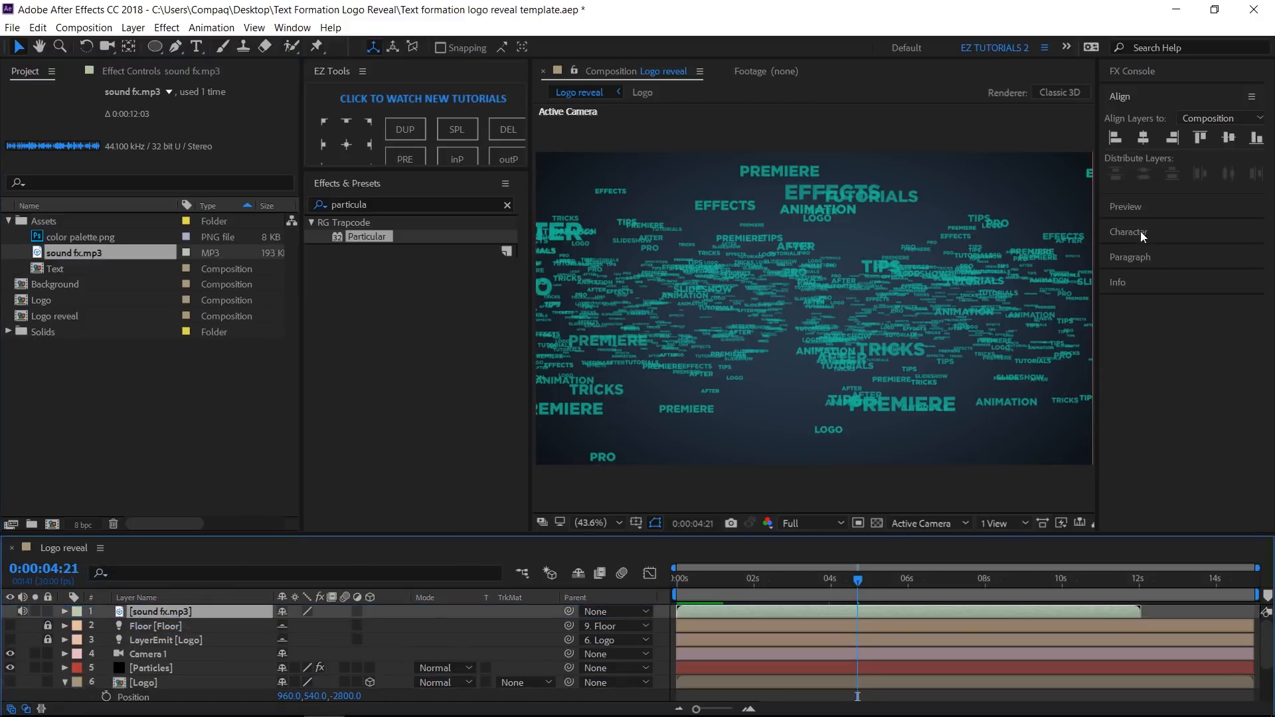
- Play a preview of the animation from the beginning
{"action": "left_click", "coordinate": [1138, 209]}
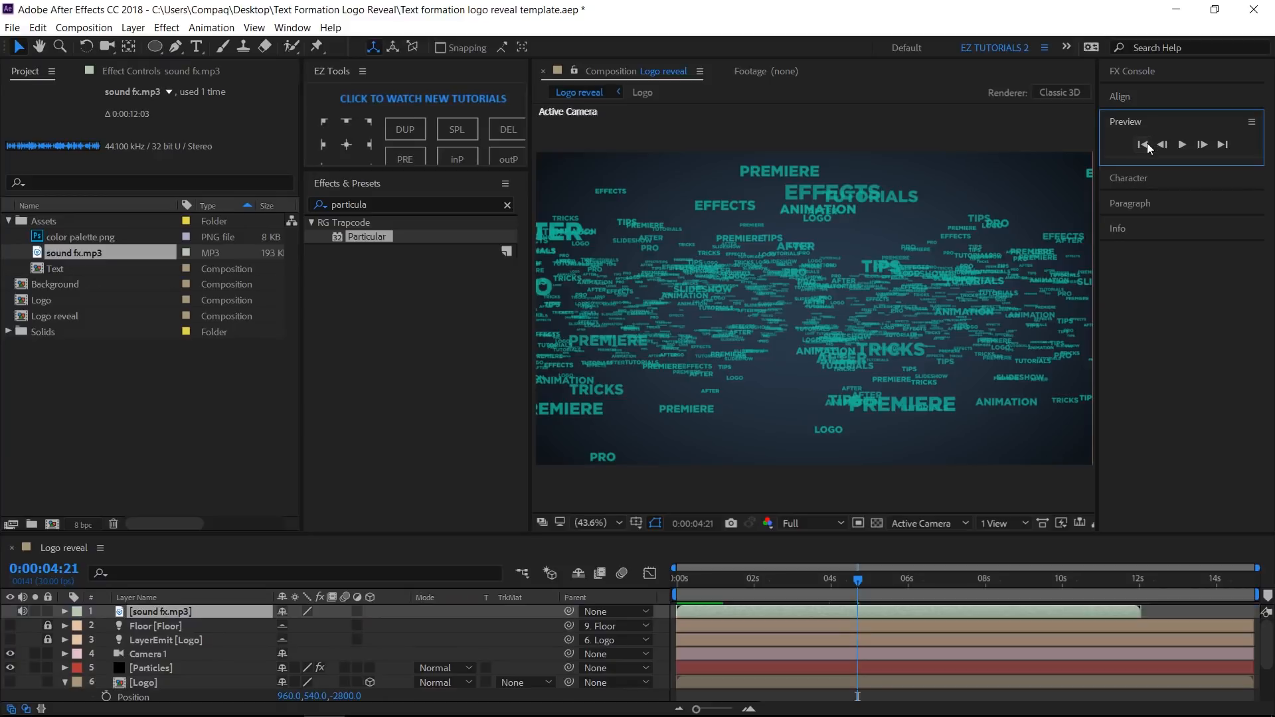
{"action": "left_click", "coordinate": [1144, 144]}
{"action": "left_click", "coordinate": [1183, 145]}
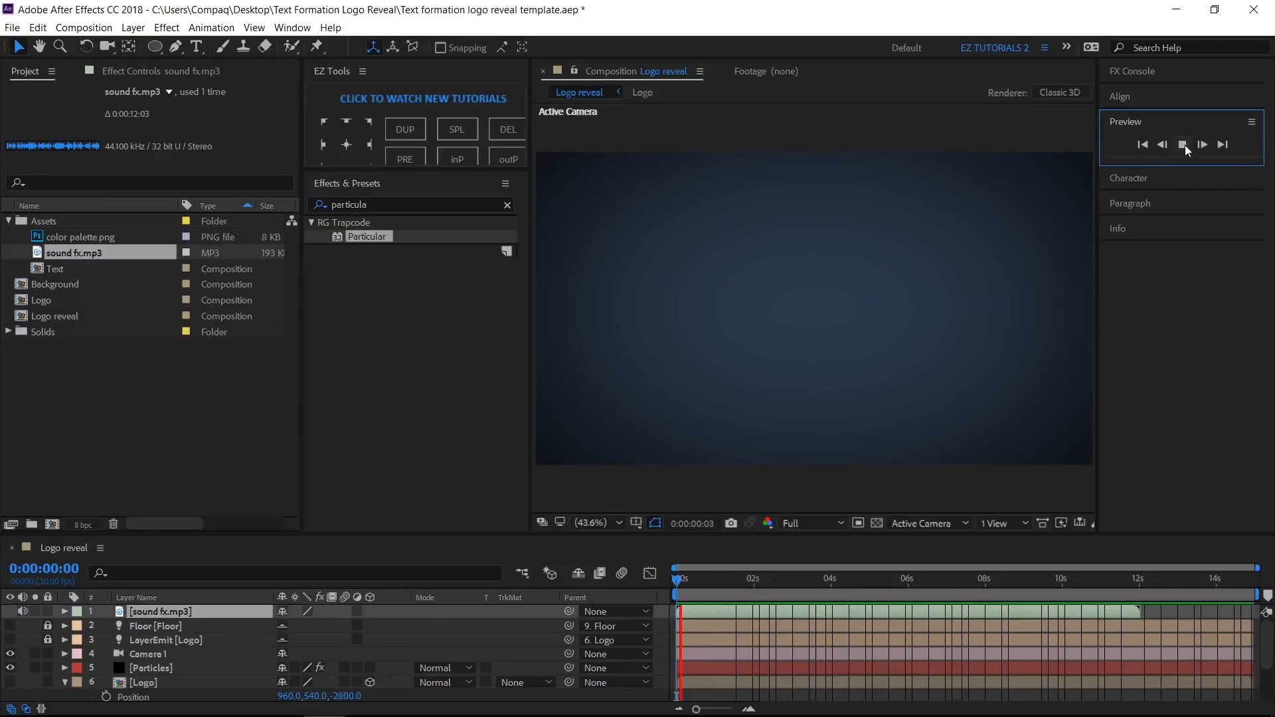